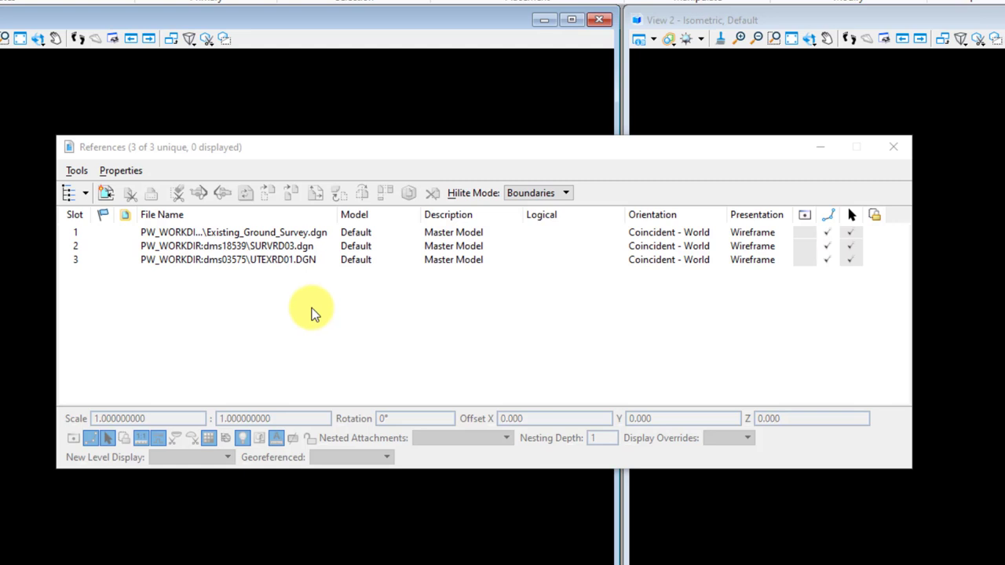
- Turn on display of the UTEXRD01.DGN reference and bring its linework closer in View 2
click(306, 265)
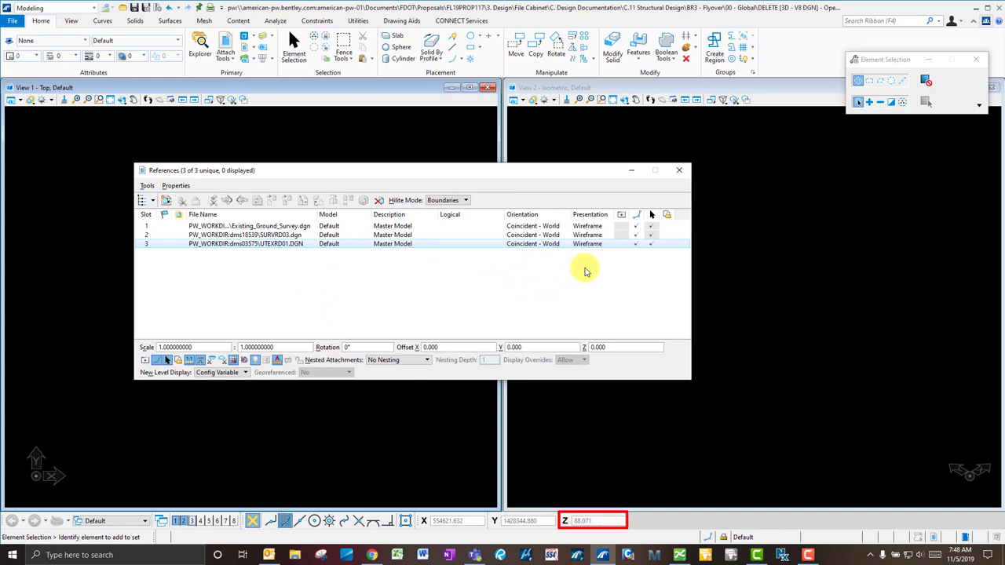
click(621, 245)
drag(498, 173, 1004, 181)
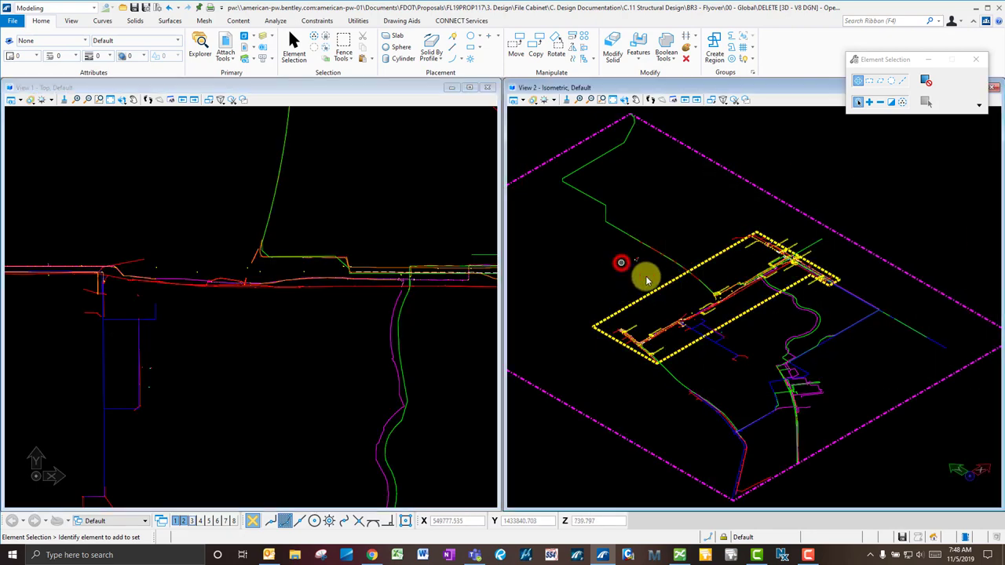
scroll(707, 314, up, 5)
scroll(785, 287, up, 2)
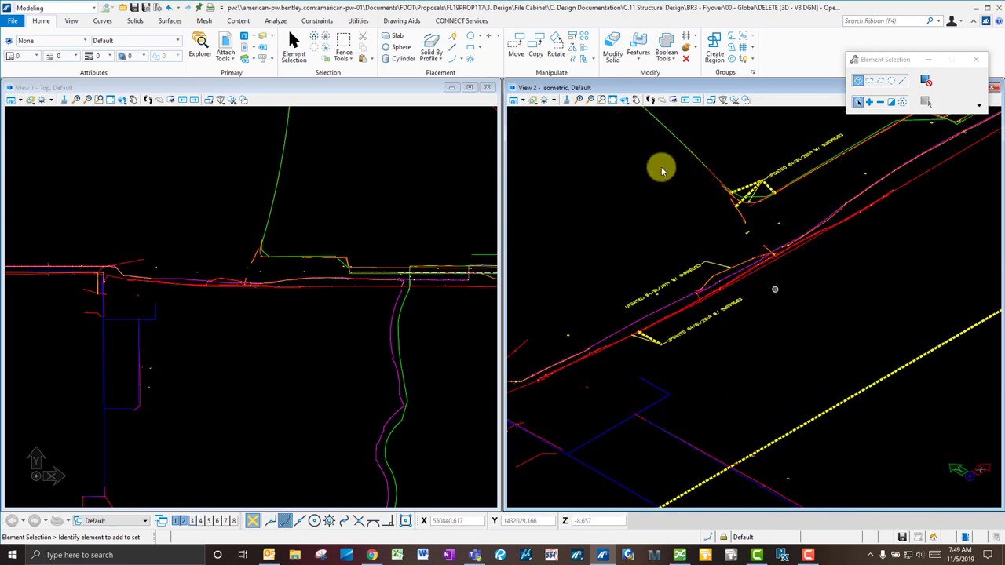
- Rotate View 2 to the front orientation to check whether the utility linework lies flat
click(626, 102)
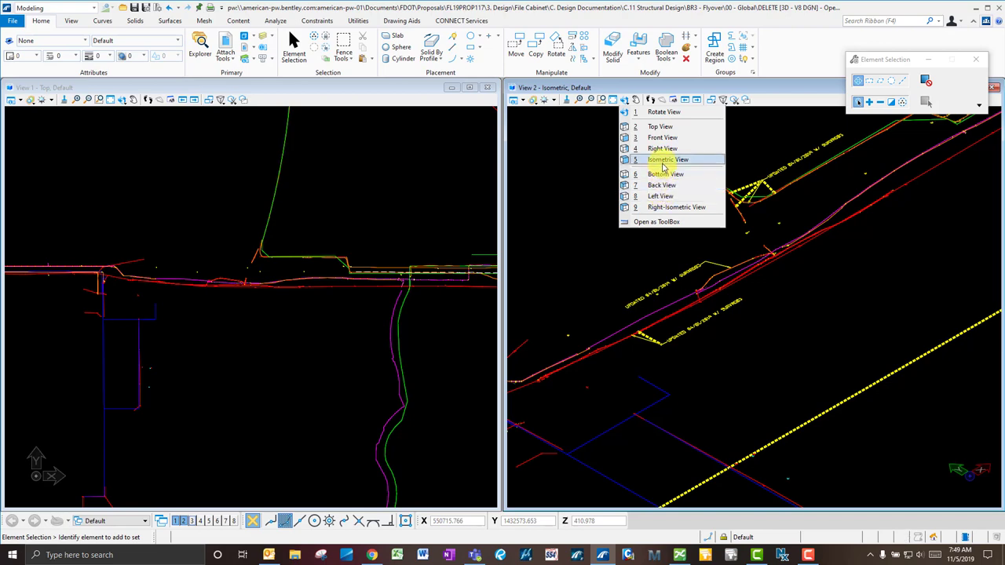
click(662, 138)
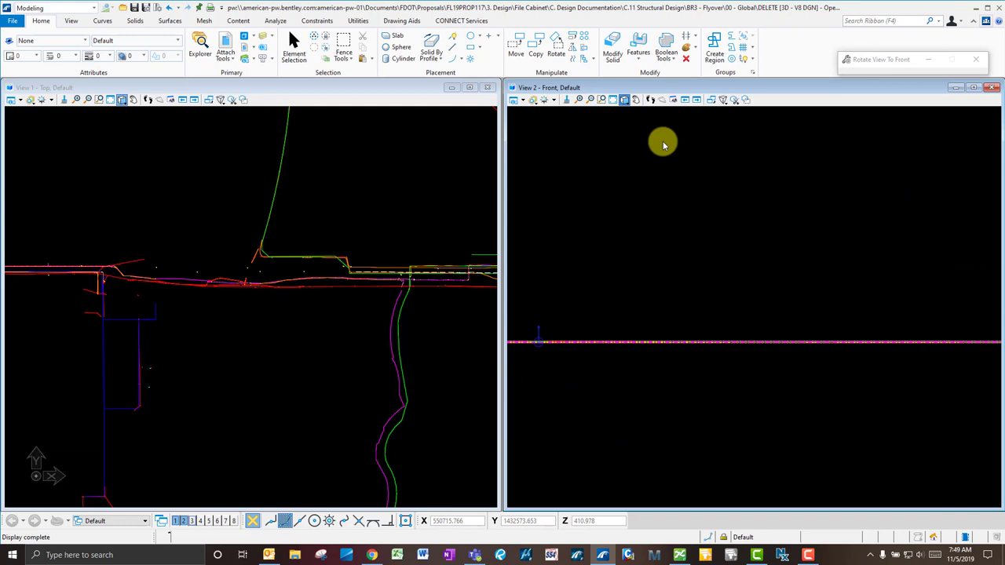
right_click(677, 296)
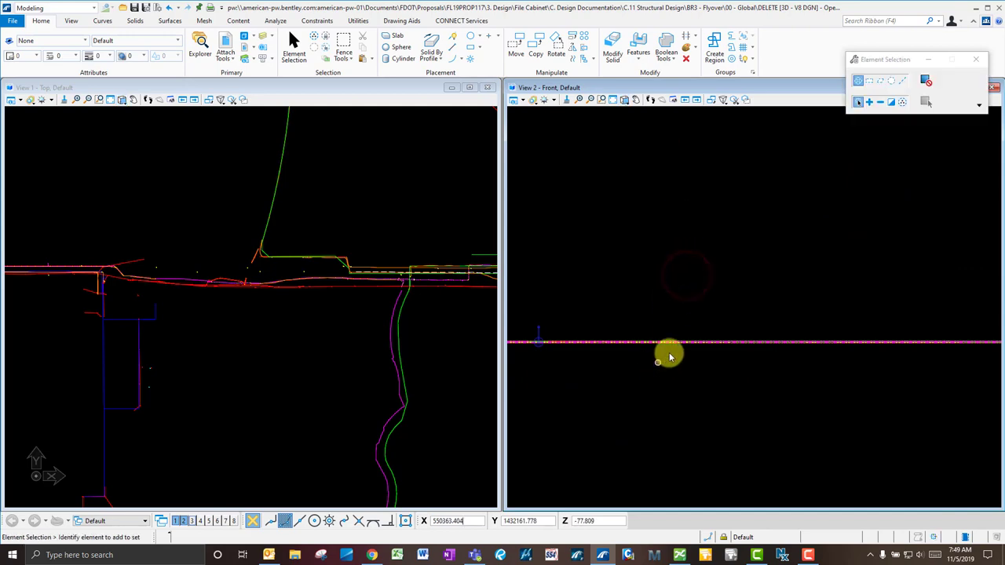
- Return View 2 to isometric and check the Z coordinate of a survey point on the red utility lines
click(624, 100)
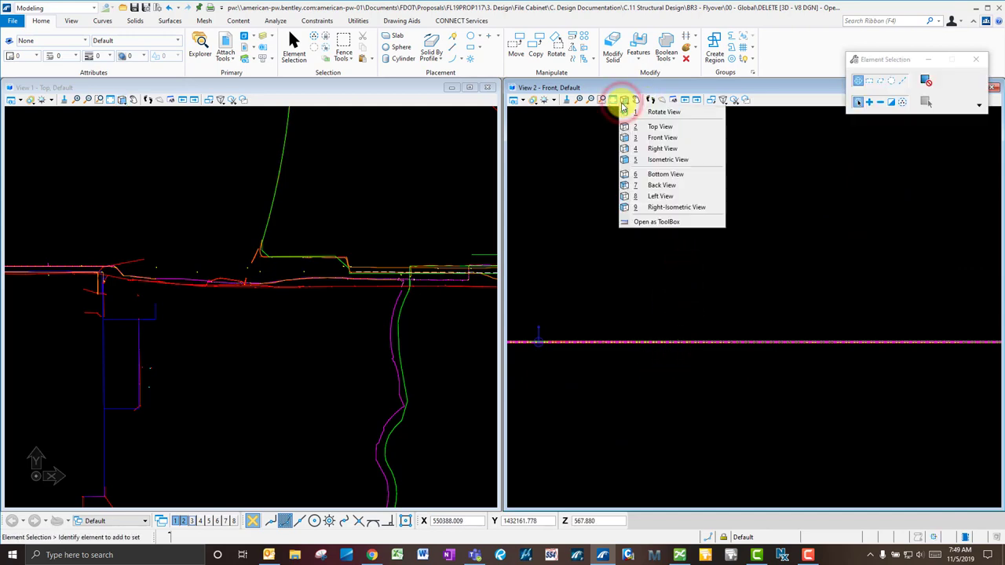
click(663, 160)
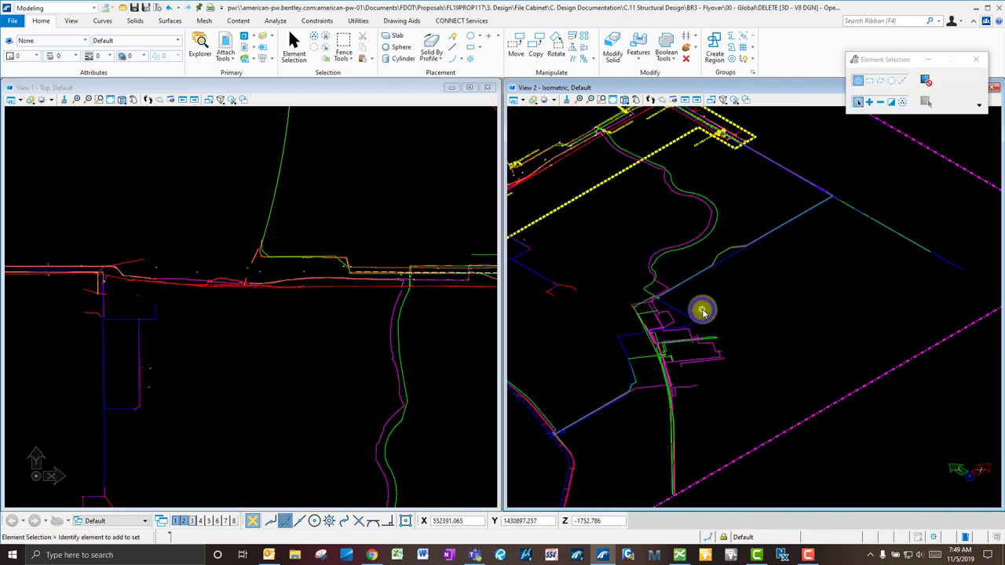
scroll(702, 311, down, 3)
scroll(538, 251, up, 8)
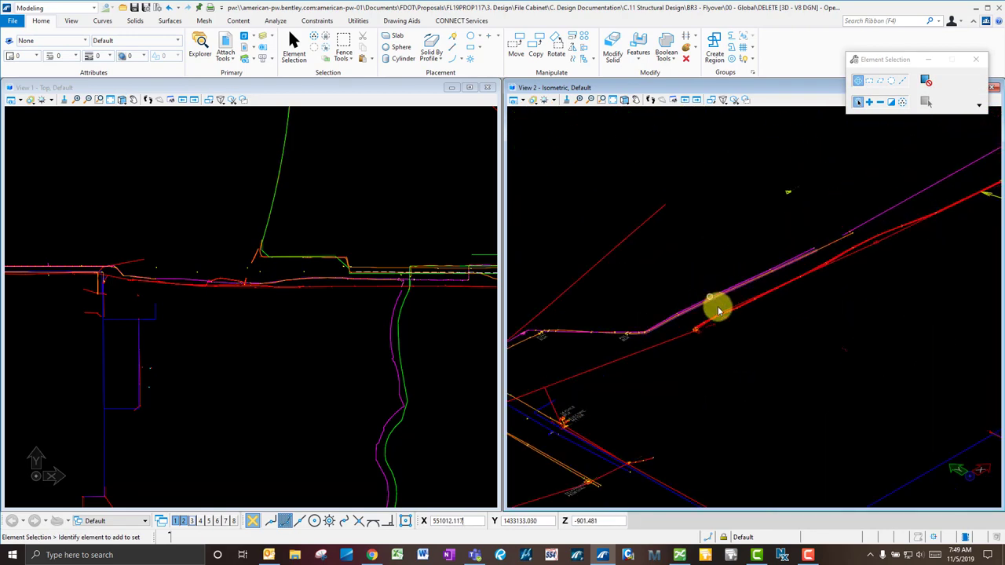
scroll(717, 311, up, 5)
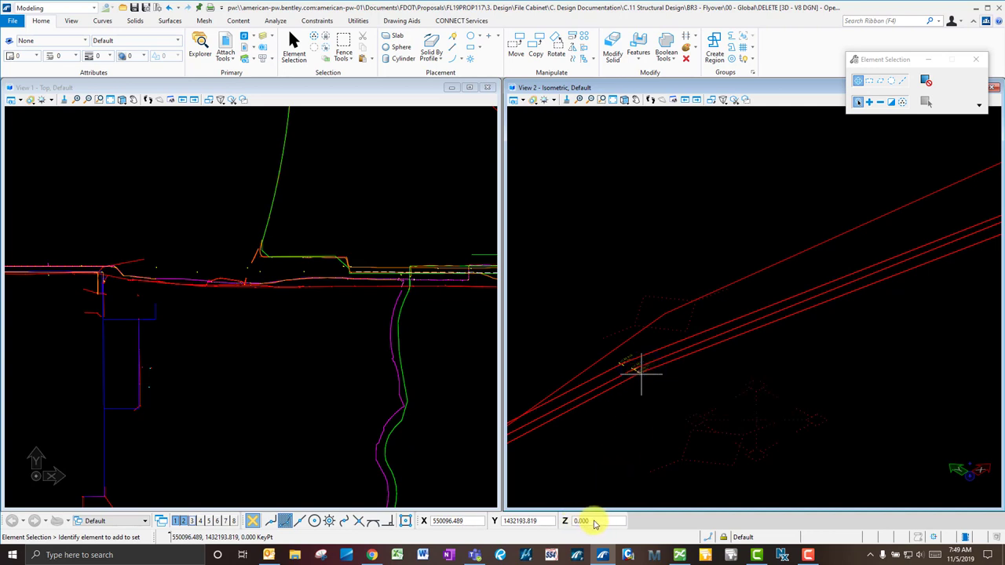
click(780, 348)
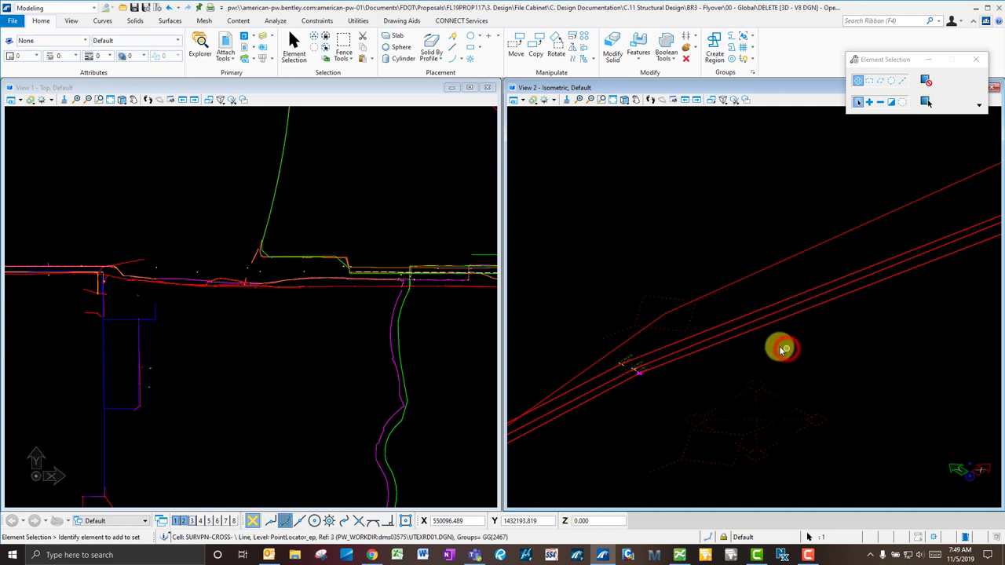
click(662, 242)
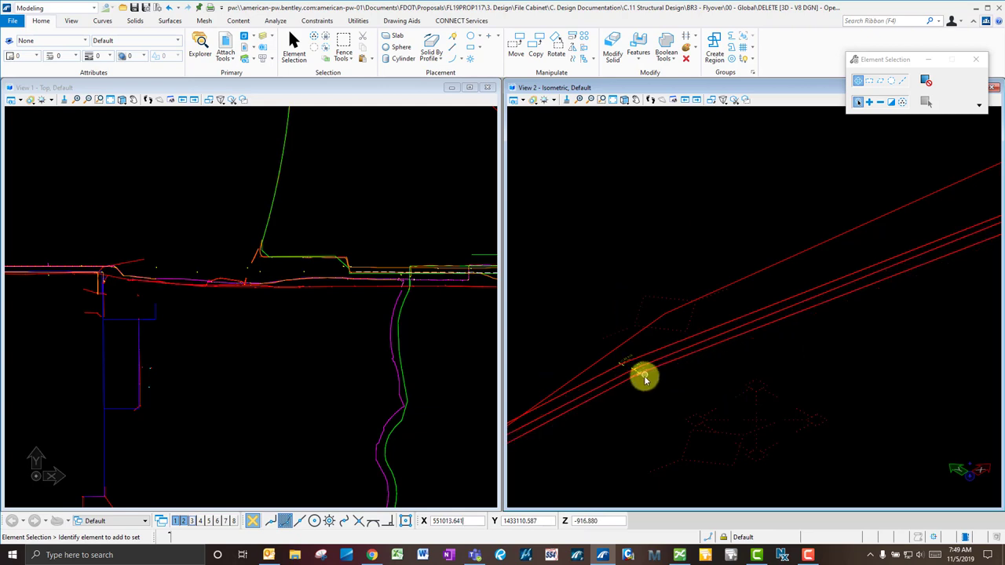
scroll(643, 375, down, 2)
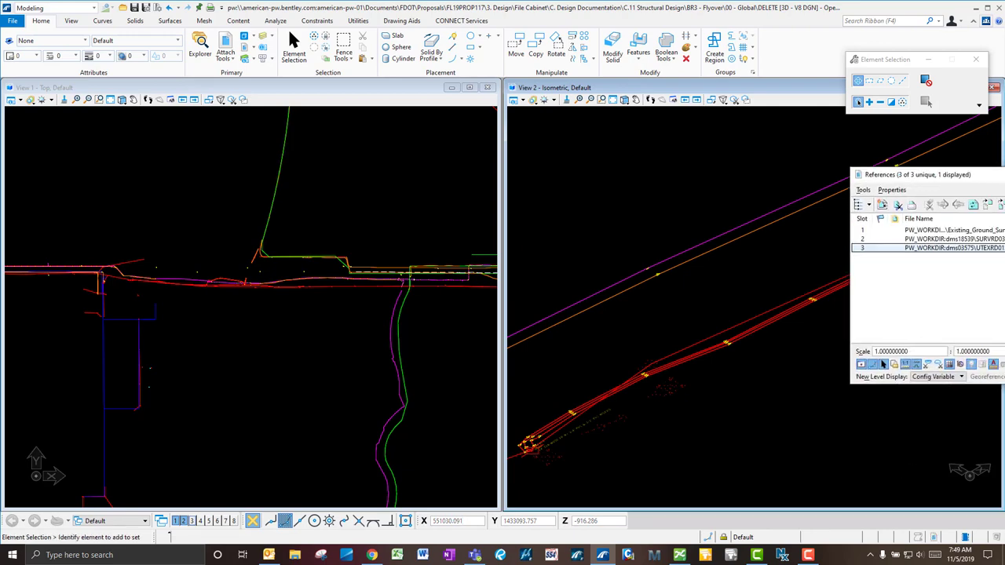
- Switch the reference display from UTEXRD01.DGN to SURVRD03.dgn and fit its contents in View 2
drag(903, 171, 441, 192)
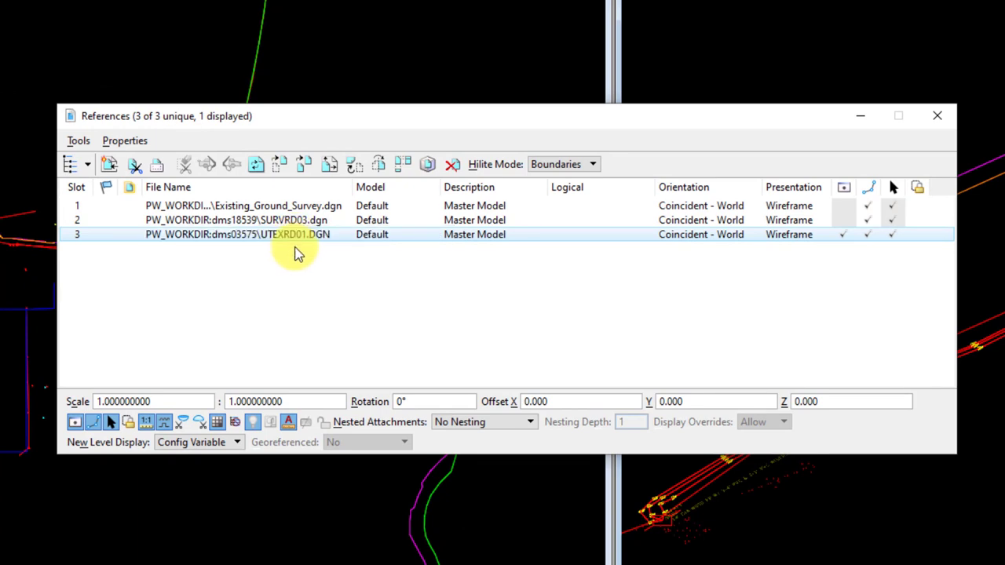
click(321, 221)
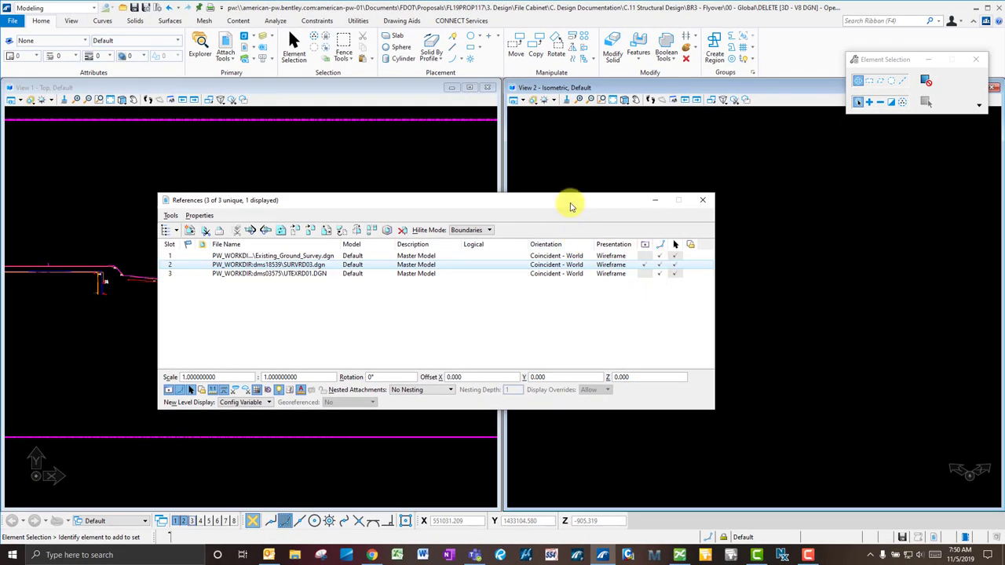
drag(571, 206, 1004, 202)
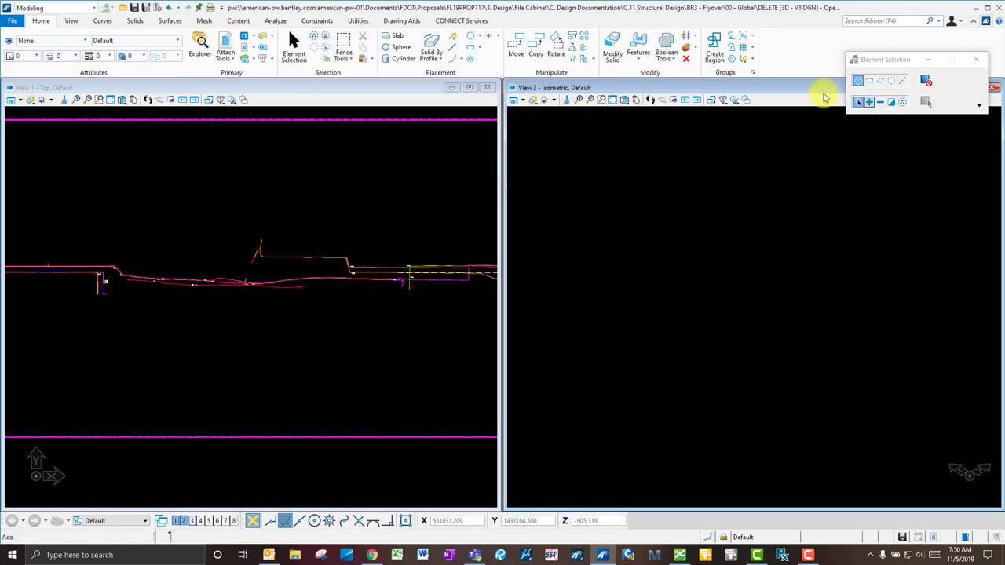
click(614, 99)
right_click(668, 207)
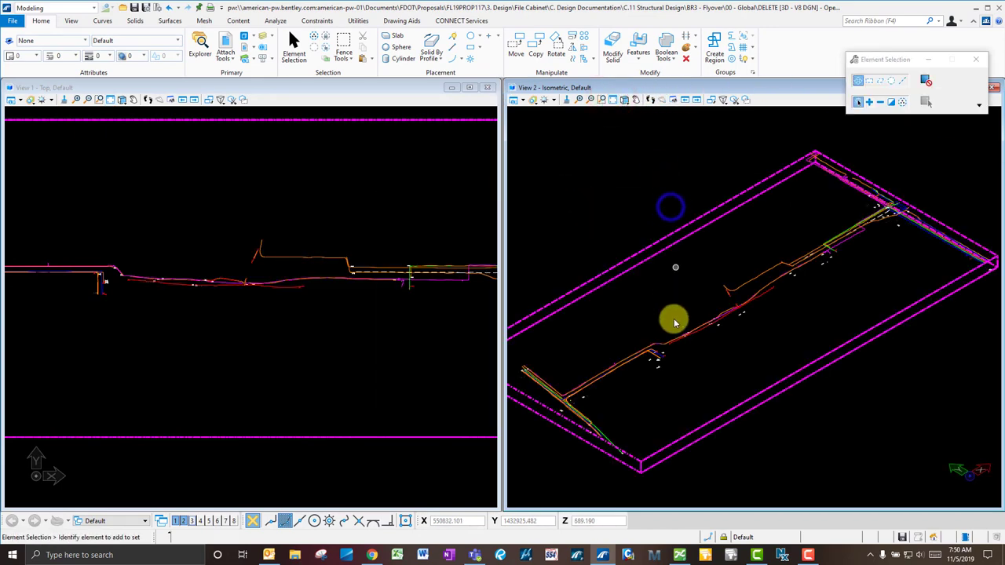
- Dynamically rotate View 2 around the SURVRD03.dgn linework to examine its elevation changes
click(625, 102)
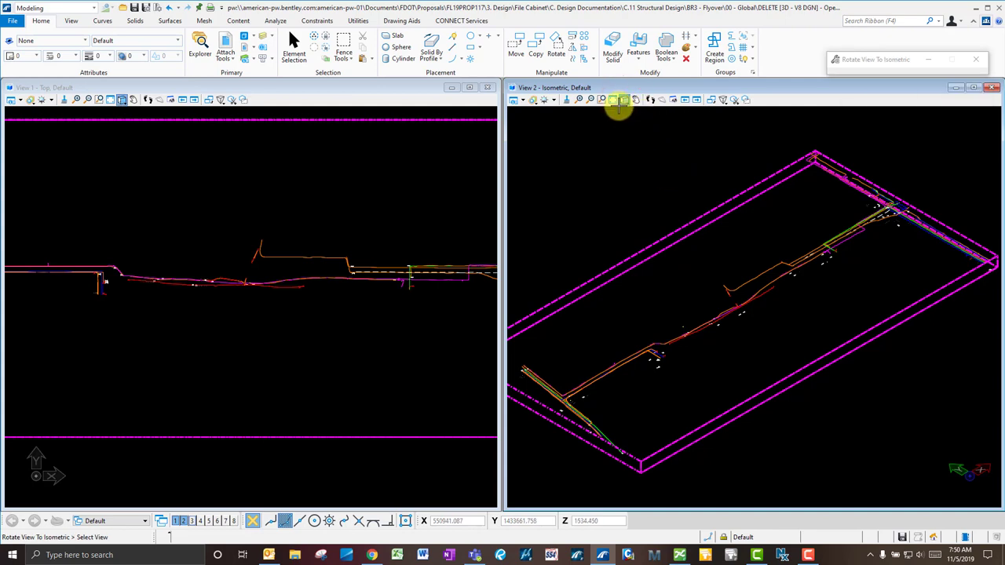
click(620, 99)
click(634, 110)
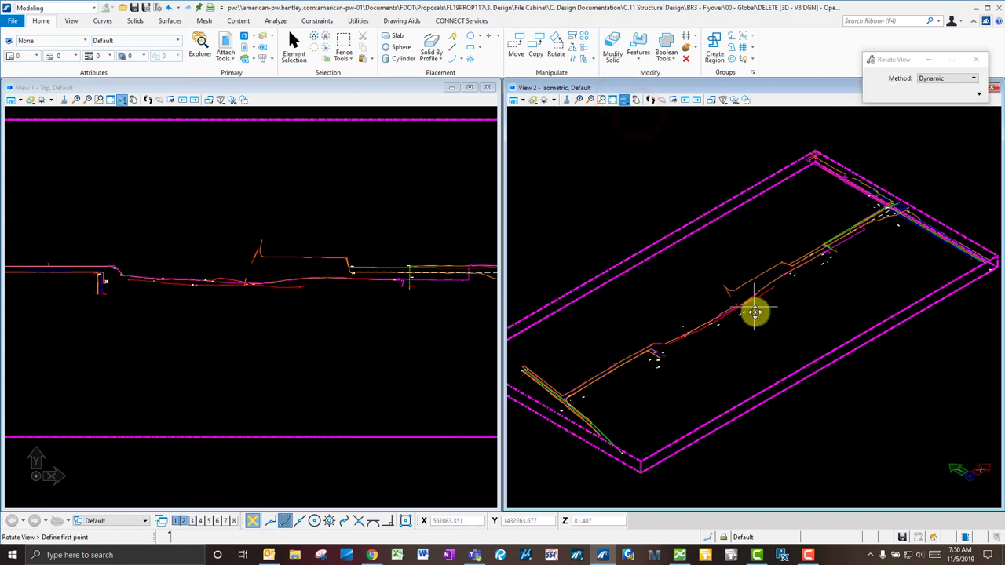
click(671, 365)
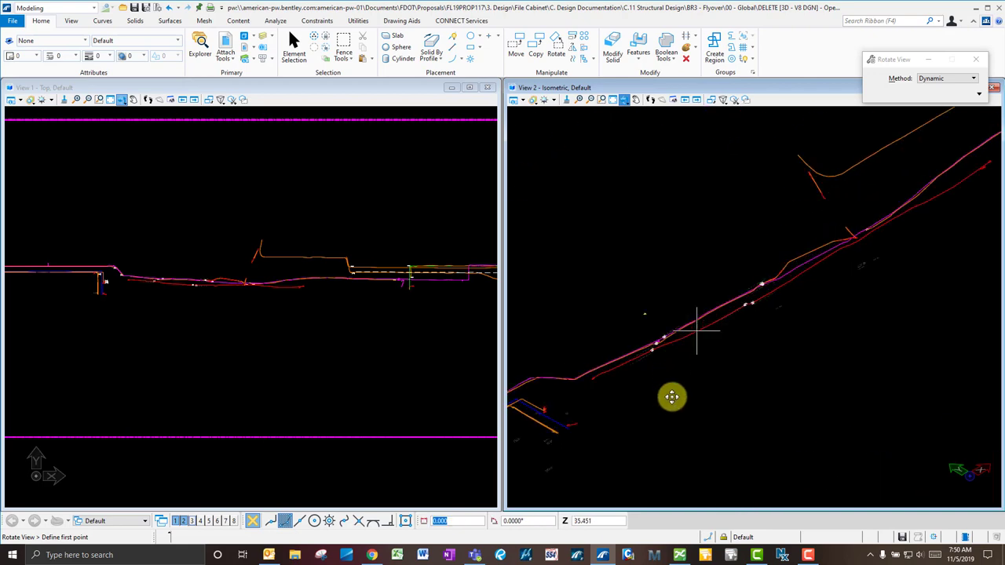
click(821, 380)
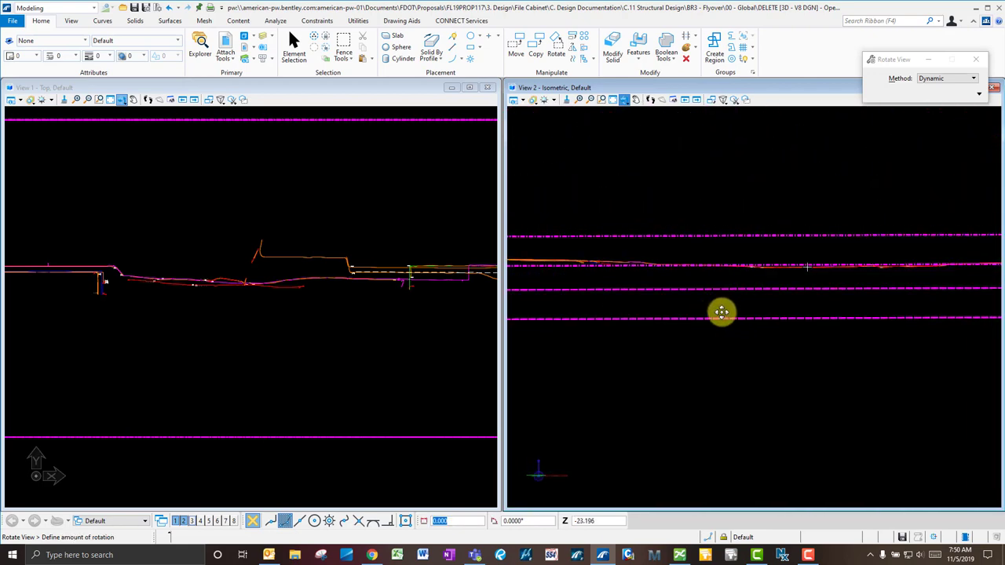
click(682, 321)
click(807, 328)
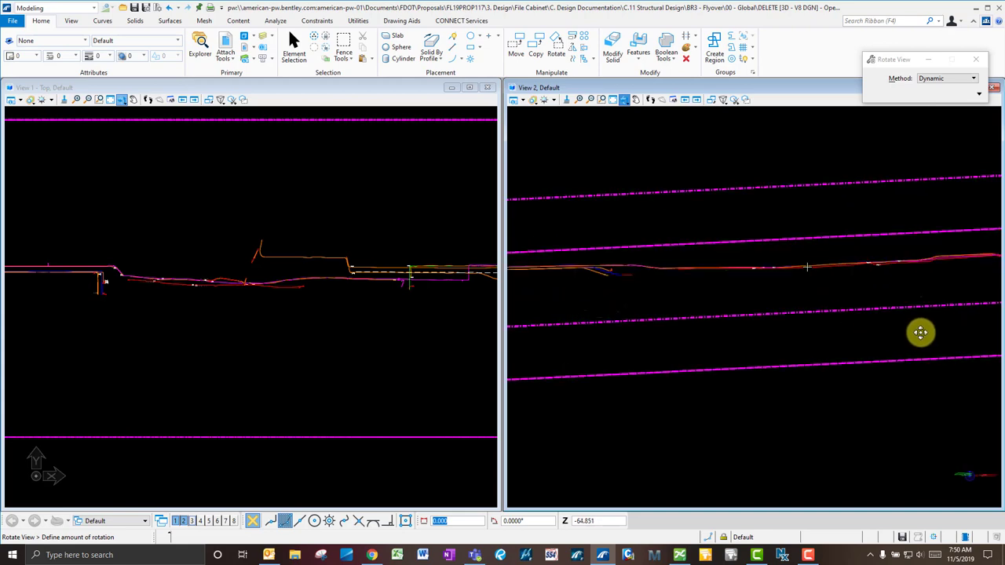
right_click(944, 339)
- Rotate View 2 to the front orientation and check the Z coordinates along the survey linework
click(624, 100)
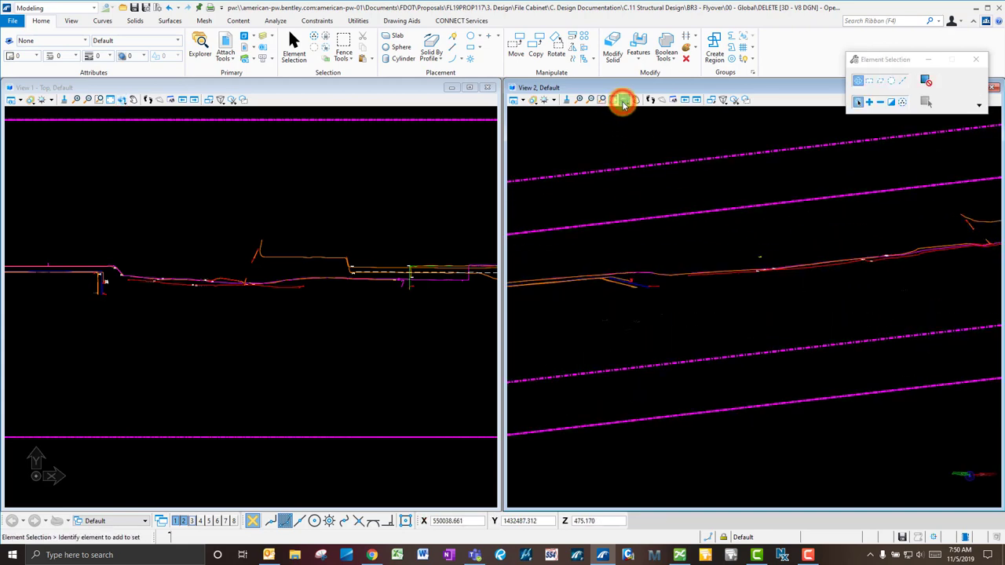
click(661, 138)
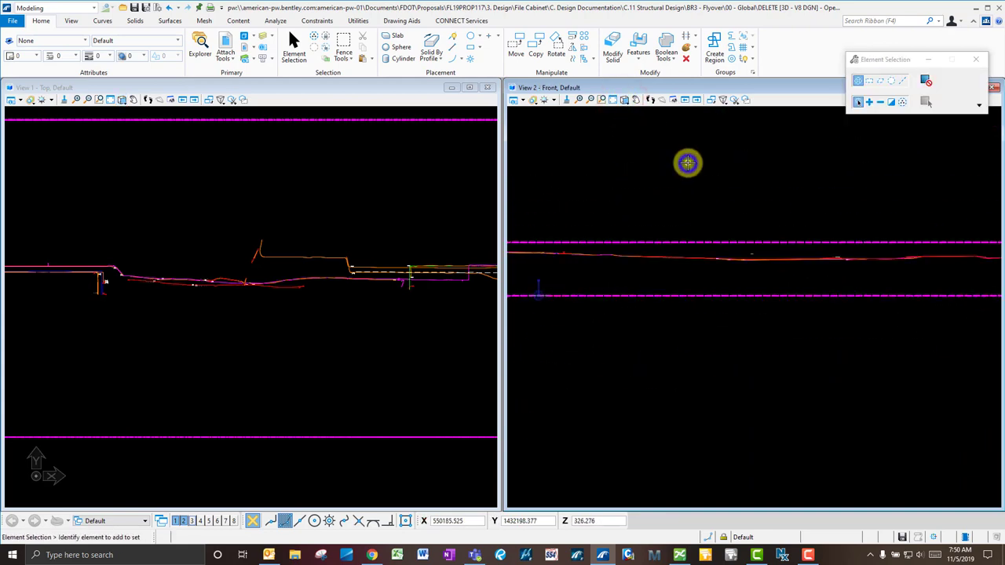
click(688, 162)
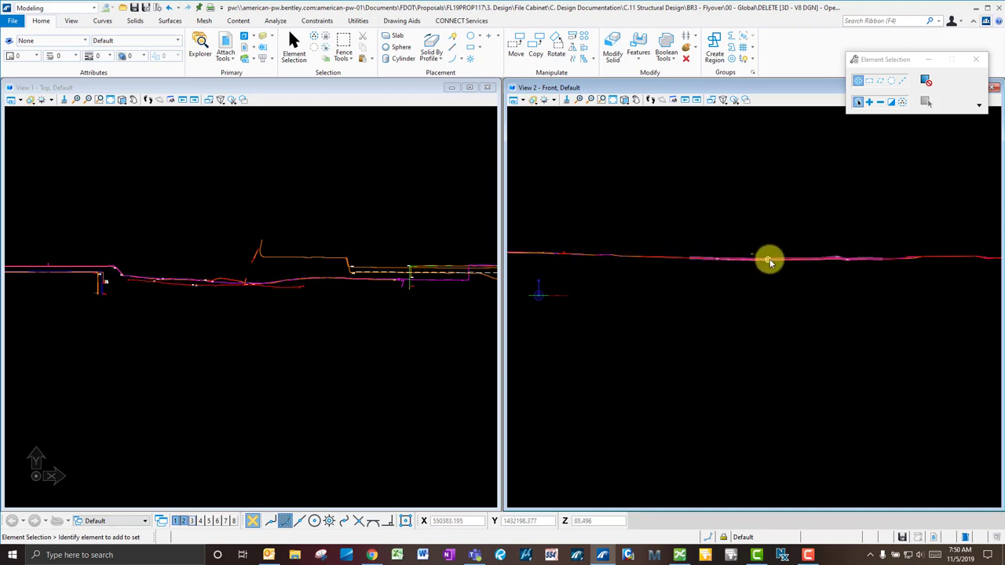
mouse_move(770, 258)
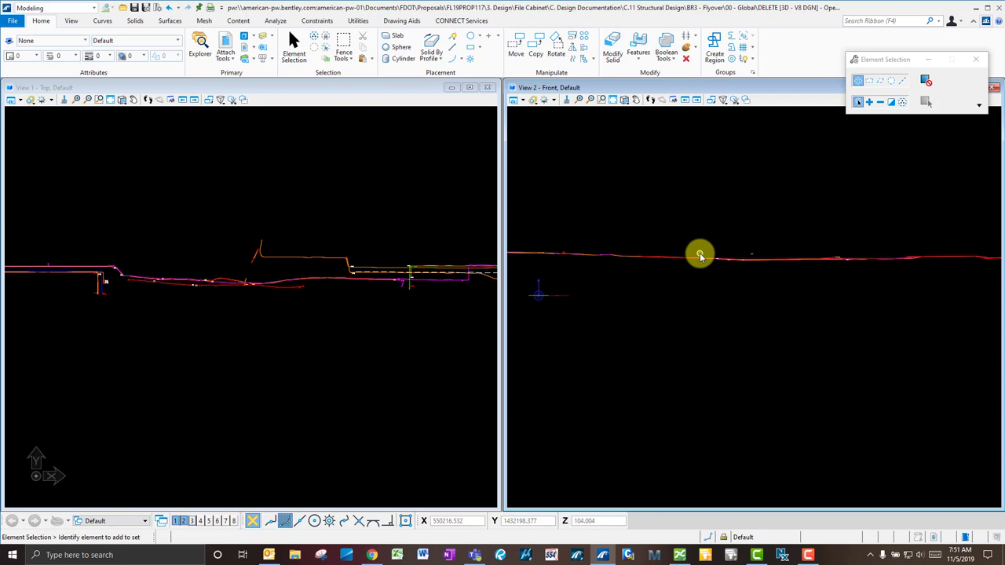
- Return View 2 to isometric and switch the reference display from SURVRD03.dgn to Existing_Ground_Survey.dgn
click(625, 99)
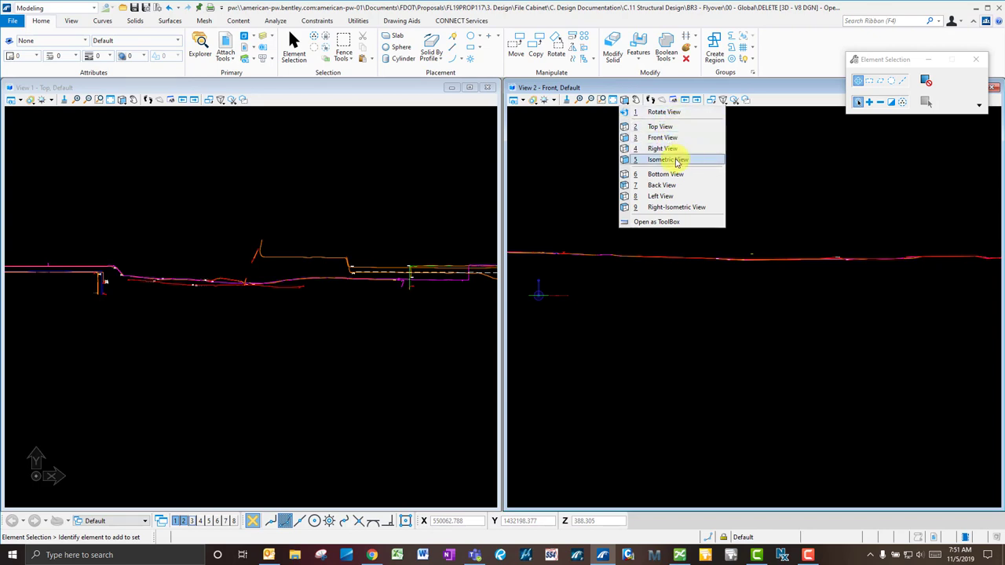
click(677, 160)
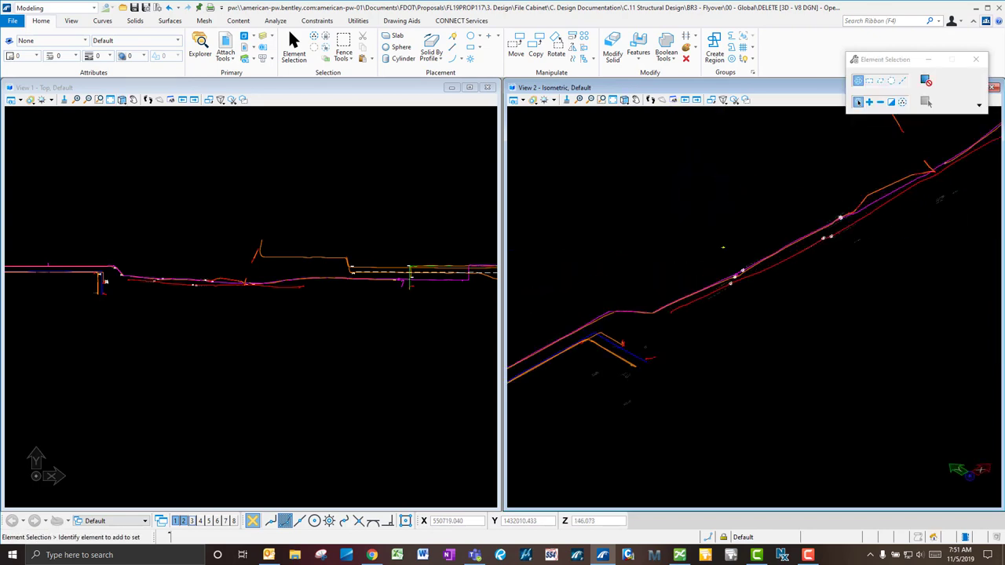
drag(897, 173, 347, 189)
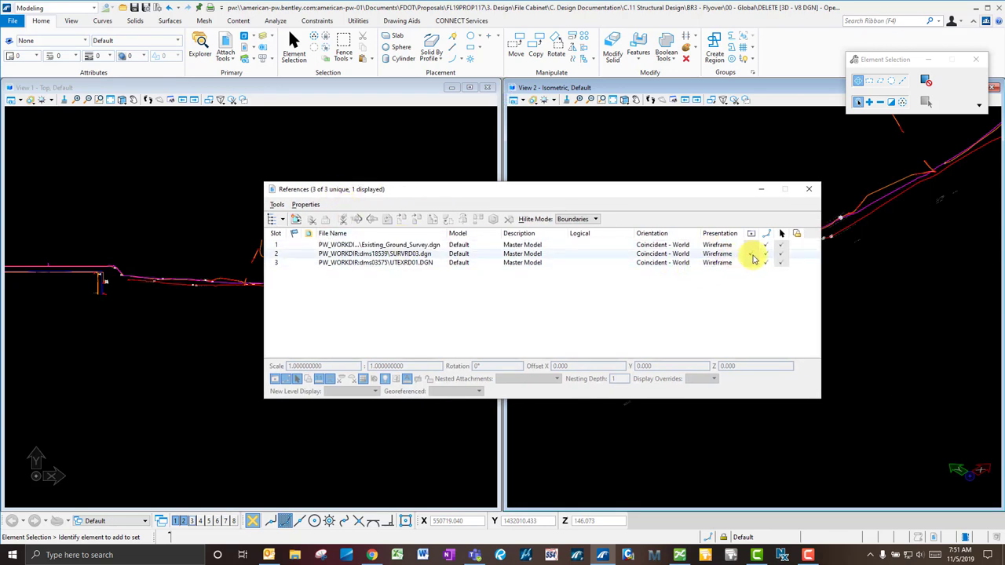
click(753, 248)
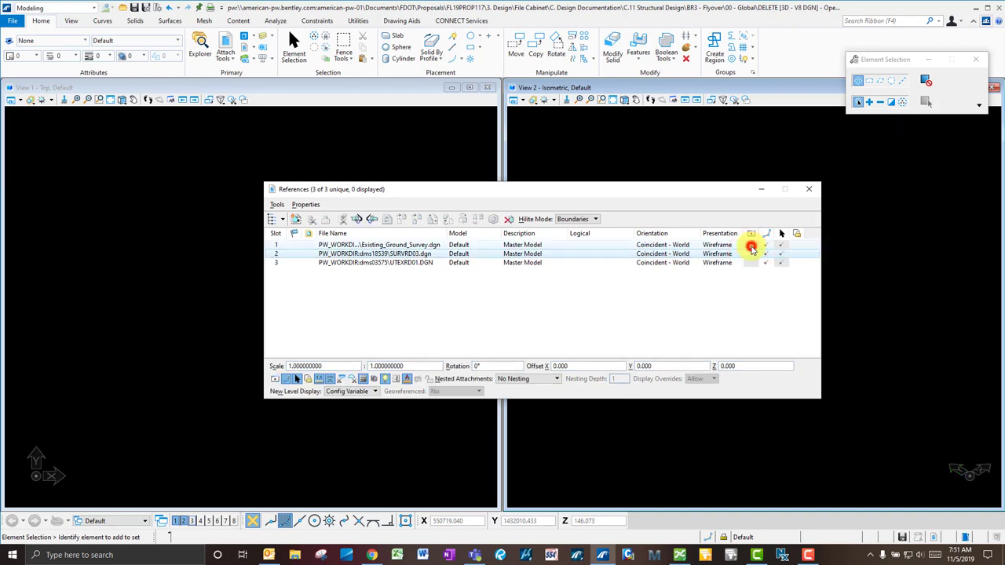
drag(707, 192, 1004, 185)
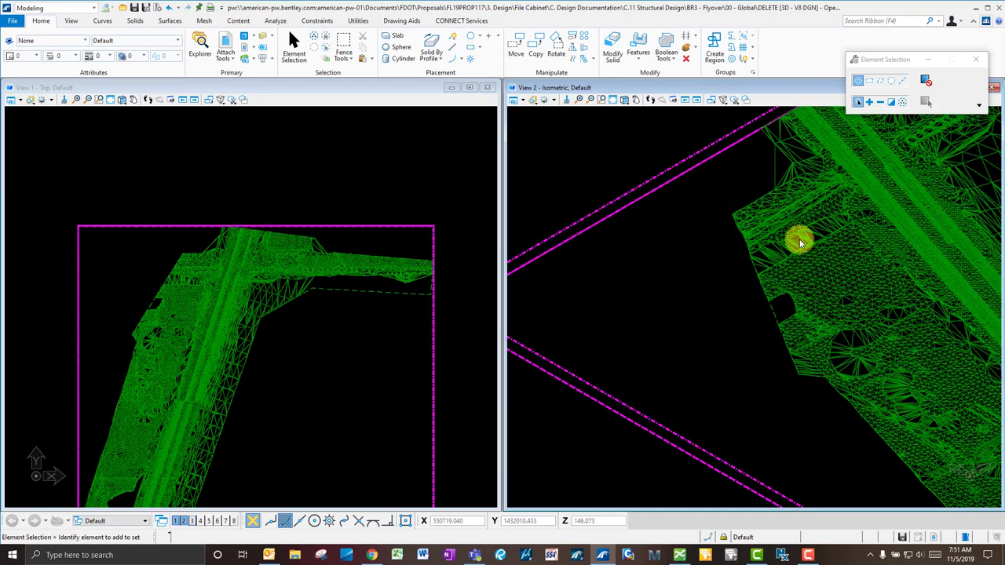
- Examine the existing ground terrain mesh and the survey linework in the top view
click(333, 169)
click(385, 196)
click(345, 354)
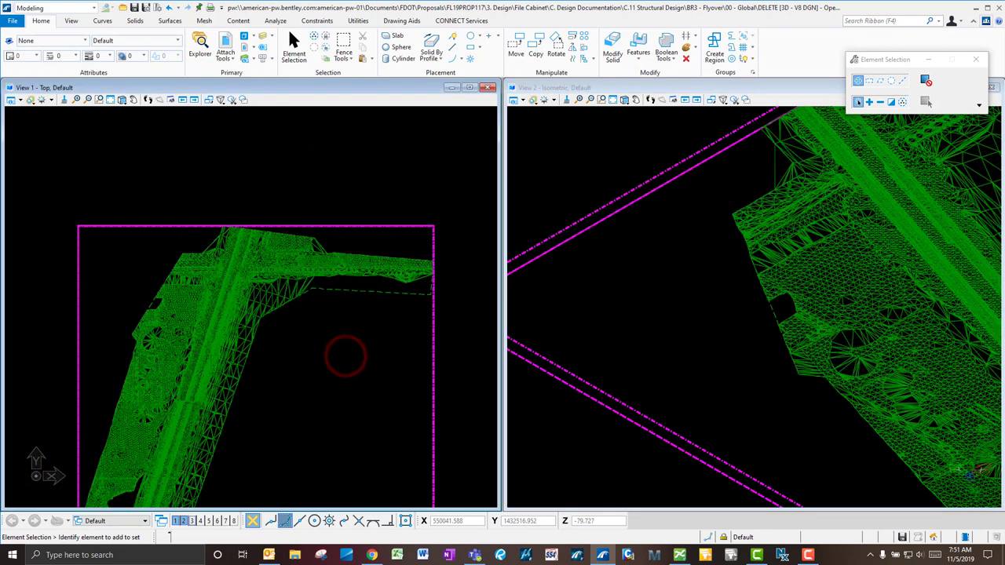
middle_drag(403, 363, 354, 235)
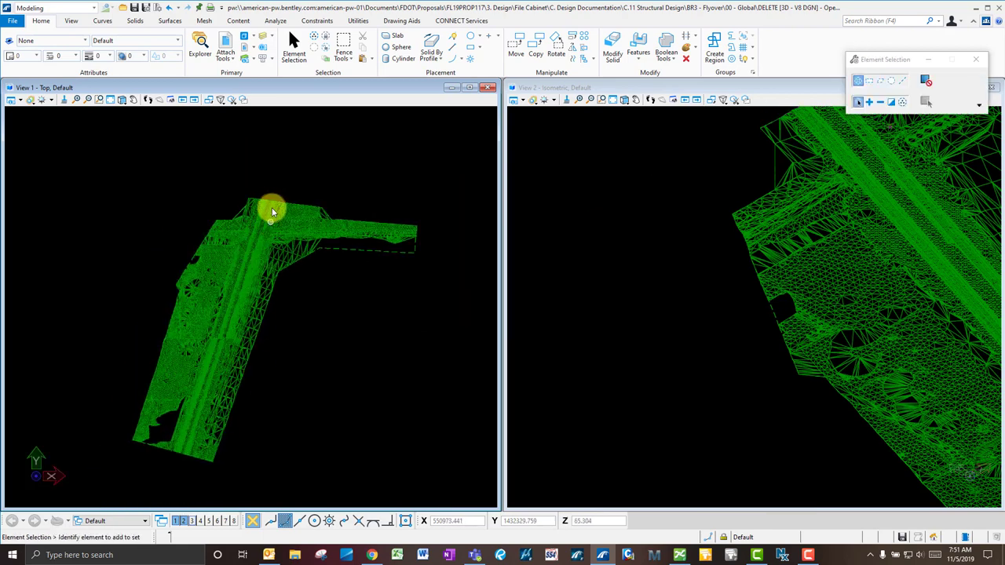
scroll(260, 200, up, 2)
scroll(348, 244, up, 2)
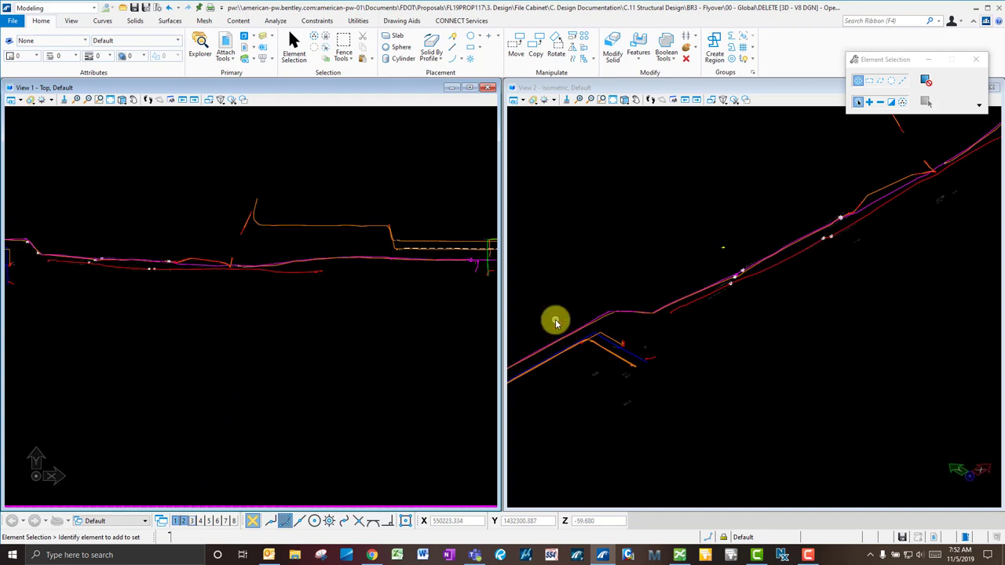
scroll(161, 260, up, 2)
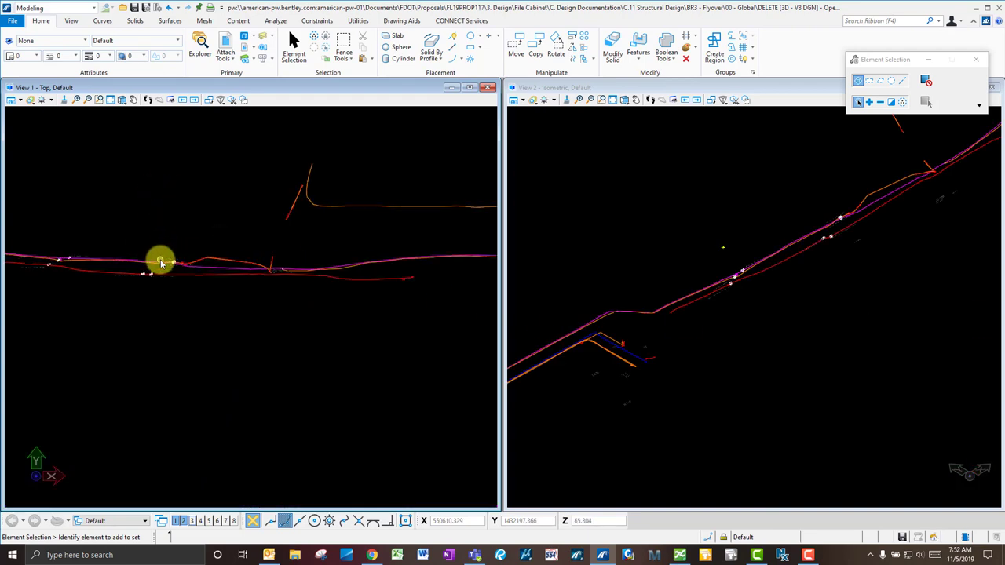
- Examine the utility lines and test hole labels around the pull box in the top view
scroll(187, 265, up, 4)
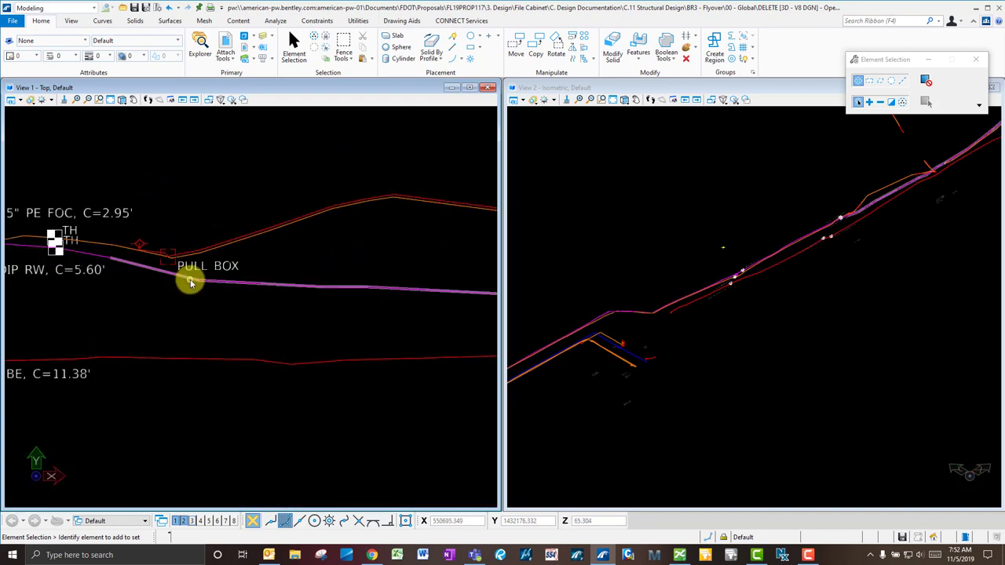
middle_drag(170, 277, 381, 327)
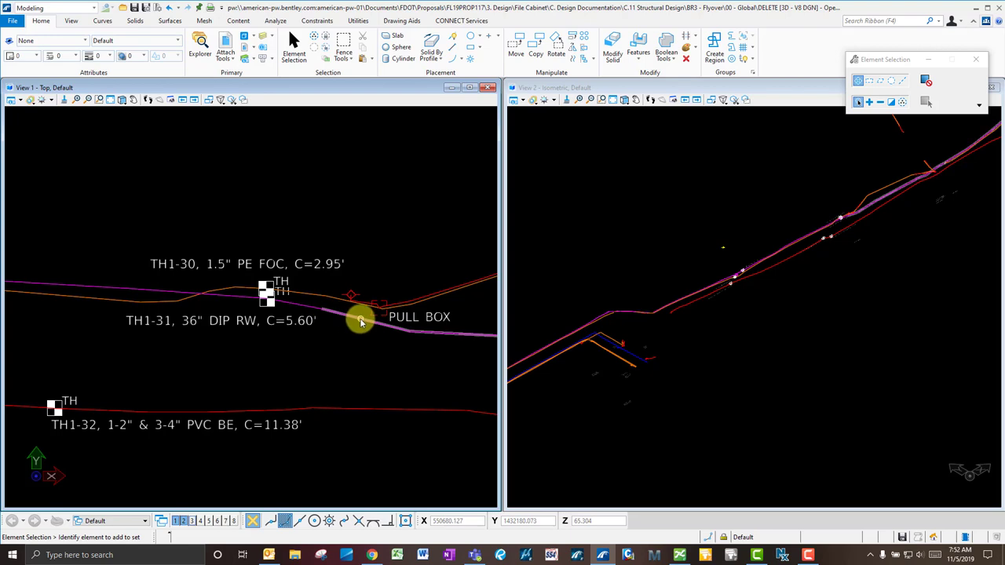
scroll(358, 319, down, 3)
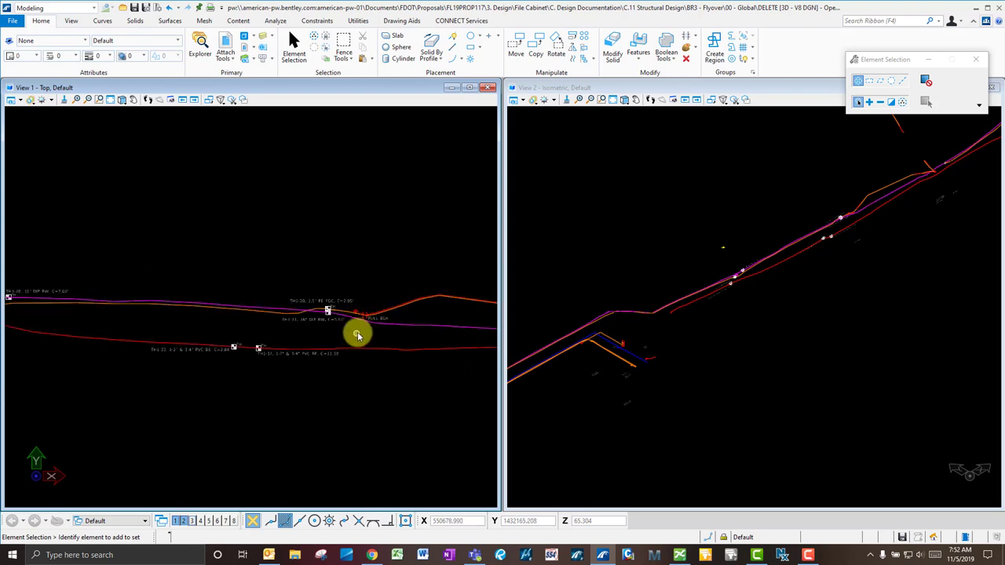
middle_drag(357, 332, 320, 336)
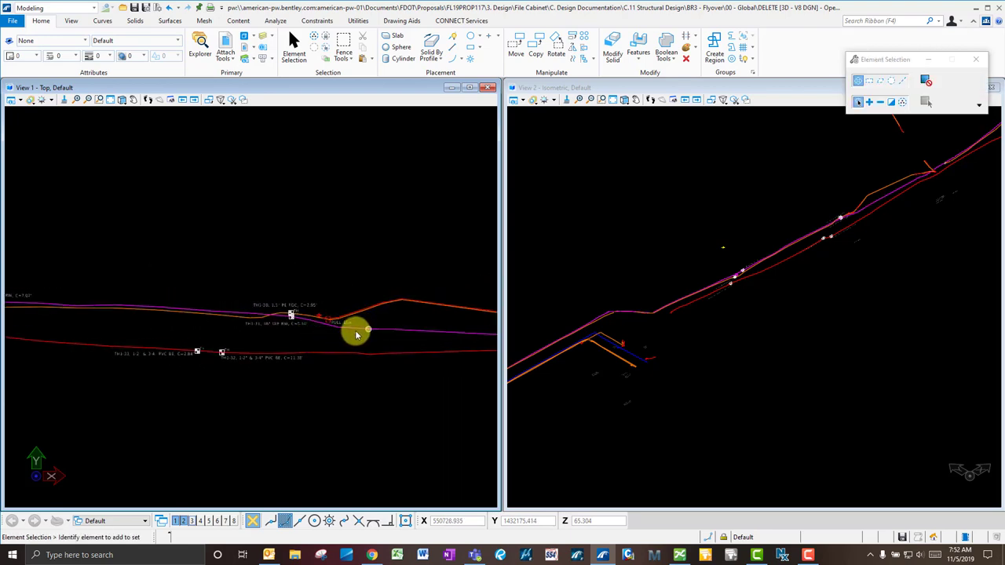
scroll(234, 329, down, 2)
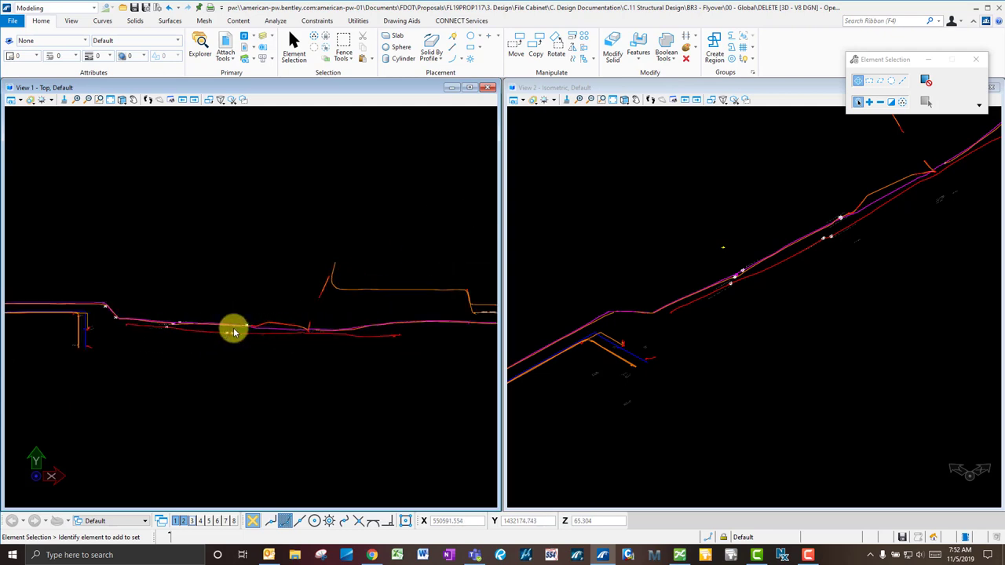
scroll(252, 328, up, 3)
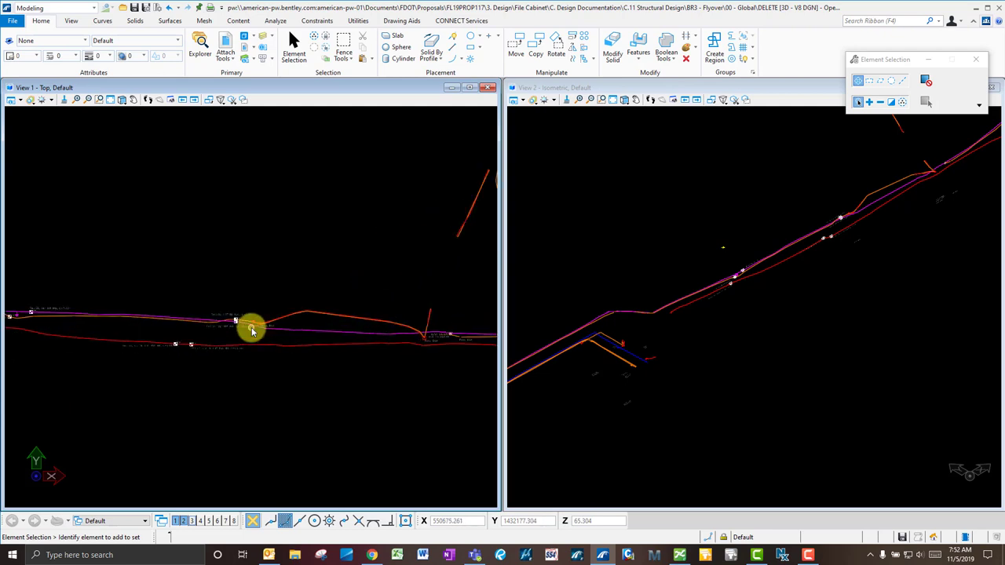
- Isolate the two purple WaterNP_B_ep line strings of the 36" DIP RW line in View 1 with Displayset Set
click(331, 330)
click(219, 357)
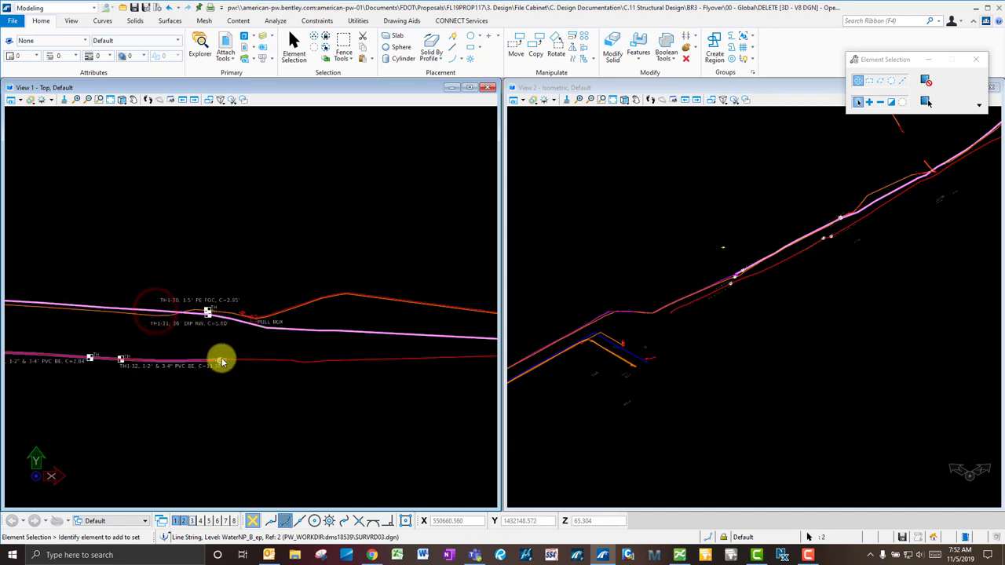
scroll(220, 353, down, 3)
scroll(232, 354, up, 2)
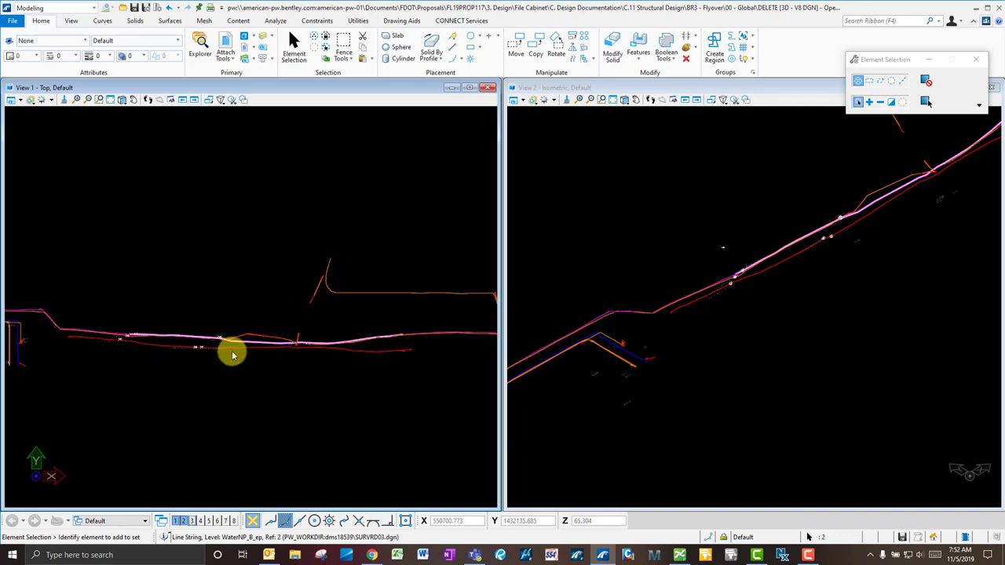
mouse_move(126, 353)
middle_down()
mouse_move(314, 377)
mouse_move(293, 387)
middle_up()
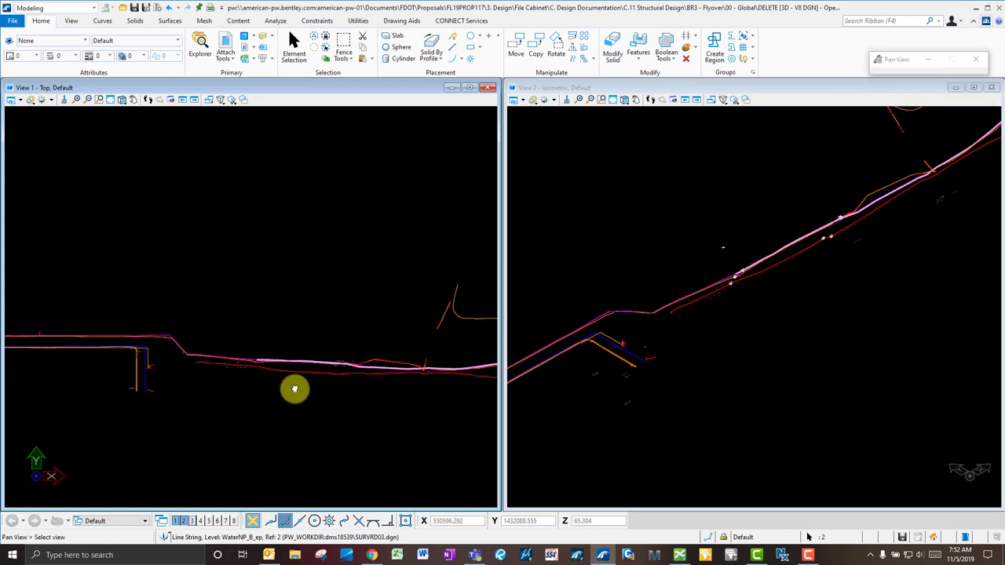
middle_drag(395, 388, 309, 397)
scroll(128, 374, up, 2)
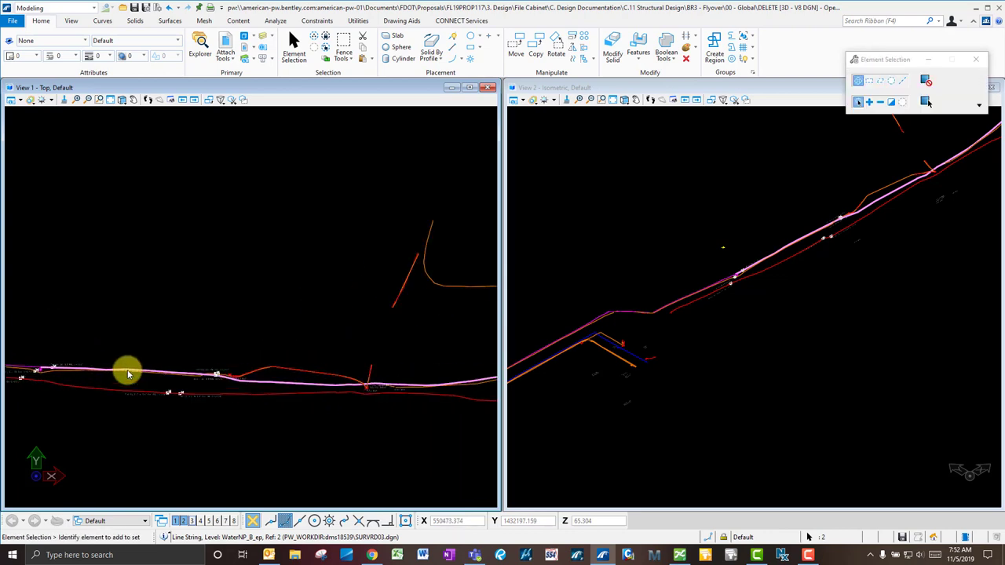
scroll(241, 382, up, 2)
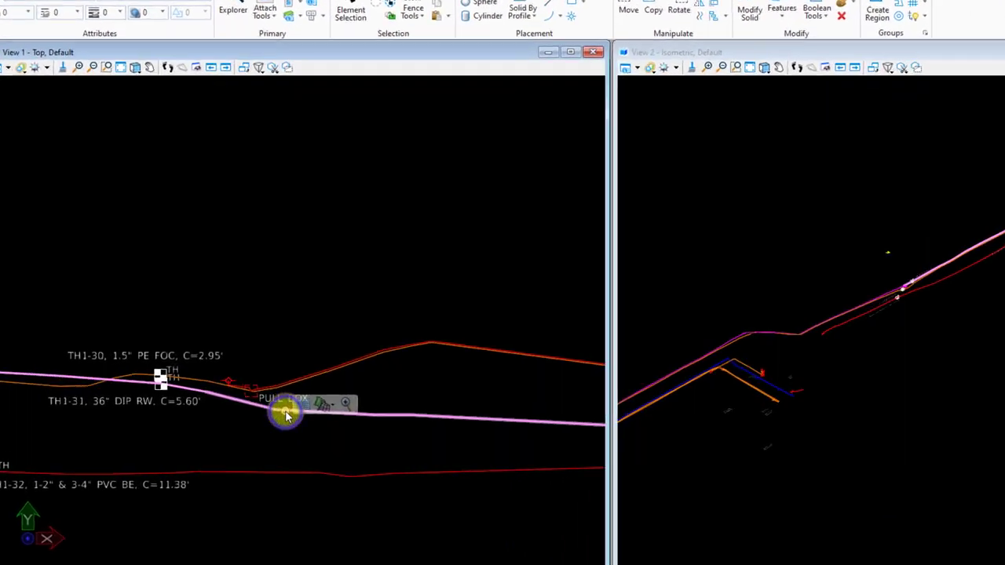
right_click(241, 375)
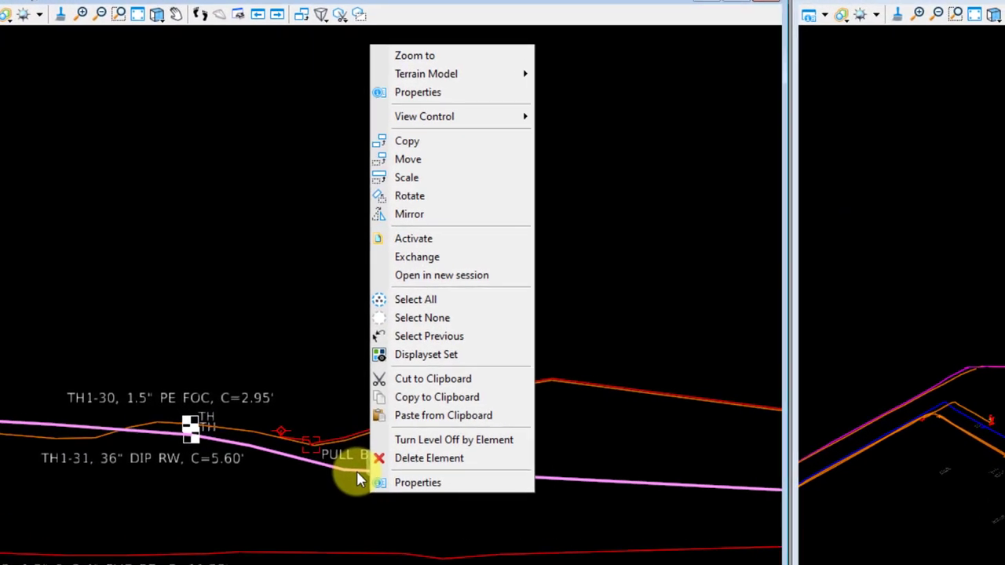
click(433, 355)
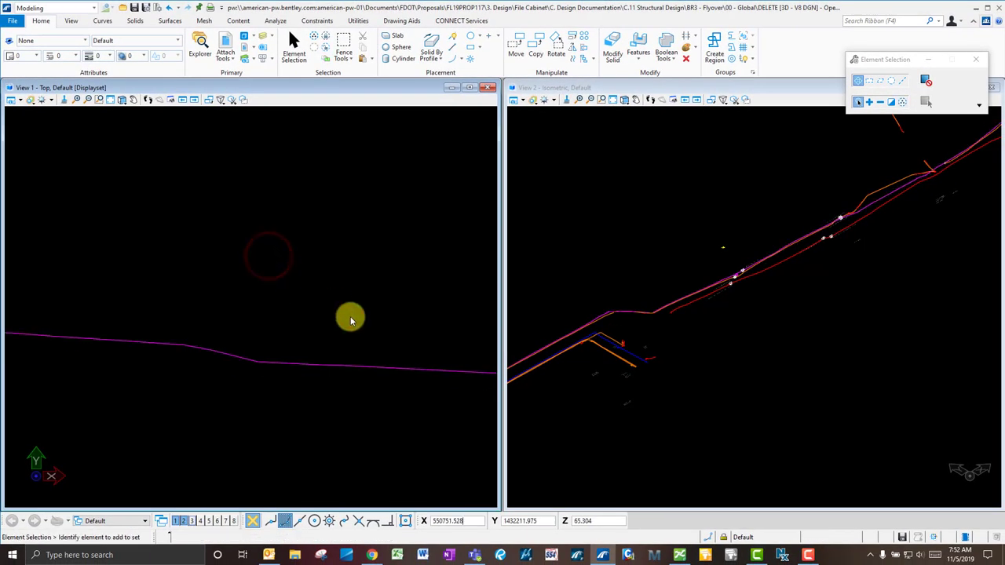
- Check the full extent of the isolated water line and how it is divided into separate line strings
scroll(351, 319, down, 3)
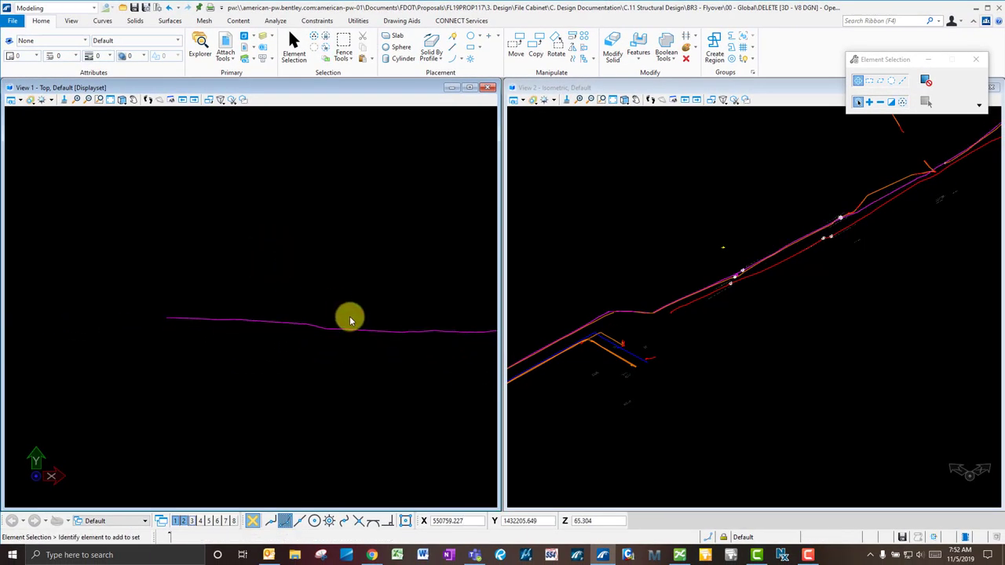
scroll(228, 324, down, 5)
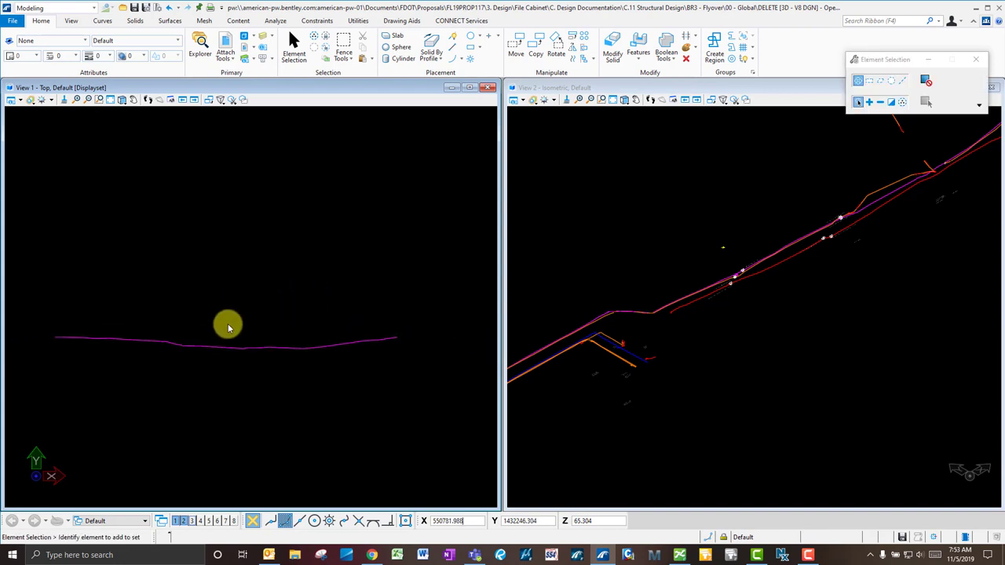
scroll(228, 325, down, 2)
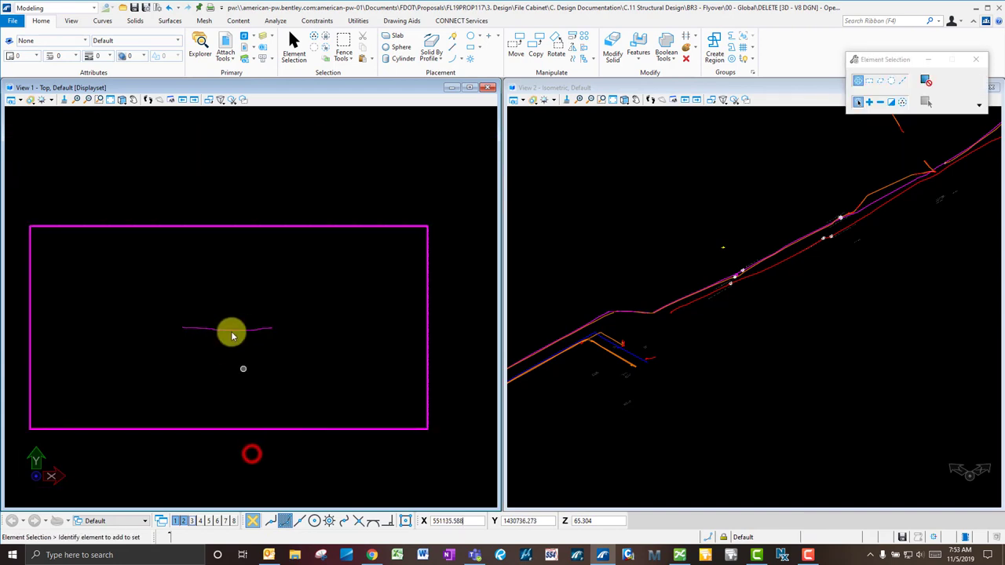
scroll(240, 334, up, 3)
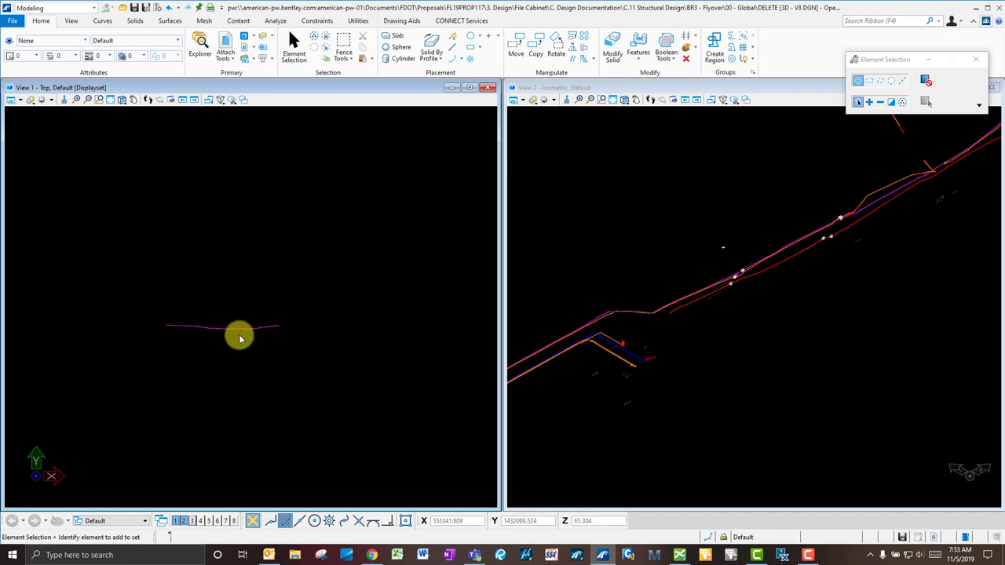
click(262, 321)
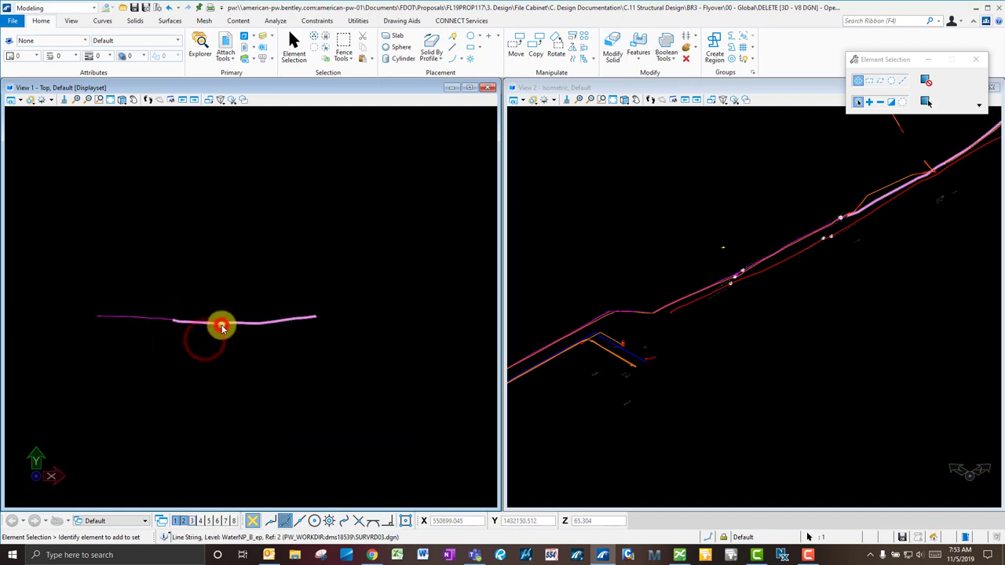
middle_drag(190, 318, 212, 278)
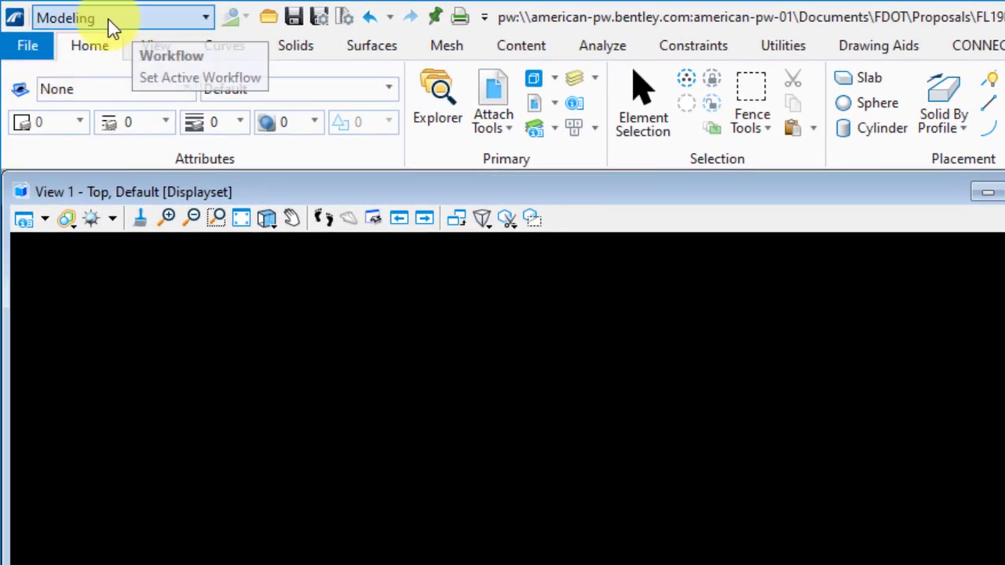
- Keep Modeling as the active workflow and join the two isolated water line strings with Create Complex Chain using the Manual method
click(201, 17)
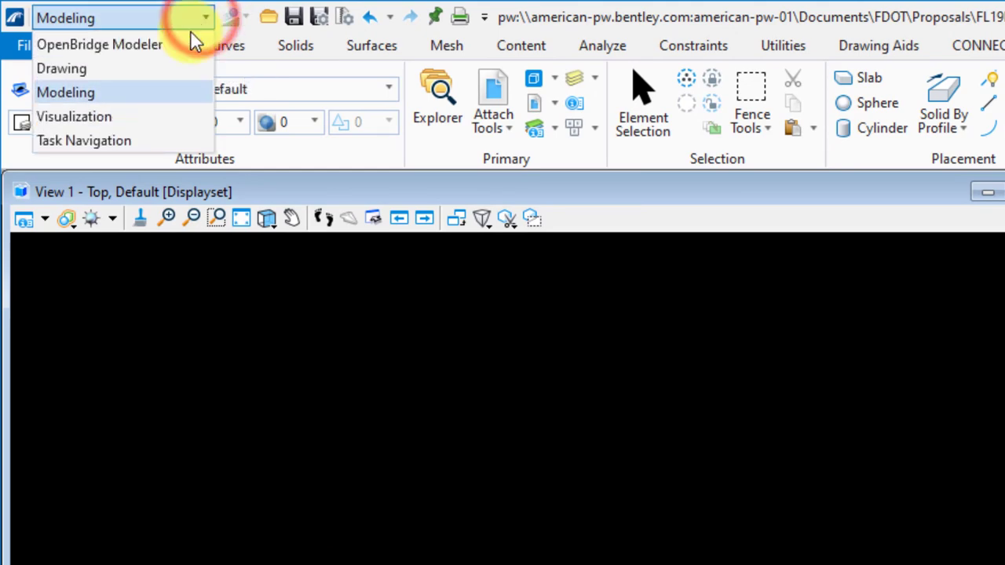
click(170, 91)
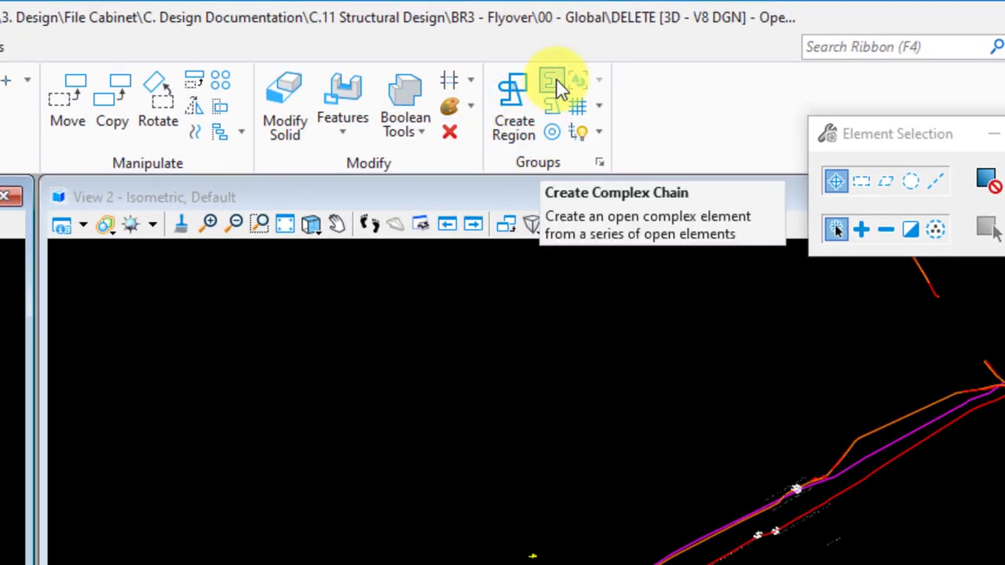
click(556, 79)
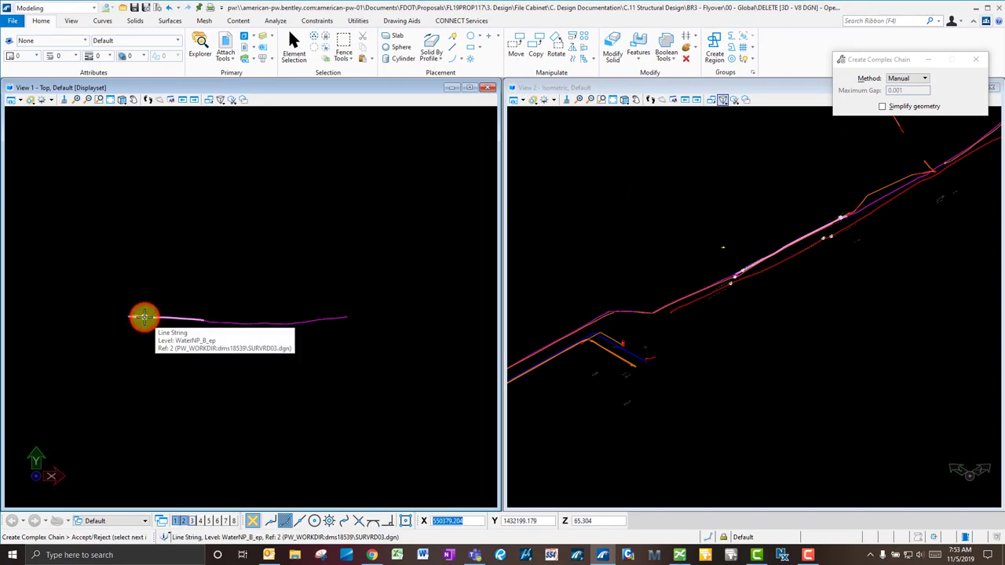
click(145, 317)
click(263, 323)
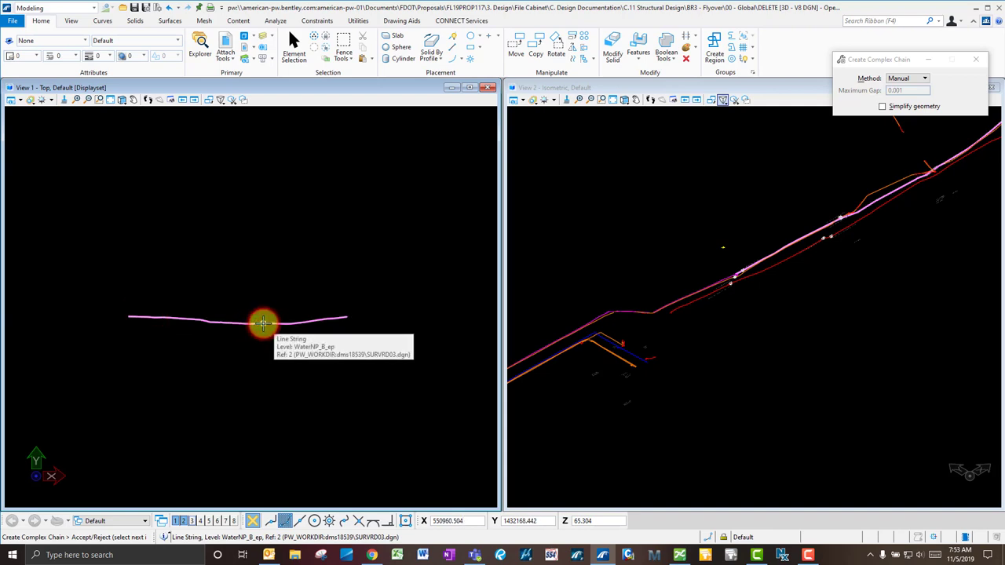
click(257, 366)
right_click(258, 369)
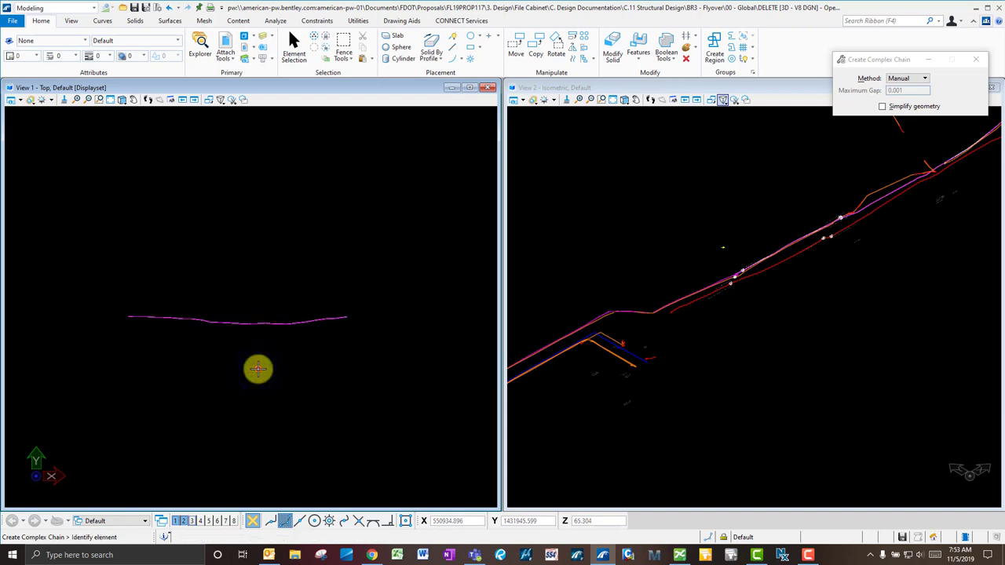
right_click(257, 369)
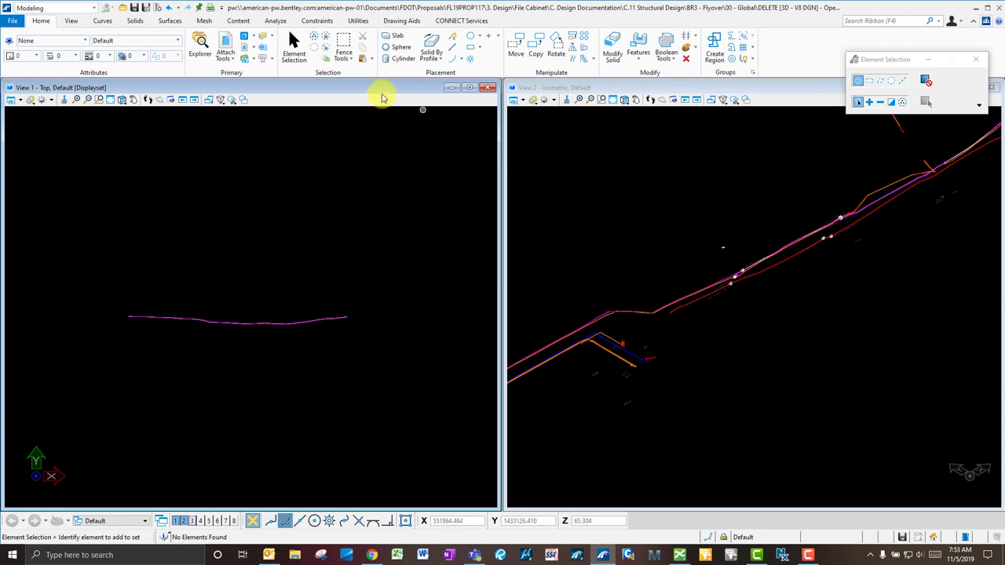
- Create a level named 0-BFO in DELETE.dgn with color 5 and line style 2
click(246, 57)
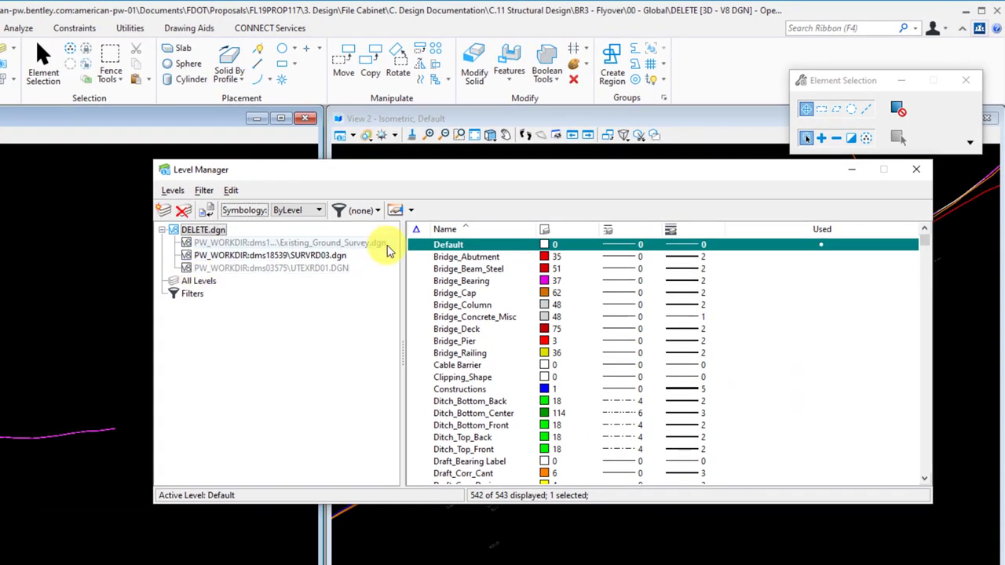
click(163, 209)
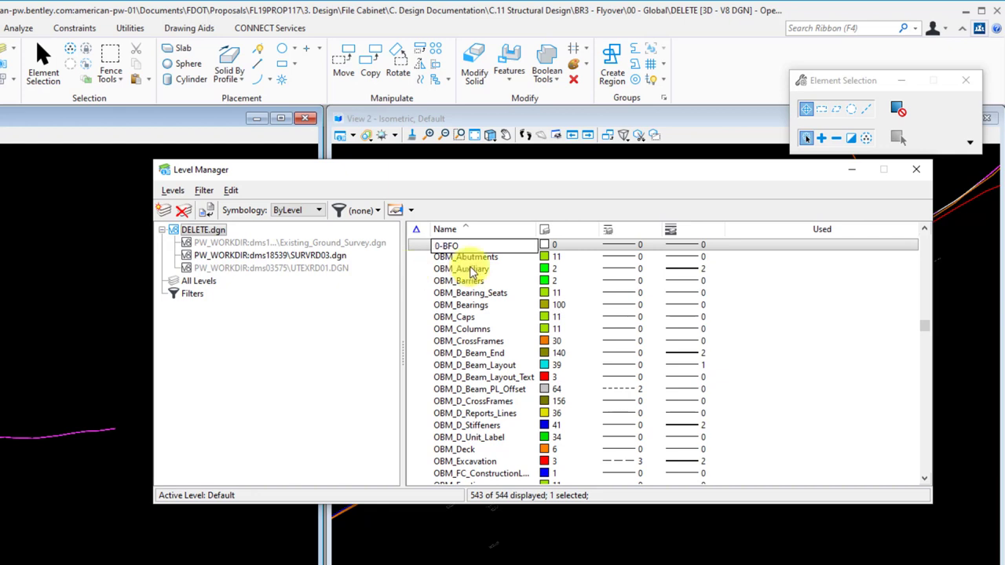
click(544, 245)
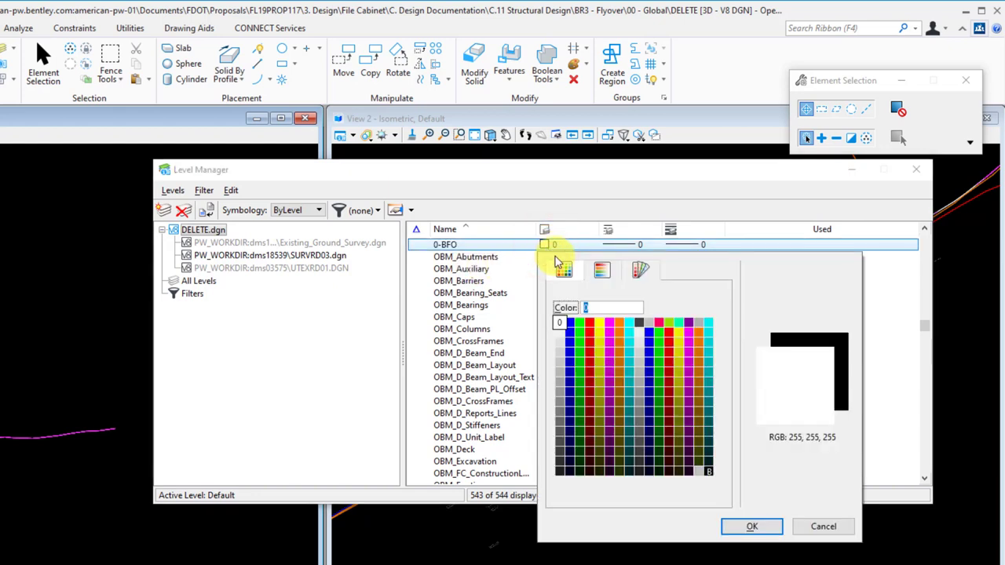
click(613, 330)
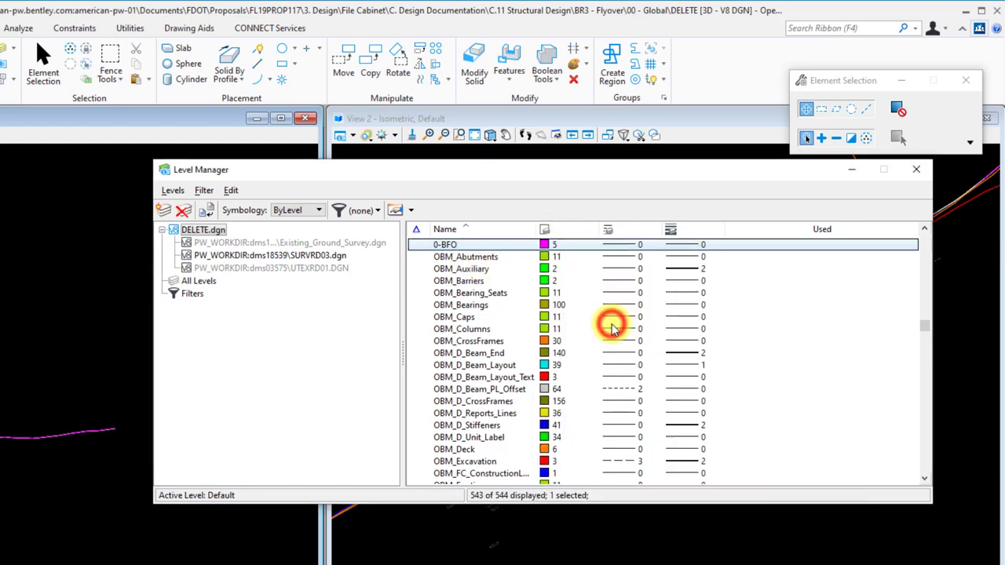
click(630, 245)
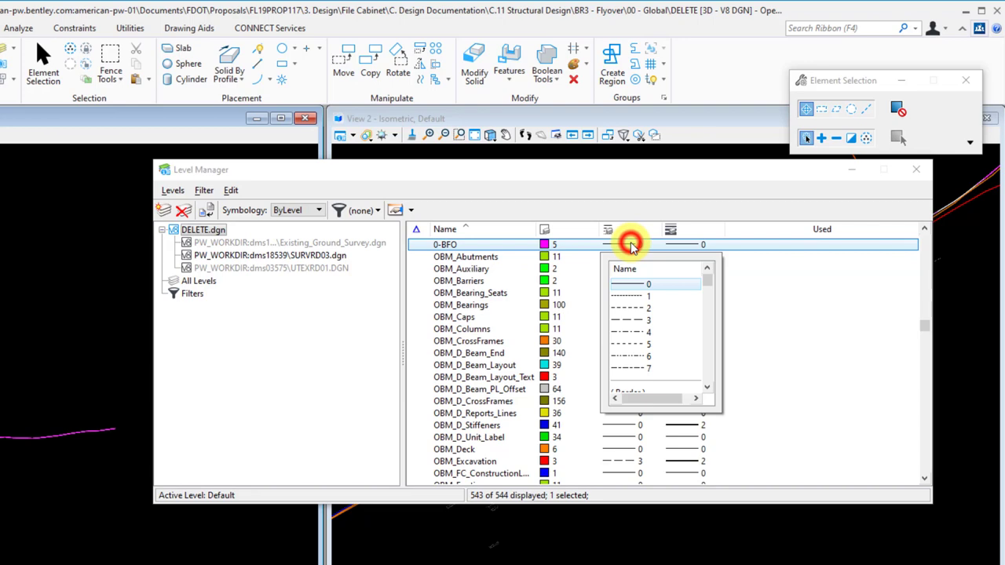
click(645, 307)
click(466, 172)
drag(460, 189, 466, 211)
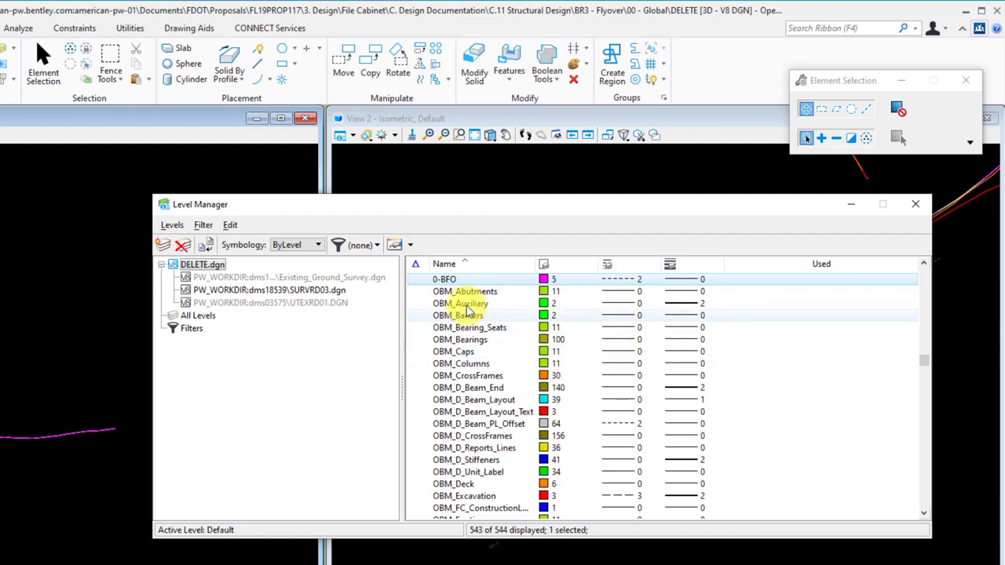
- Create a level named 0-BE in DELETE.dgn with color 6 and line style 2
click(166, 249)
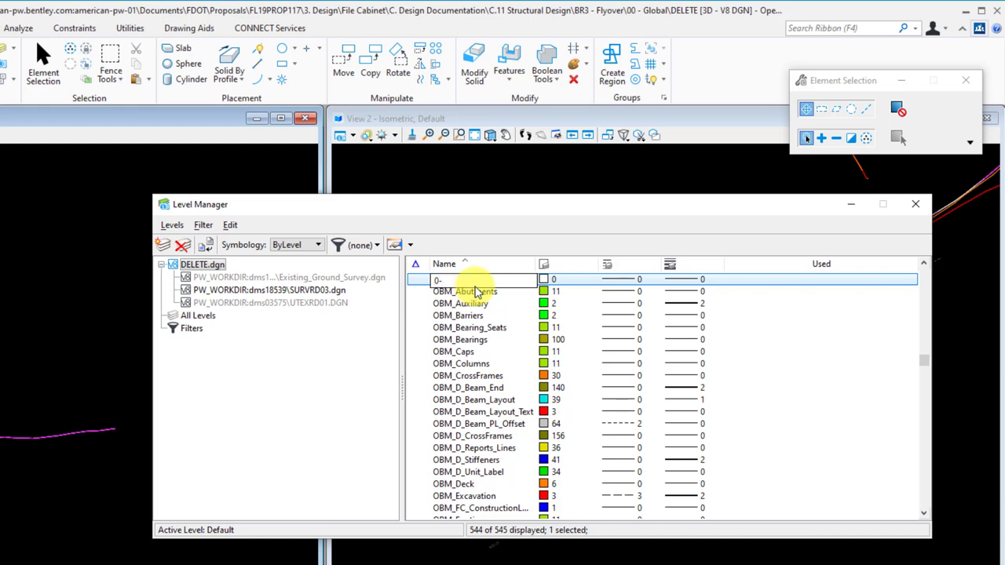
text(0-BE)
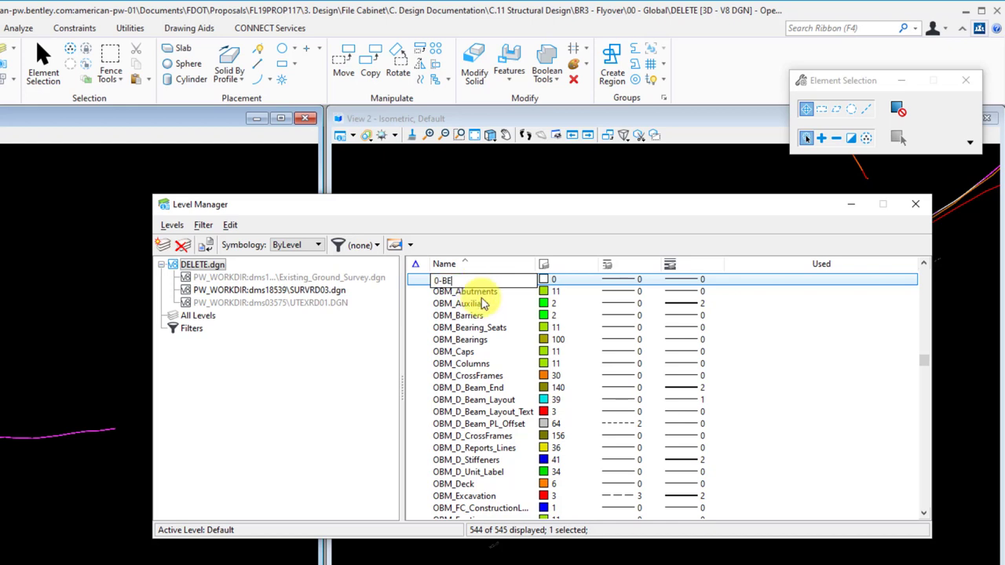
click(549, 280)
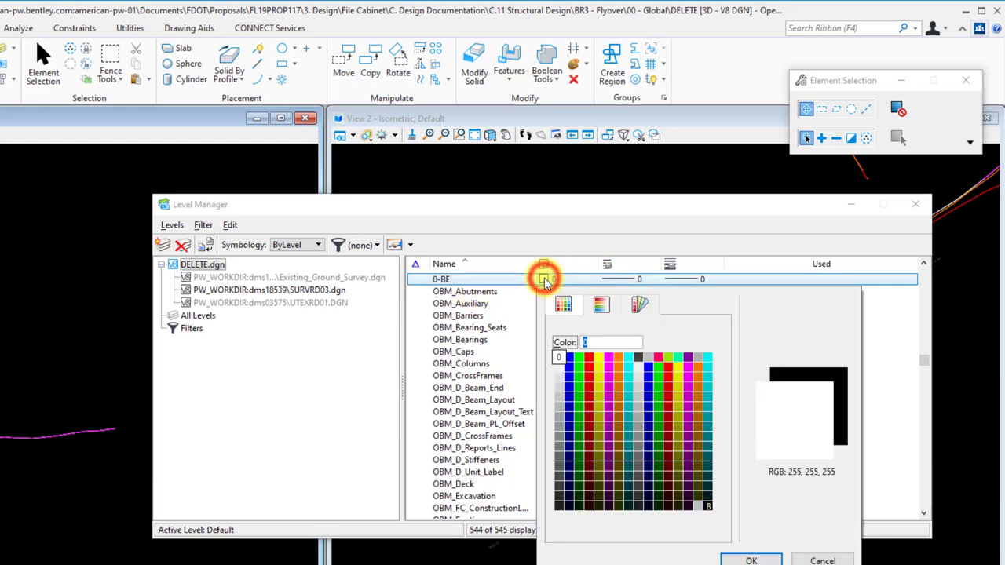
click(619, 357)
click(628, 280)
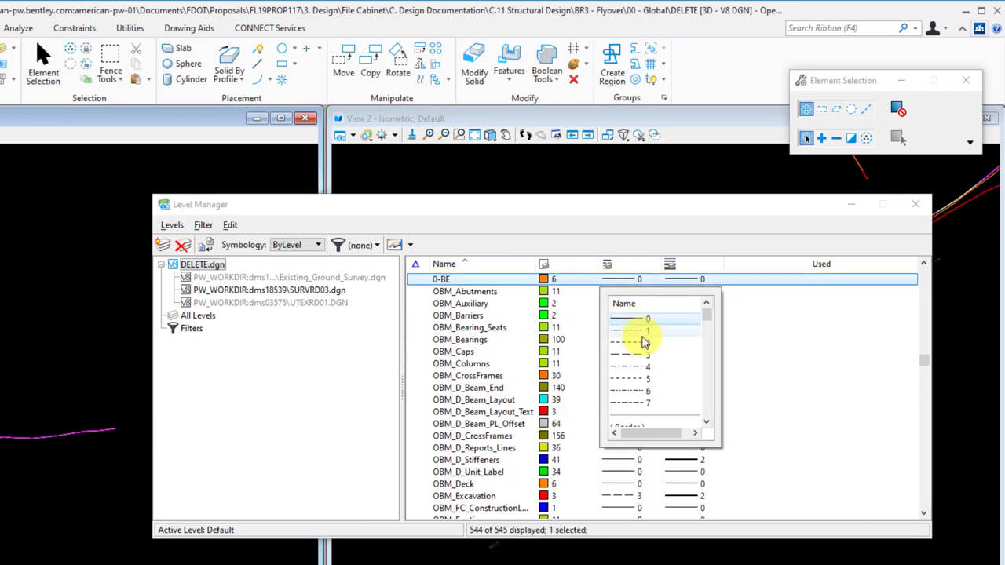
click(642, 342)
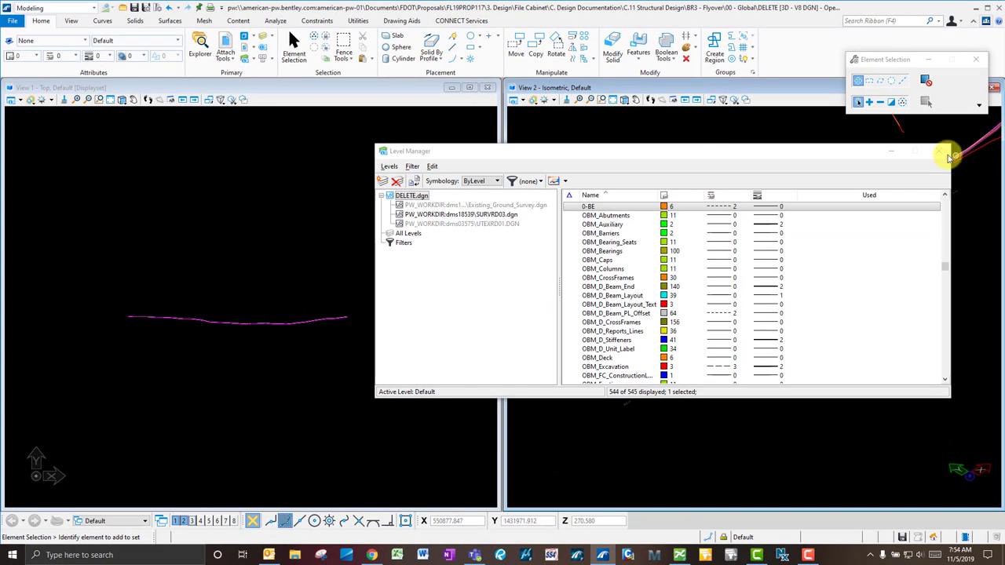
click(938, 154)
- Make 0-BFO the active level for new elements
click(285, 262)
middle_drag(195, 332, 209, 345)
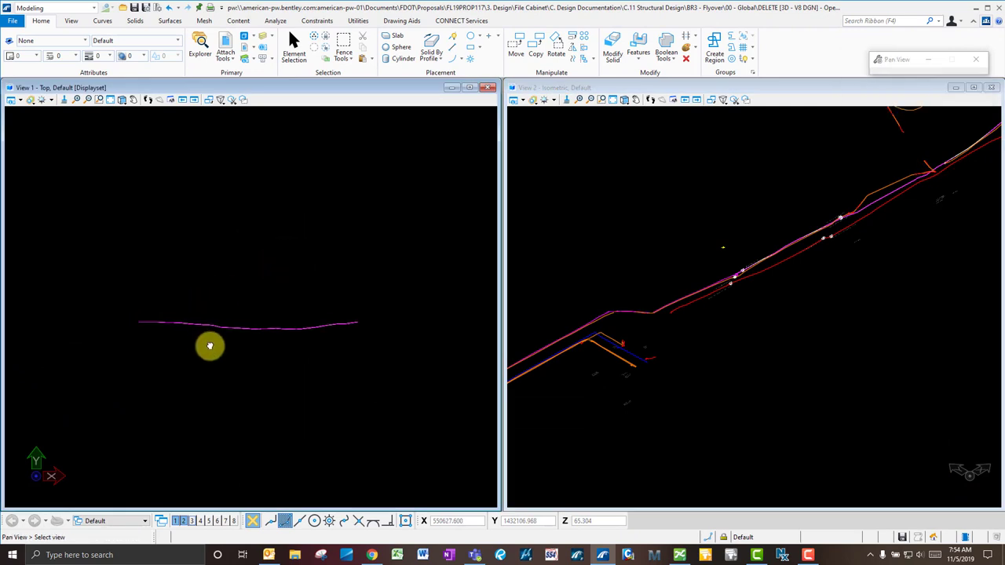
click(178, 42)
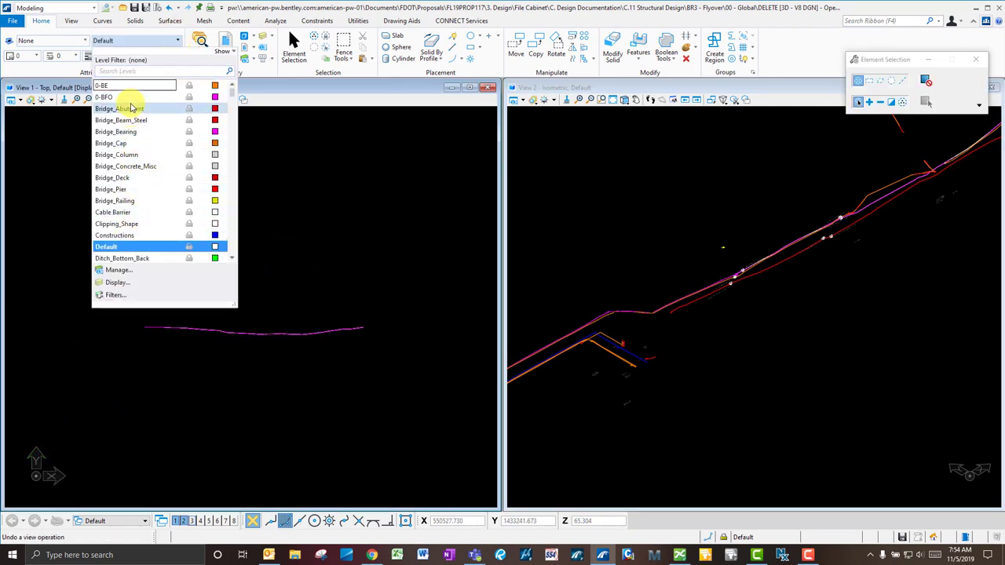
click(232, 84)
click(150, 98)
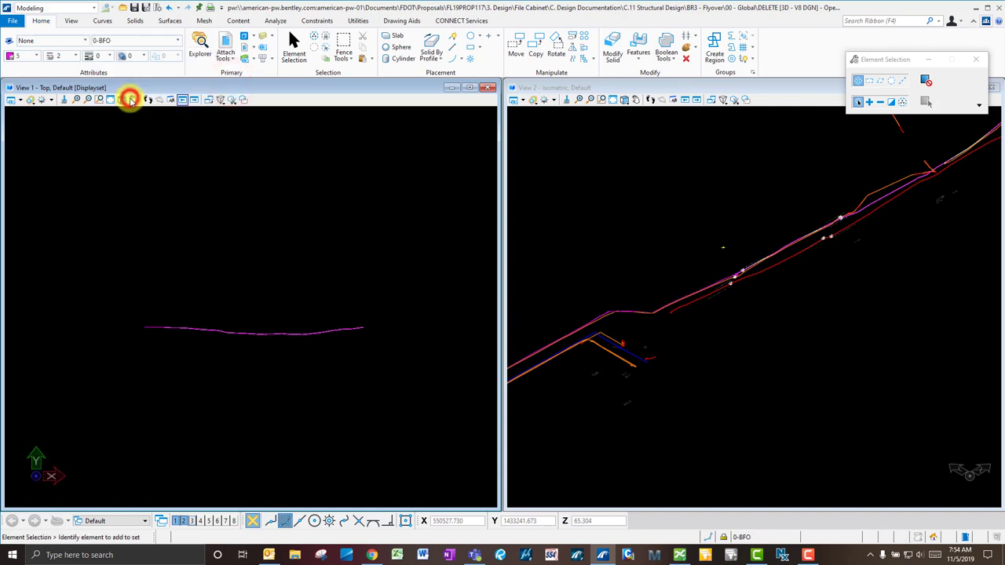
click(263, 193)
- Clear the displayset in View 1 so the other survey utility lines are shown again
scroll(272, 303, up, 3)
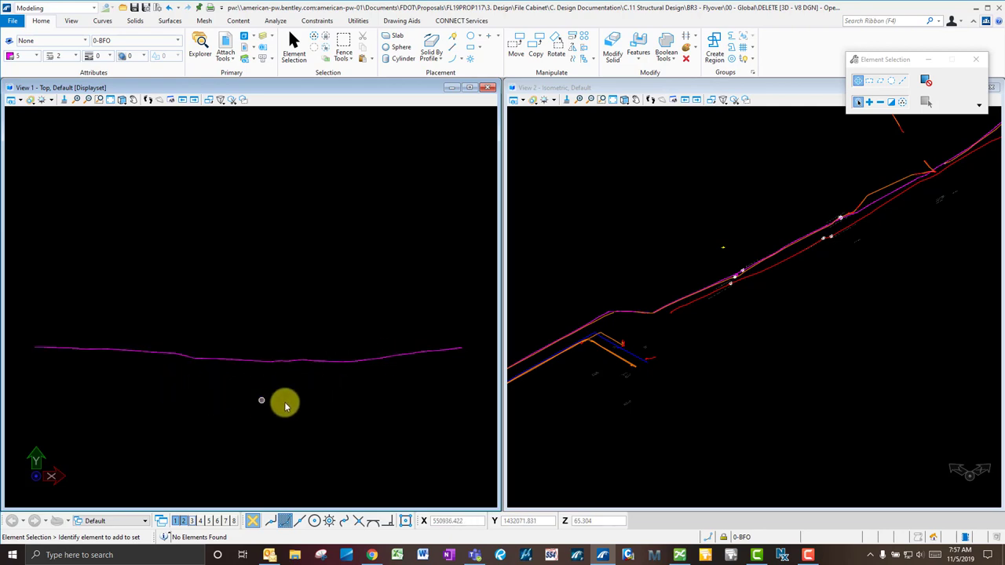
right_click(289, 208)
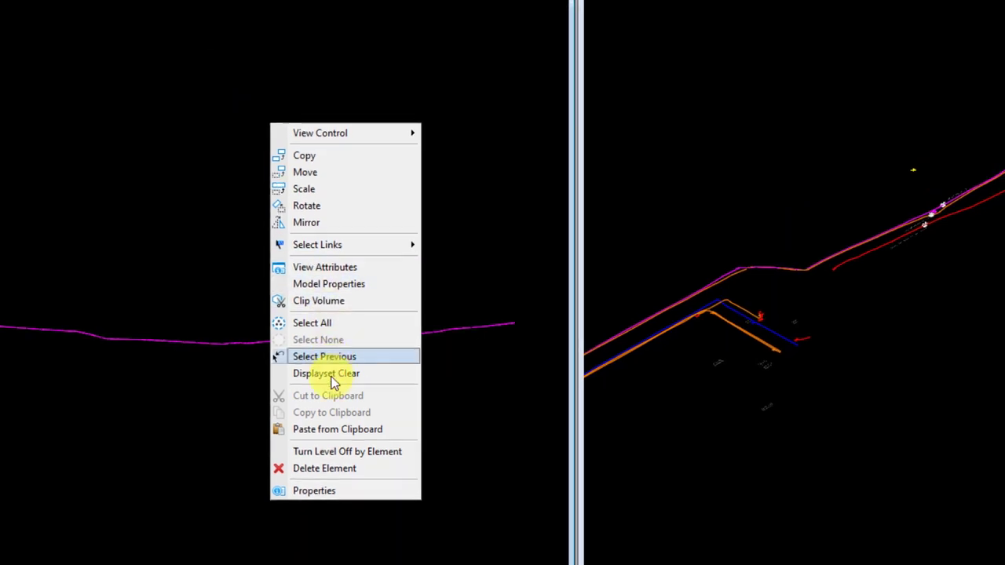
click(330, 375)
click(235, 220)
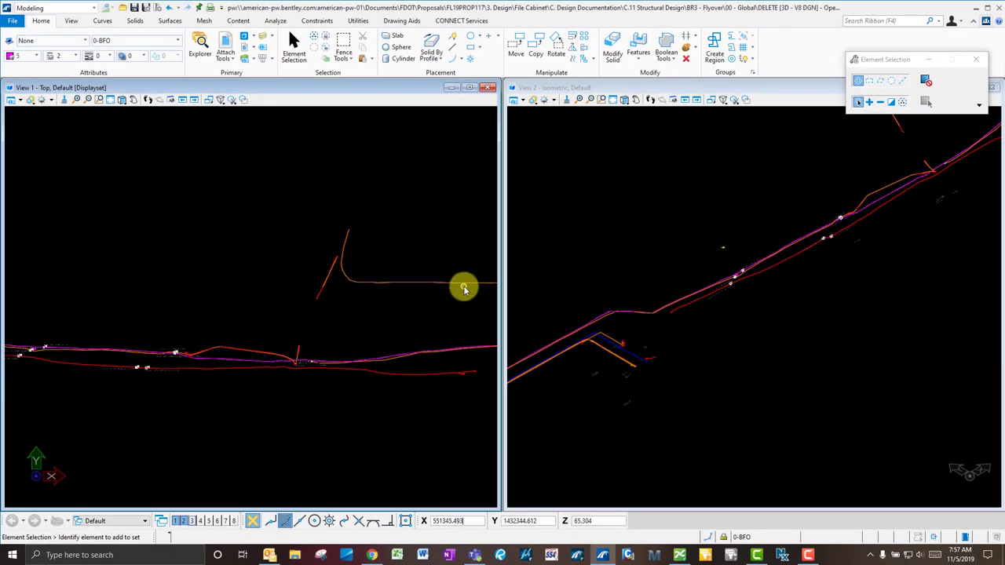
- Turn off the display of the SURVRD03.dgn reference and check that the chained water line selects as one element
drag(852, 171, 467, 157)
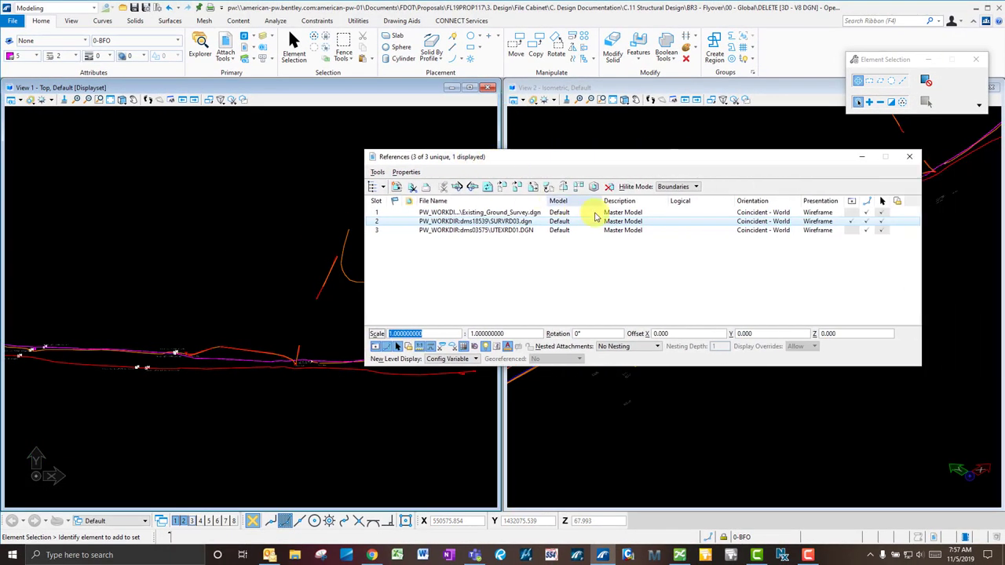
click(852, 224)
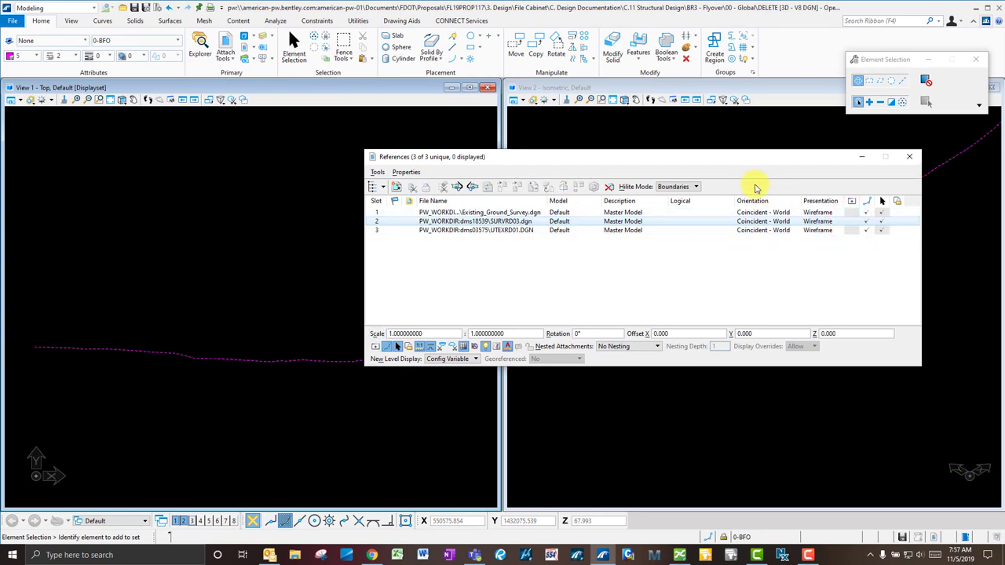
drag(747, 157, 1004, 154)
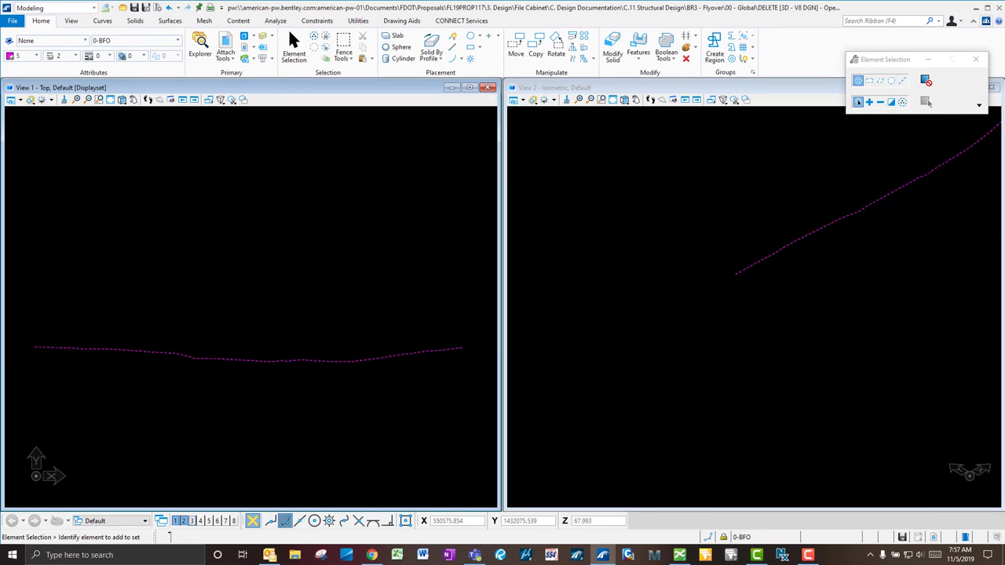
click(269, 358)
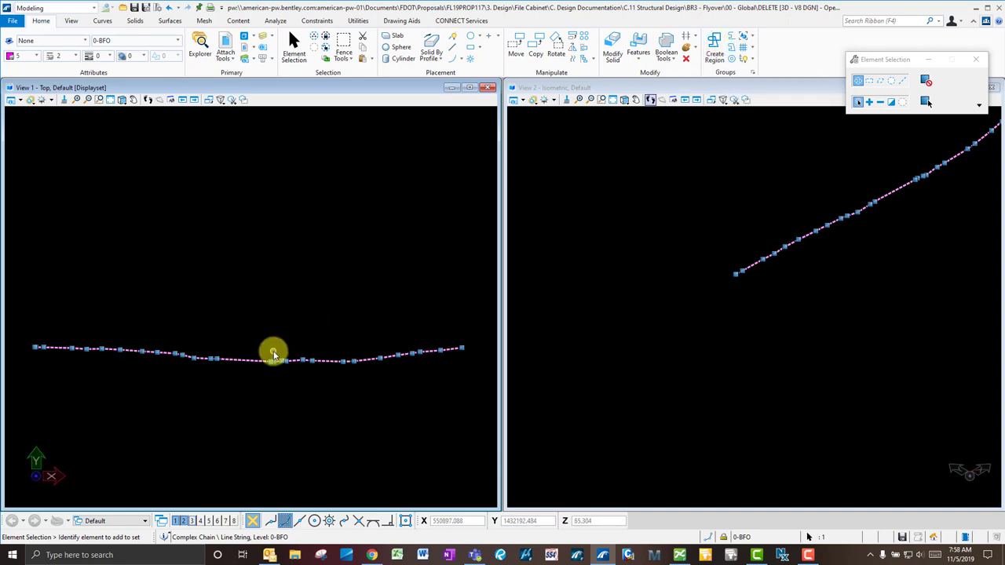
click(214, 384)
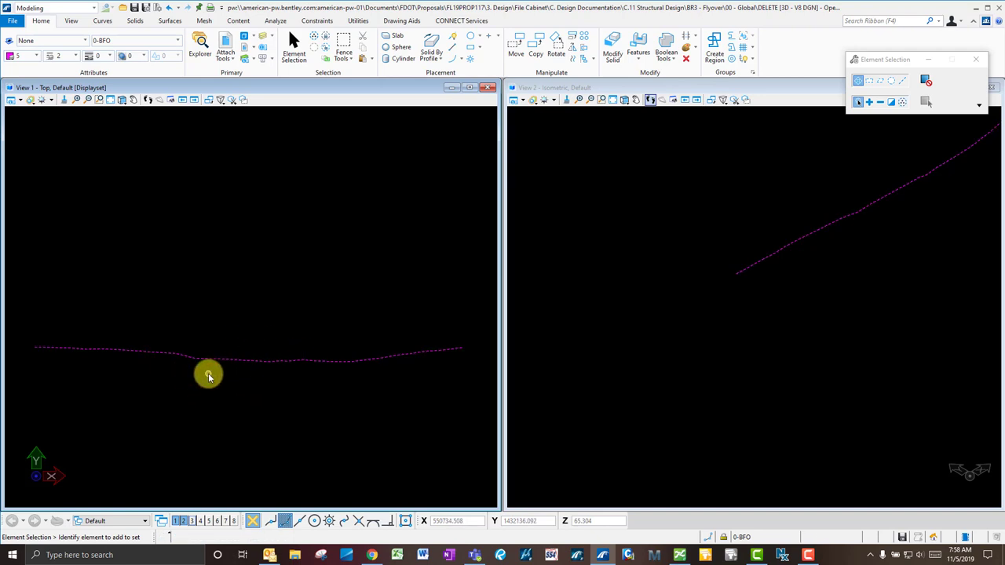
- Define an ACS by element on the water line chain in View 1, with its origin at the line's western endpoint
click(246, 307)
scroll(27, 351, up, 3)
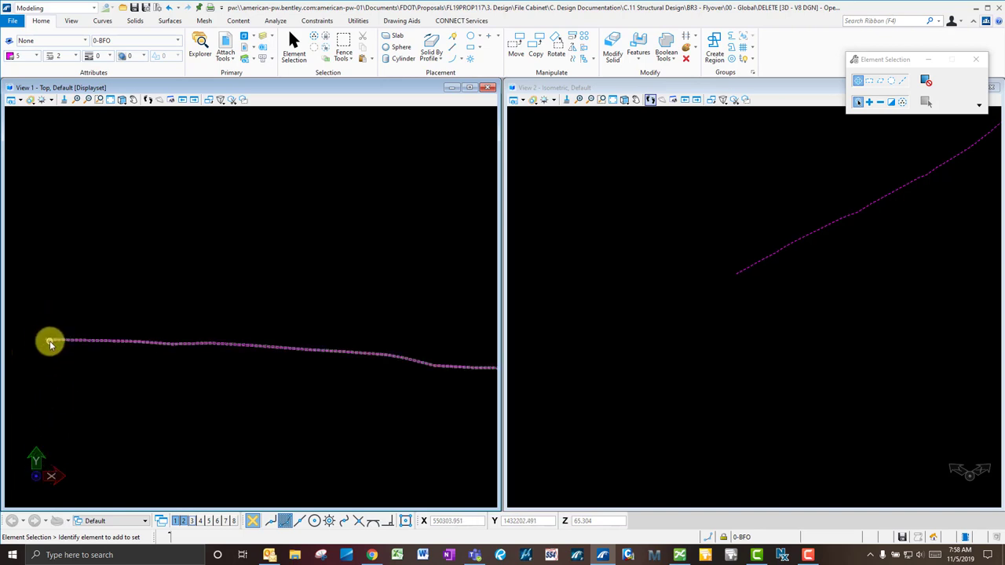
scroll(358, 389, down, 2)
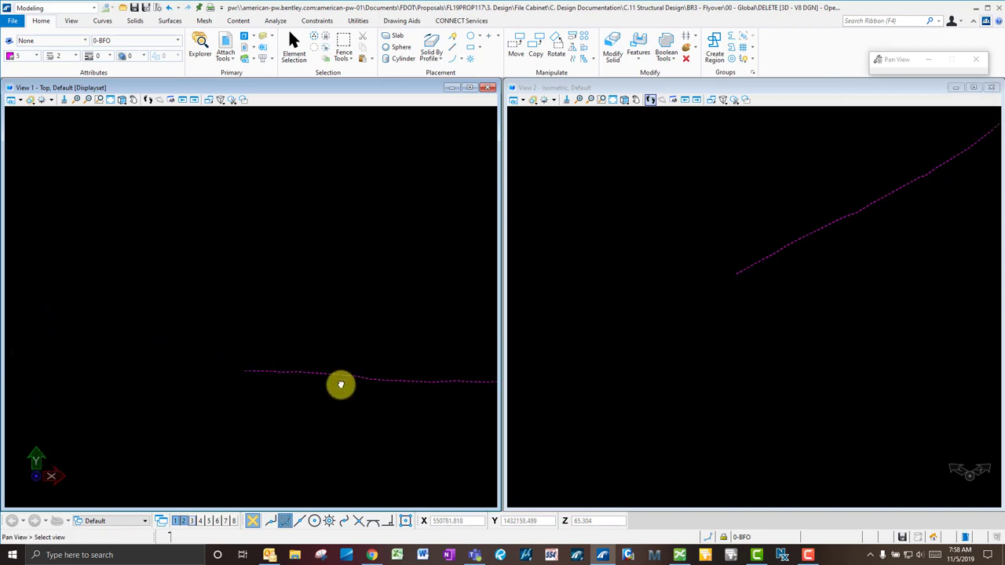
scroll(437, 370, up, 1)
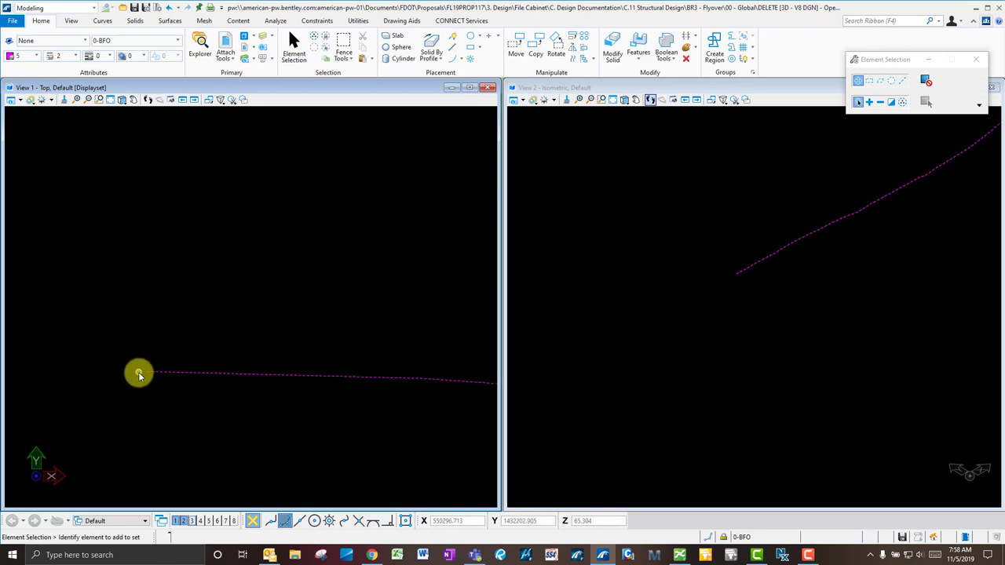
middle_drag(154, 372, 157, 360)
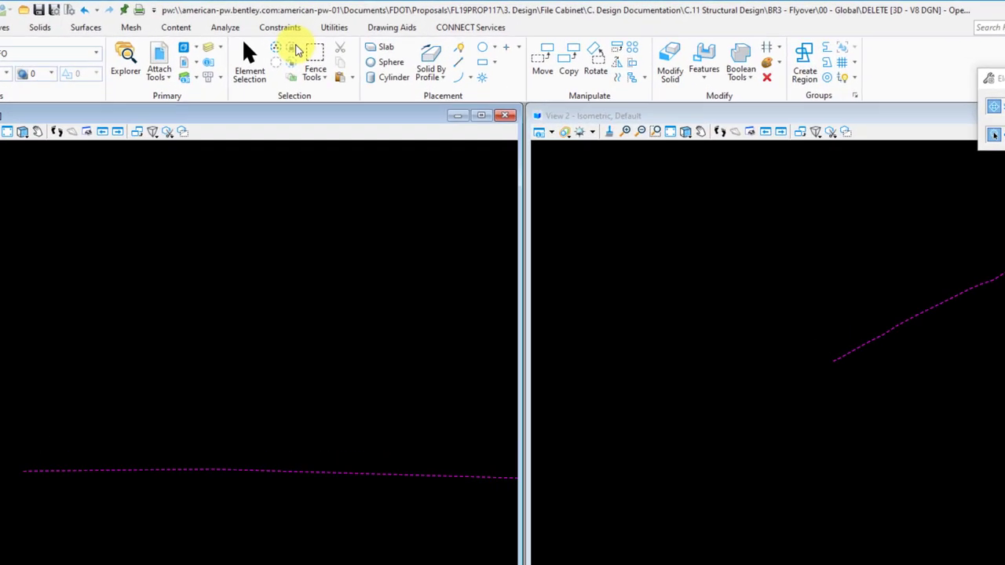
click(384, 28)
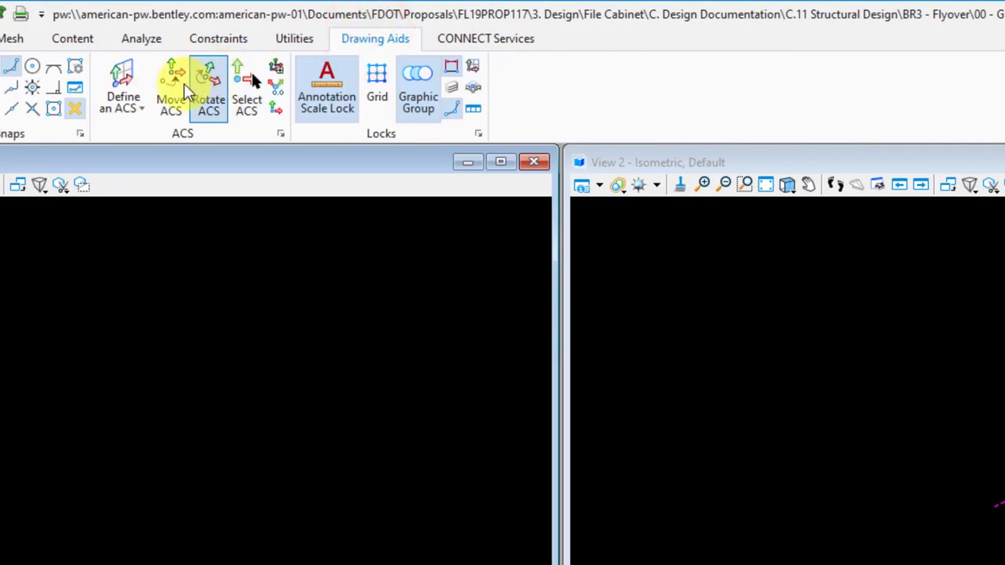
click(138, 108)
click(149, 136)
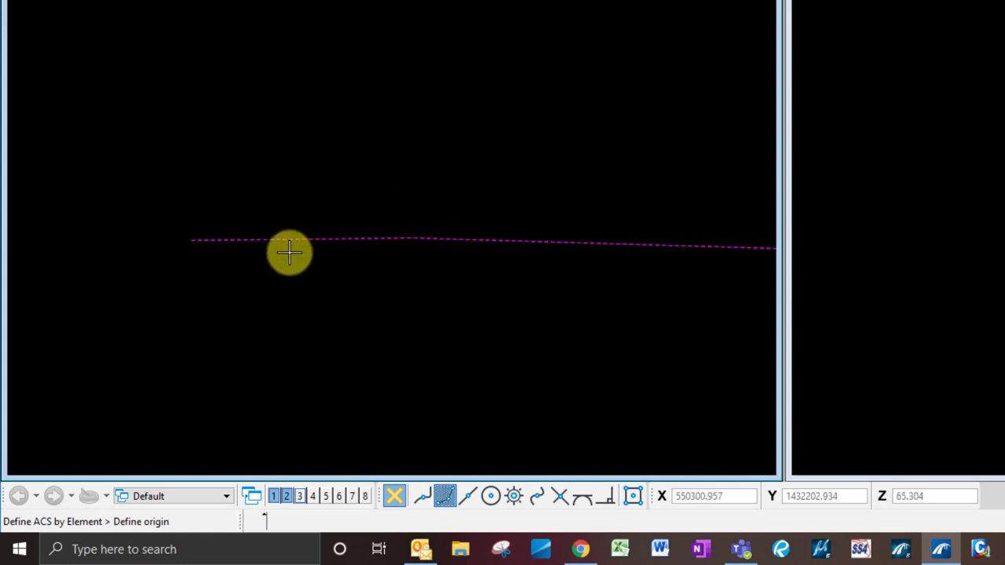
click(192, 244)
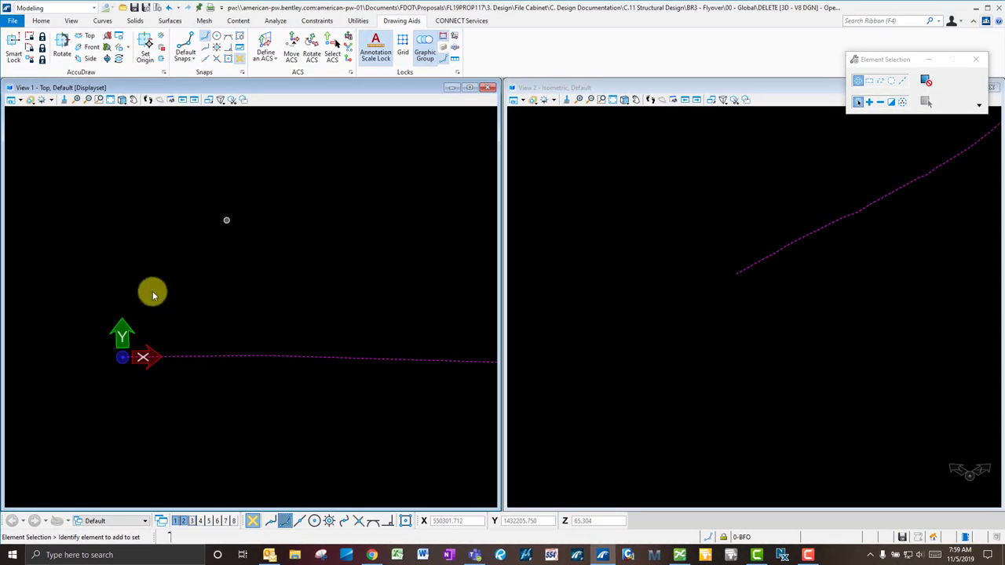
- Place a circle by center with a fixed diameter of 3.000 at the water line's western endpoint, with ACS Plane Lock turned on
click(40, 20)
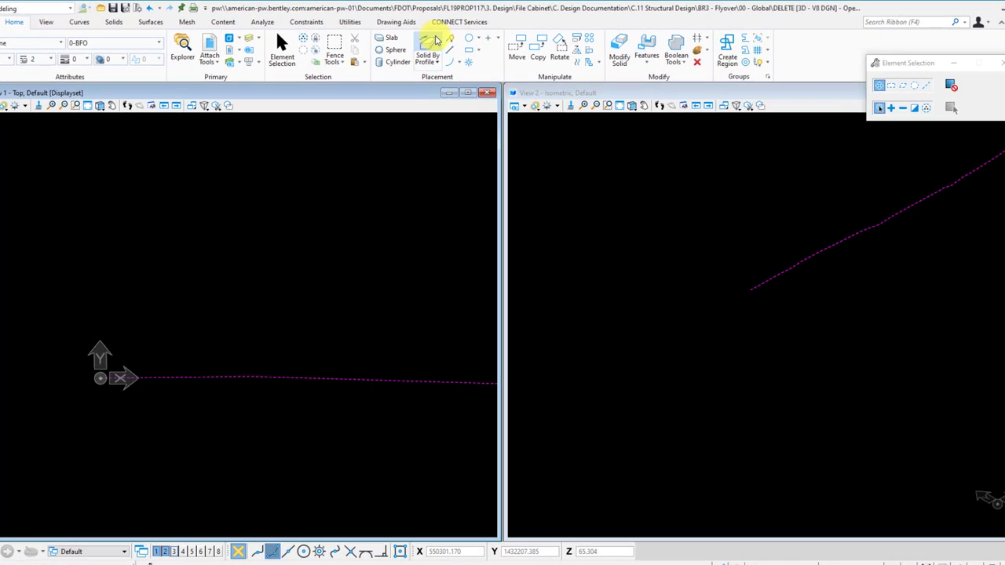
click(469, 40)
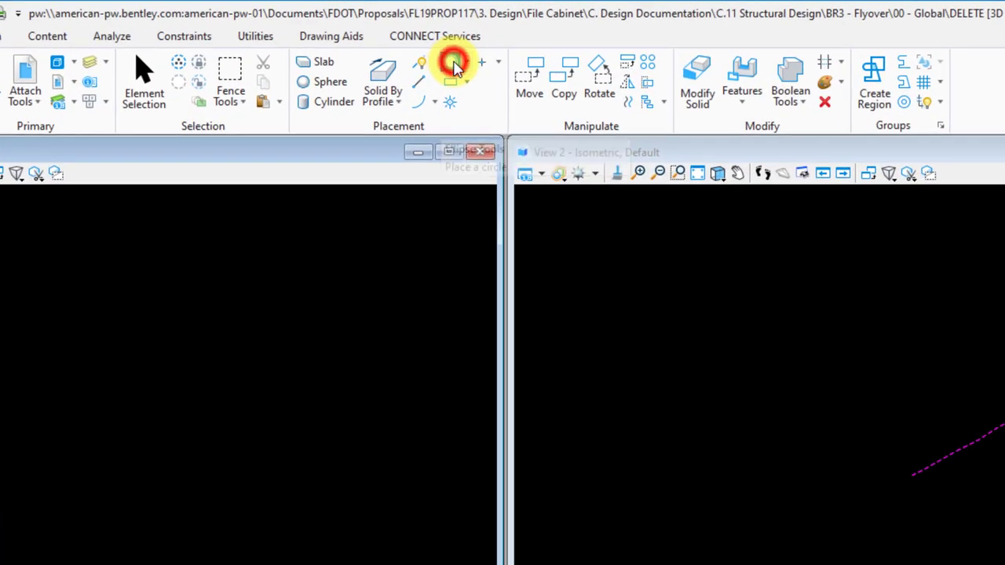
click(873, 133)
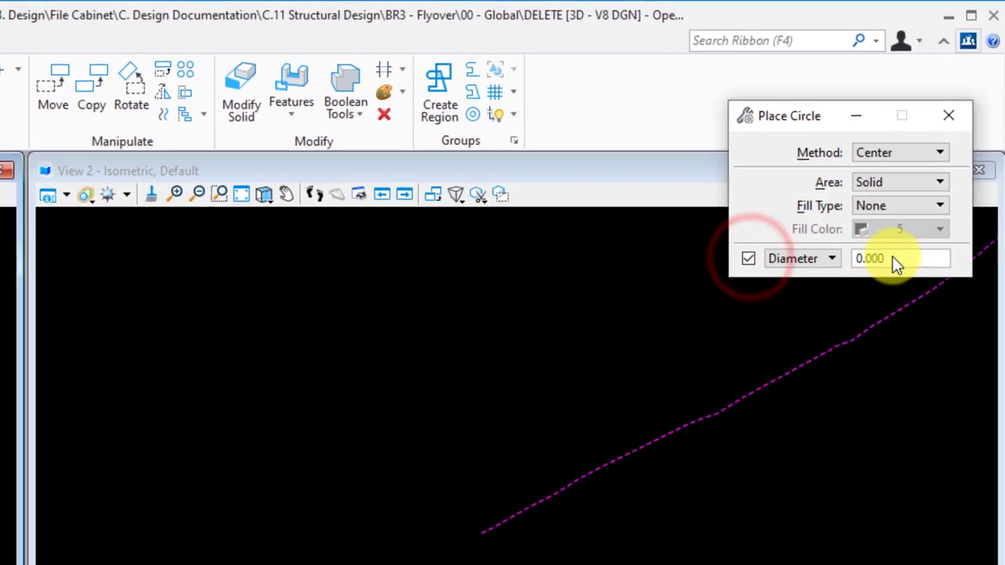
click(895, 259)
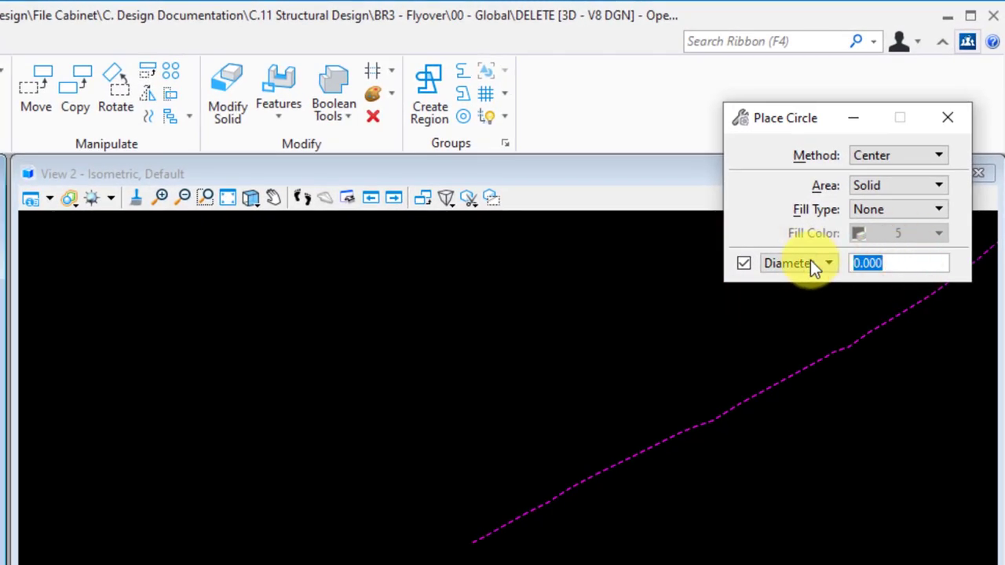
text(36)
key(Tab)
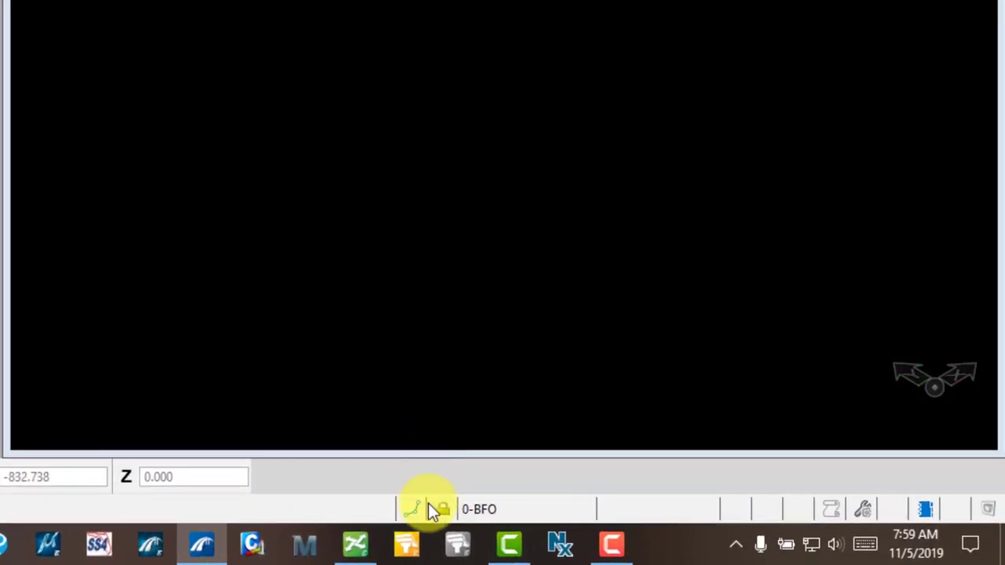
click(442, 511)
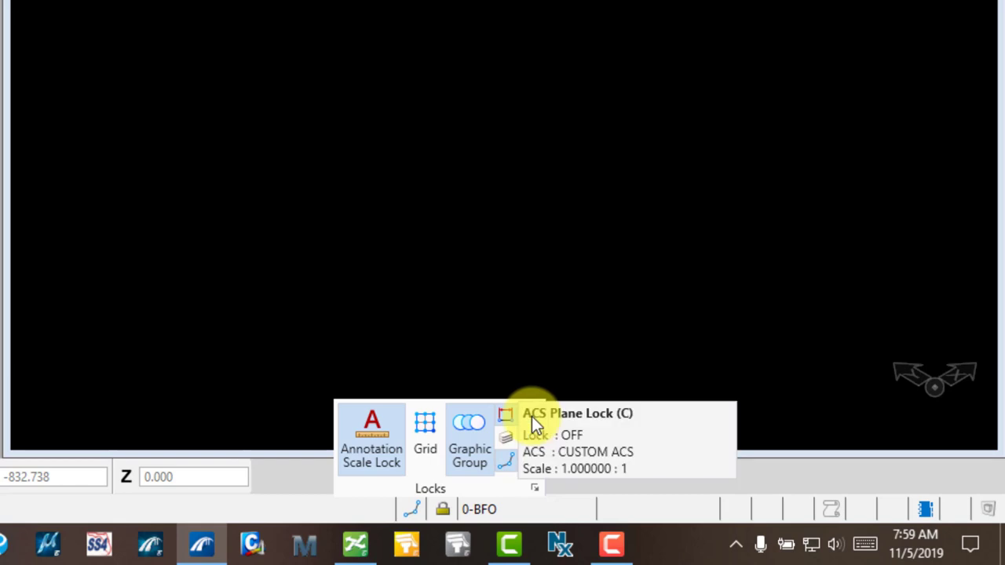
click(532, 416)
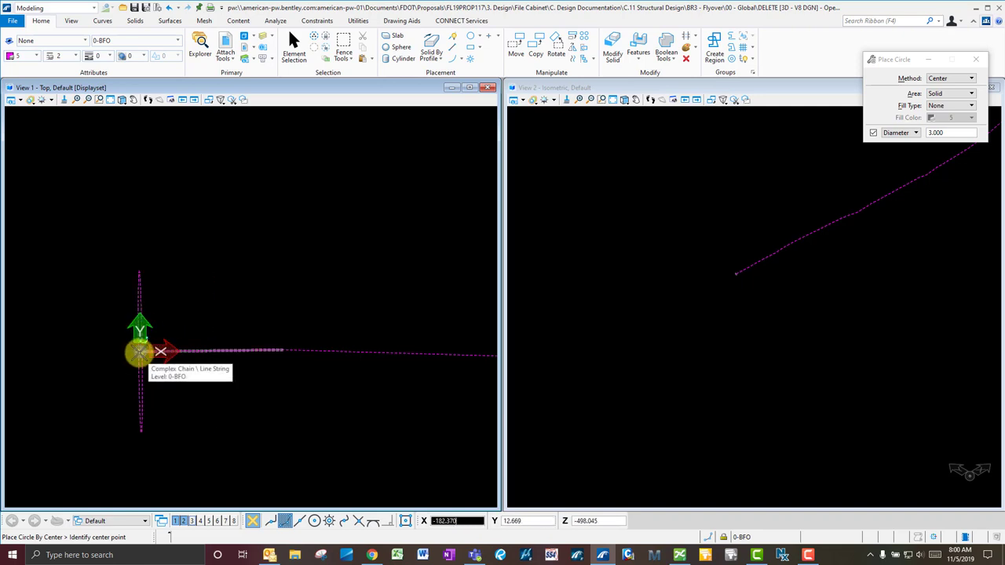
click(140, 351)
key(Escape)
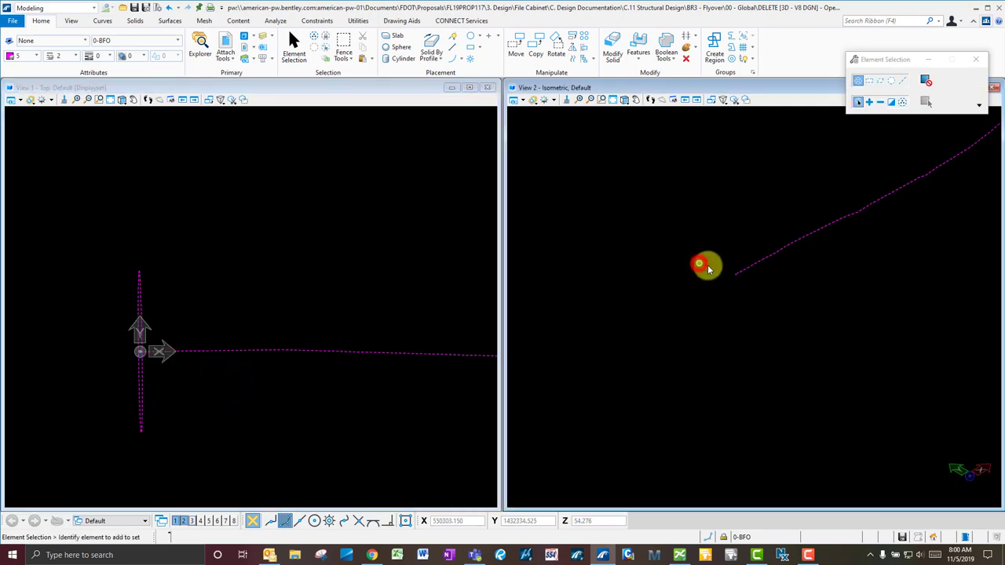
- Examine the circle's orientation relative to the water line by rotating View 2 dynamically around the line's end
shift+middle_drag(708, 268, 706, 296)
click(635, 100)
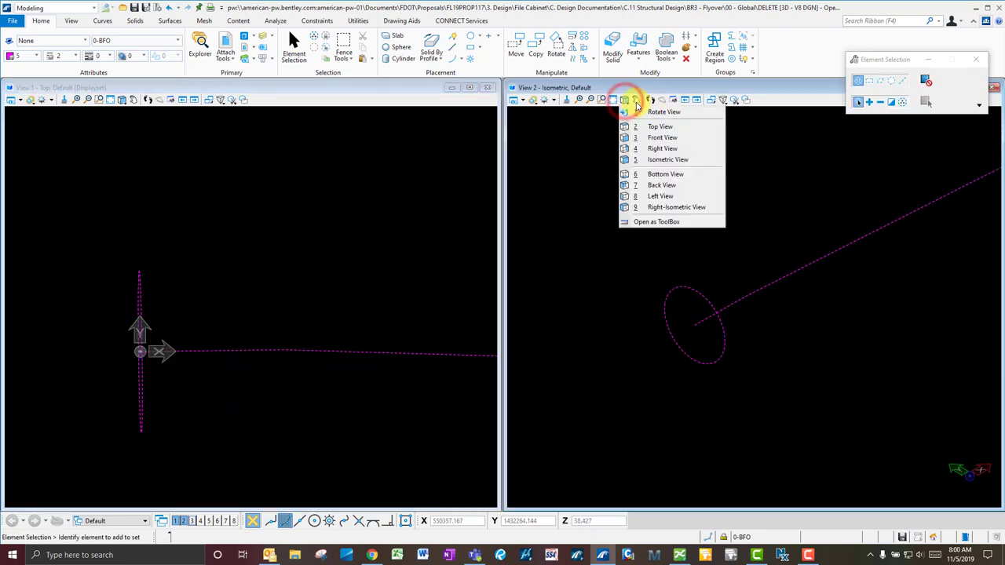
click(666, 111)
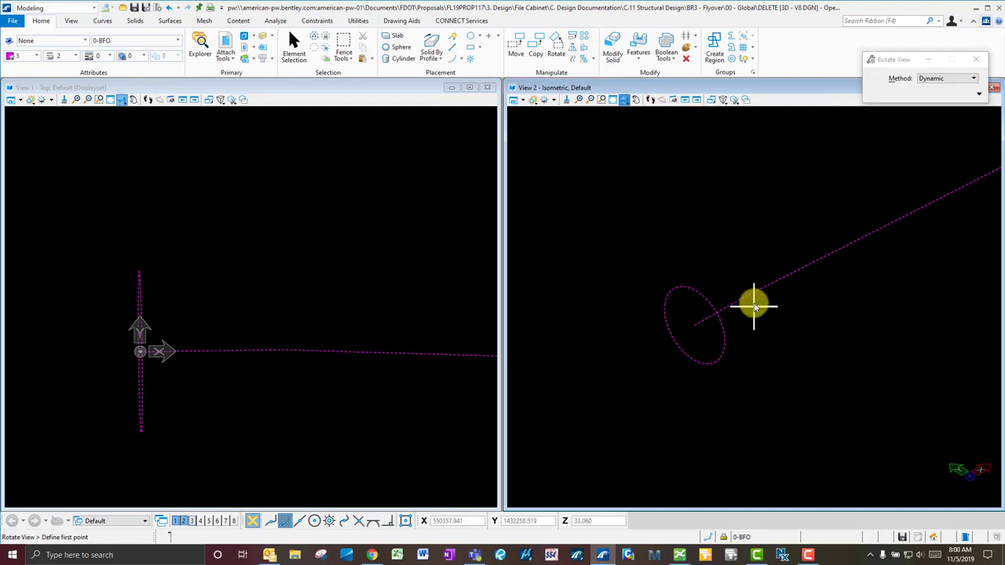
click(754, 307)
click(775, 320)
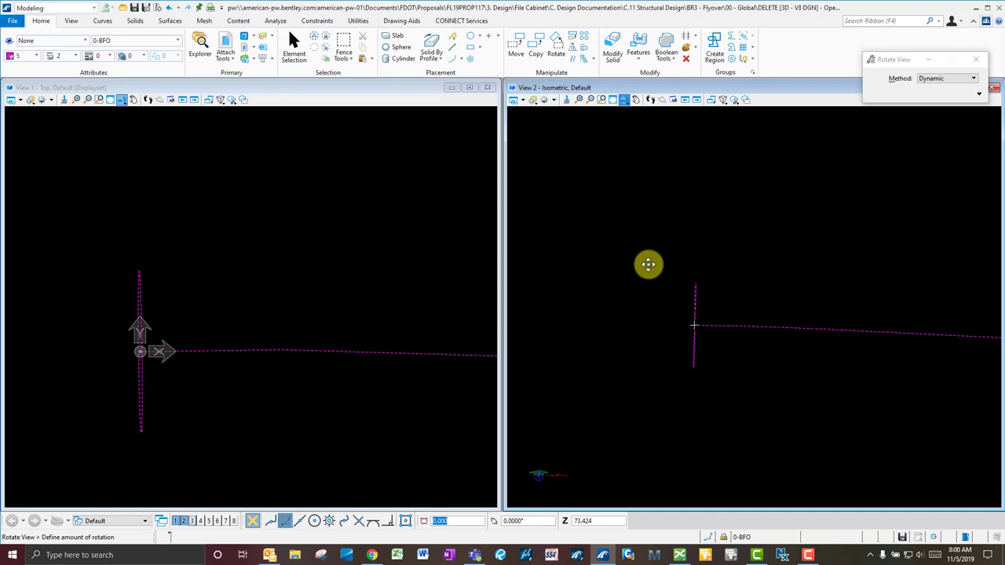
click(743, 309)
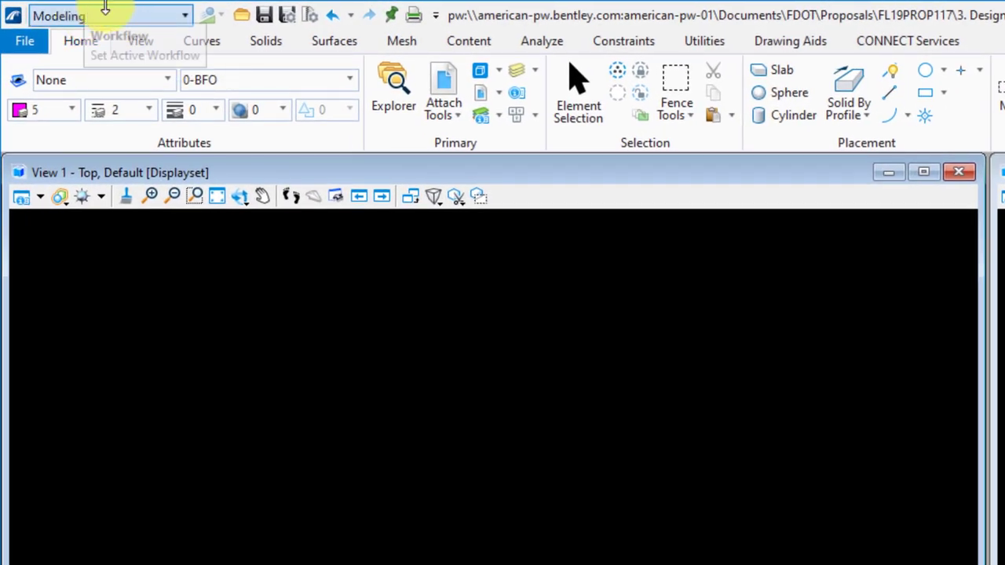
- Extrude the circular profile along the water line chain into a pipe solid with Extrude Along, using Normal alignment
click(275, 45)
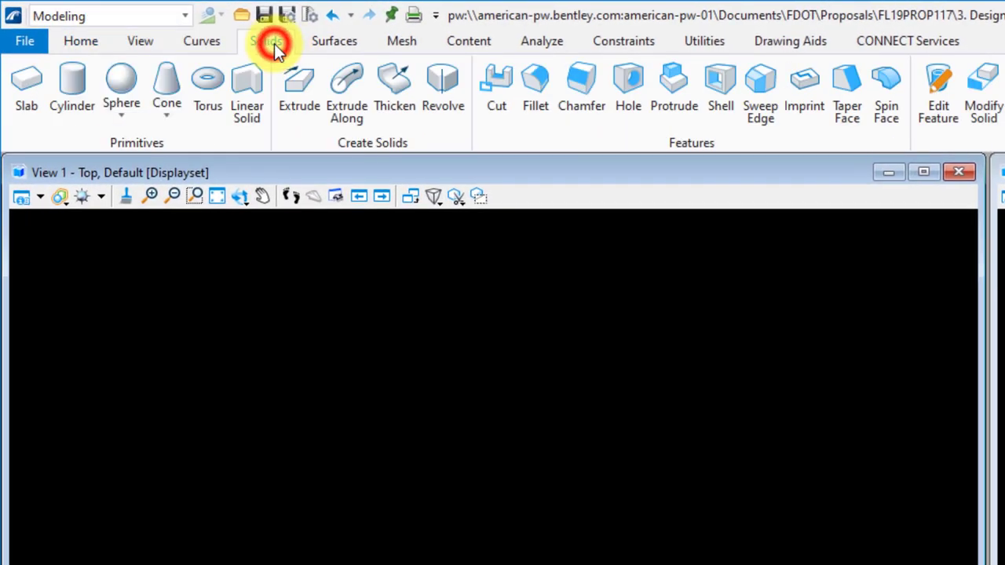
click(347, 110)
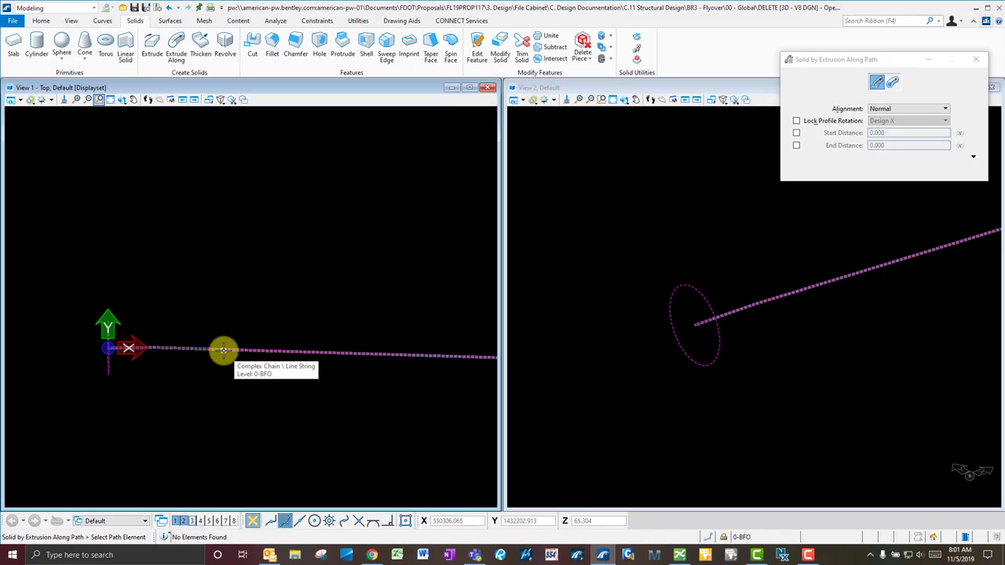
click(602, 1)
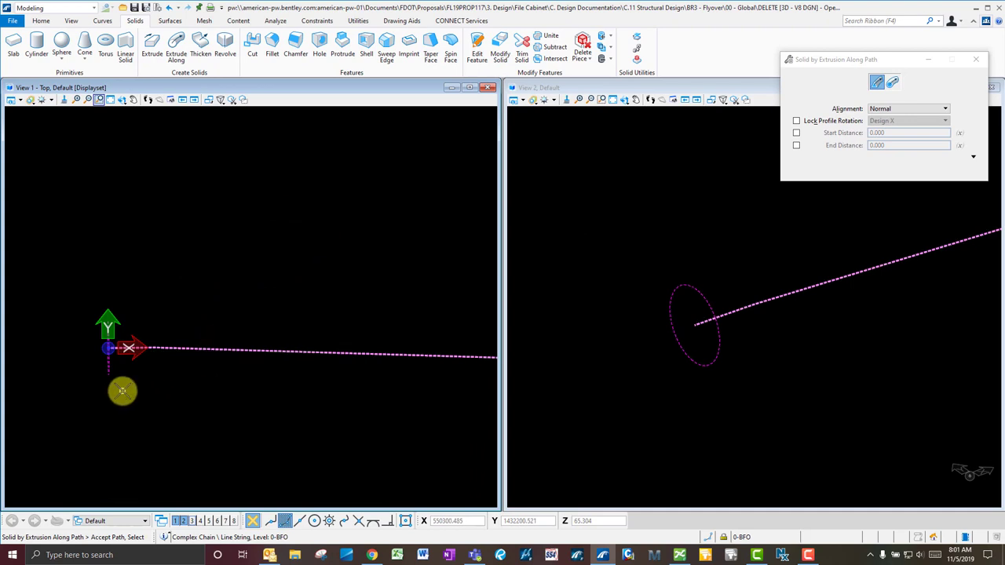
click(110, 372)
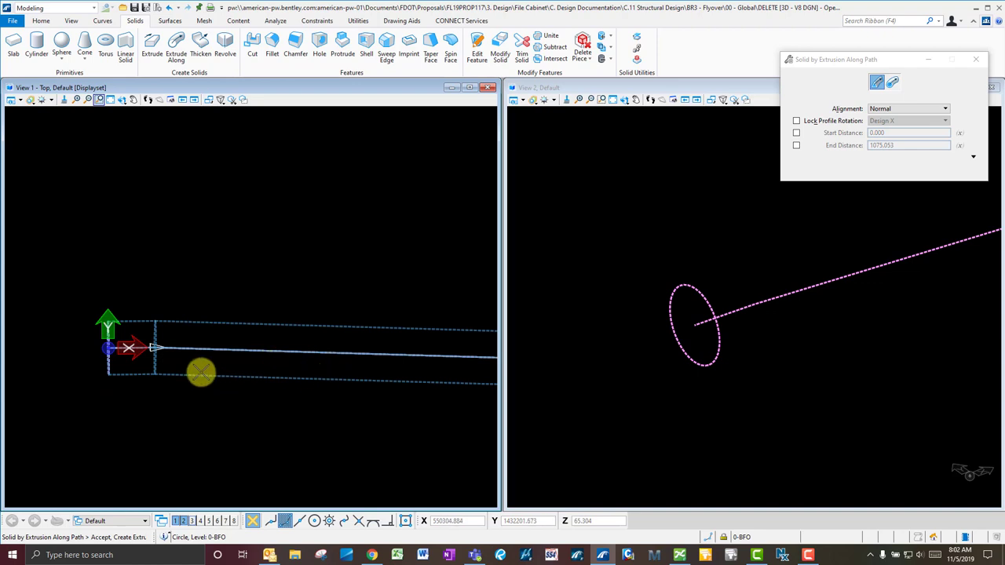
scroll(202, 374, down, 4)
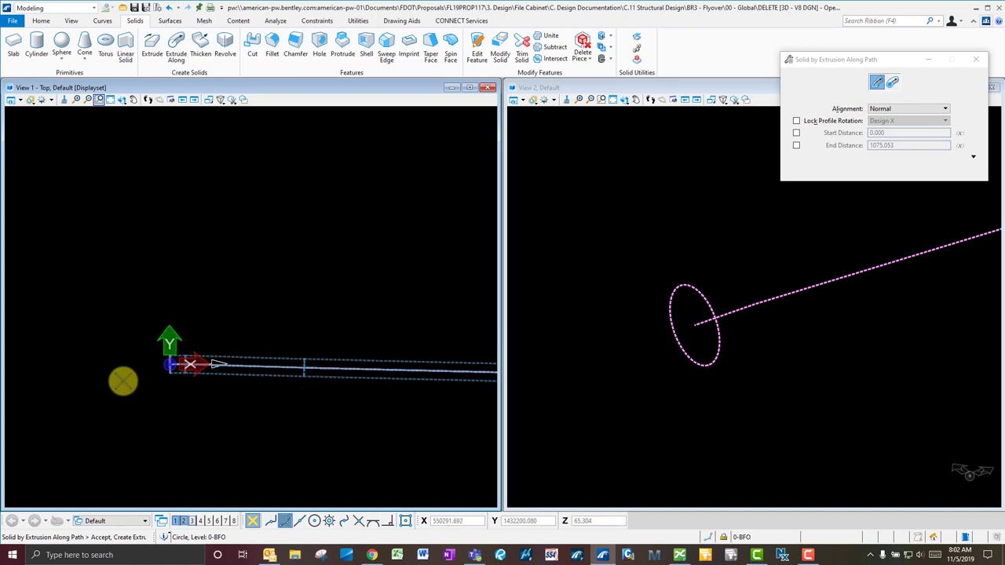
scroll(262, 384, up, 3)
click(220, 390)
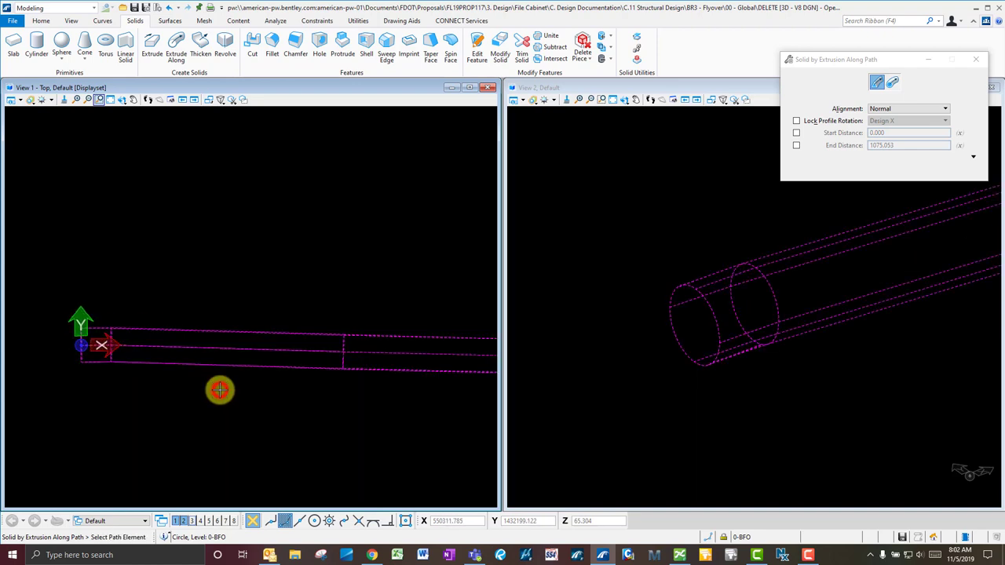
- Examine the extruded water pipe along its full length in View 1 and View 2
scroll(125, 408, down, 4)
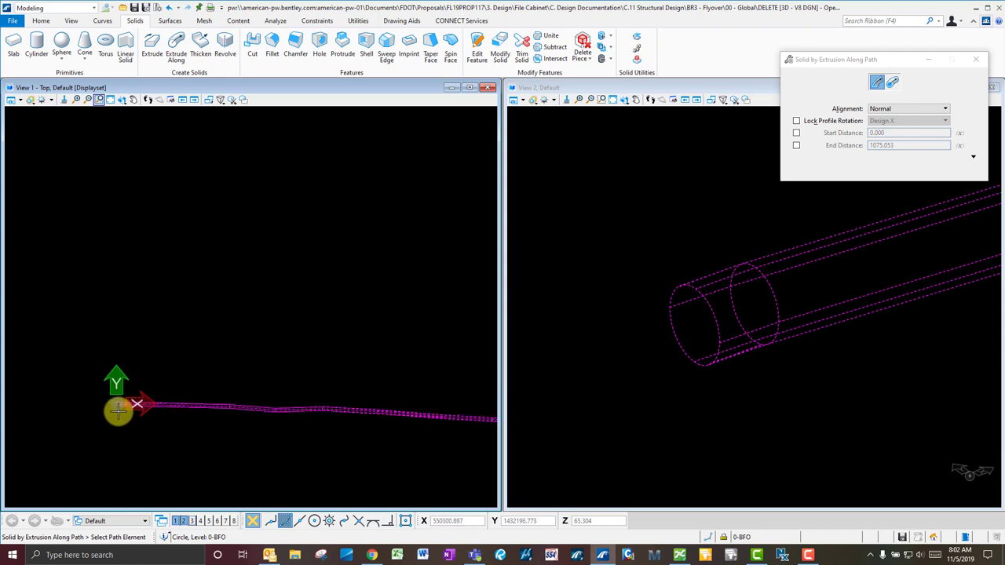
scroll(207, 446, down, 2)
scroll(272, 457, up, 2)
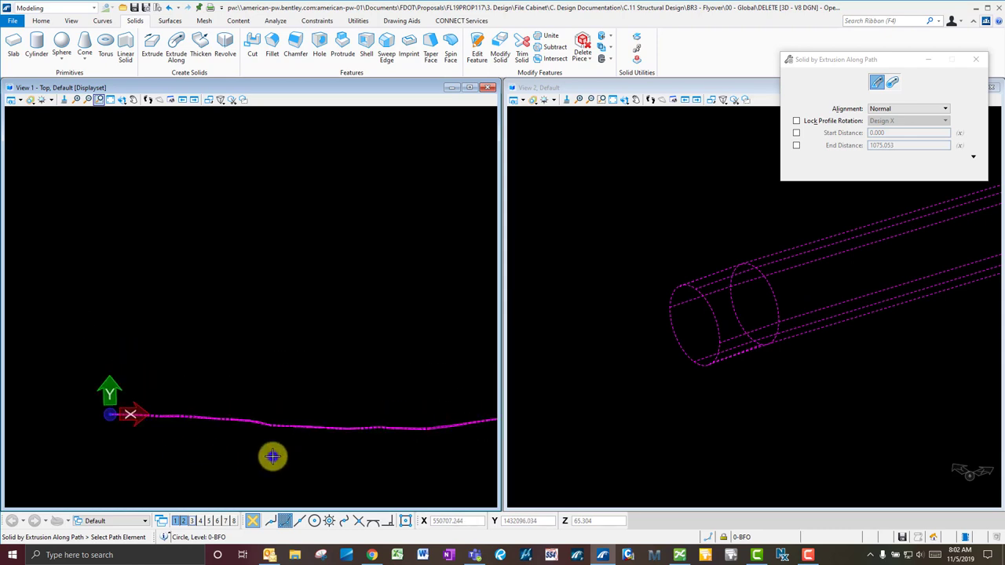
scroll(609, 383, down, 8)
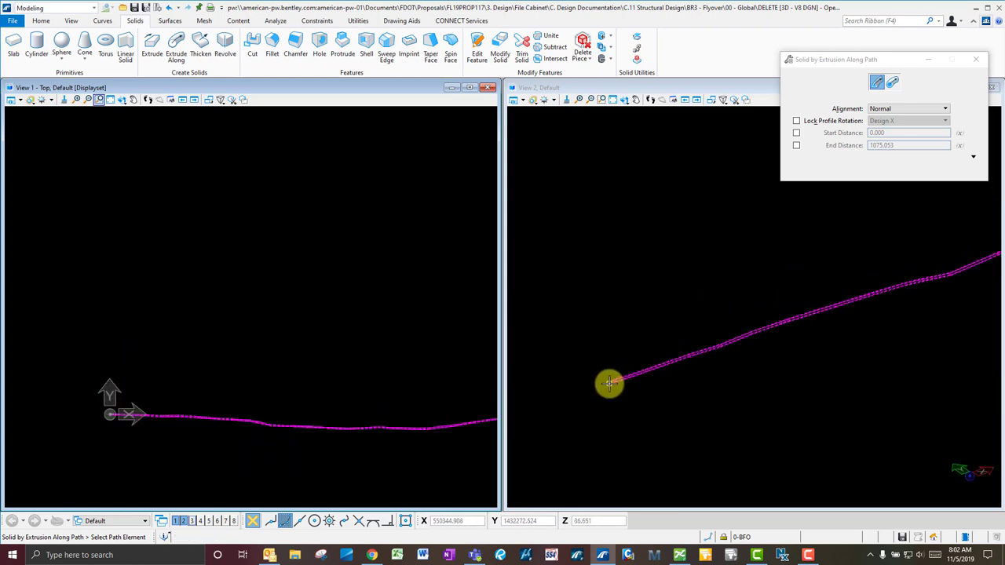
scroll(588, 401, down, 3)
scroll(795, 330, up, 3)
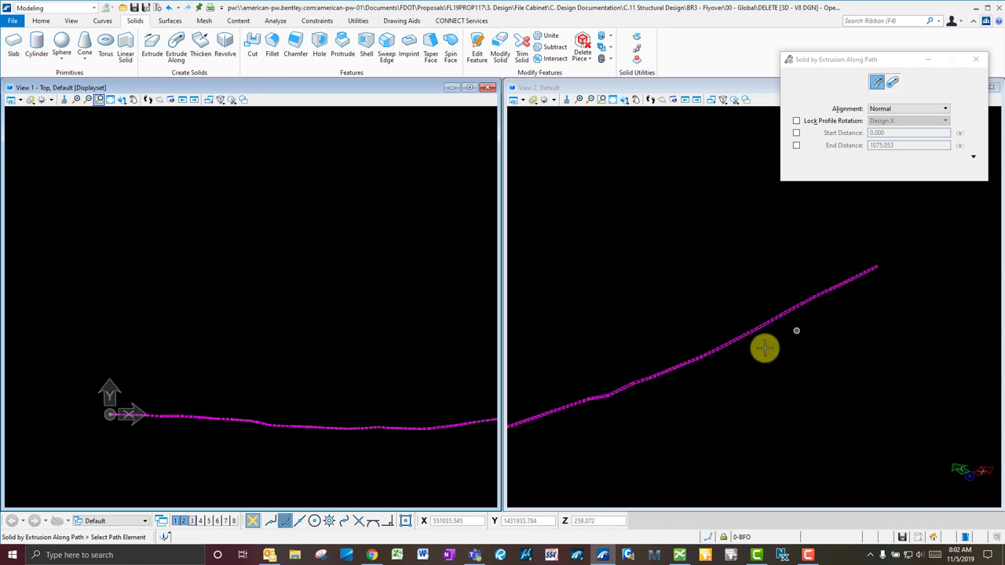
- Inspect the shaded water pipe in View 3 by rotating dynamically about its western end, ending with View 3 closed and the extrusion command exited
click(193, 521)
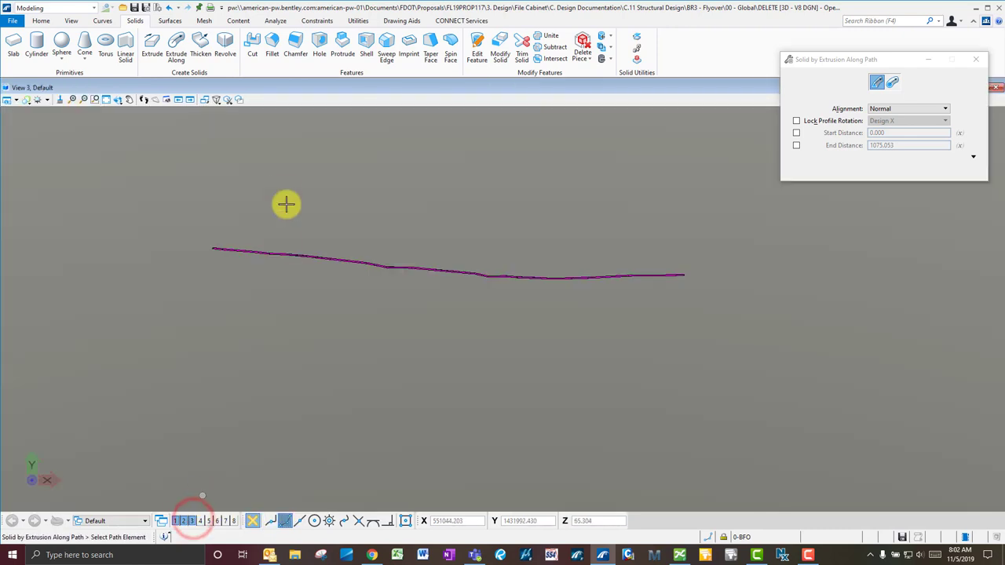
click(116, 103)
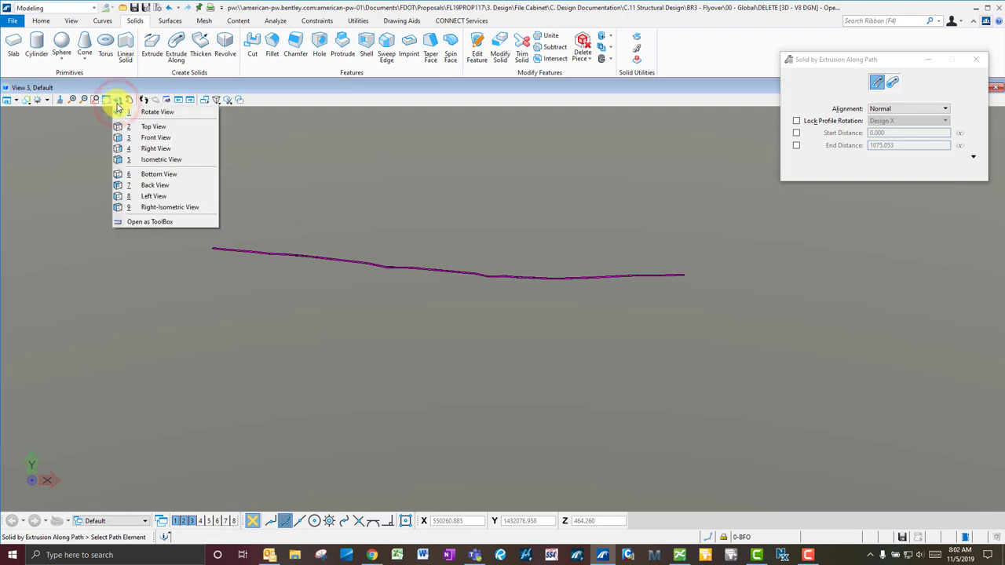
click(156, 112)
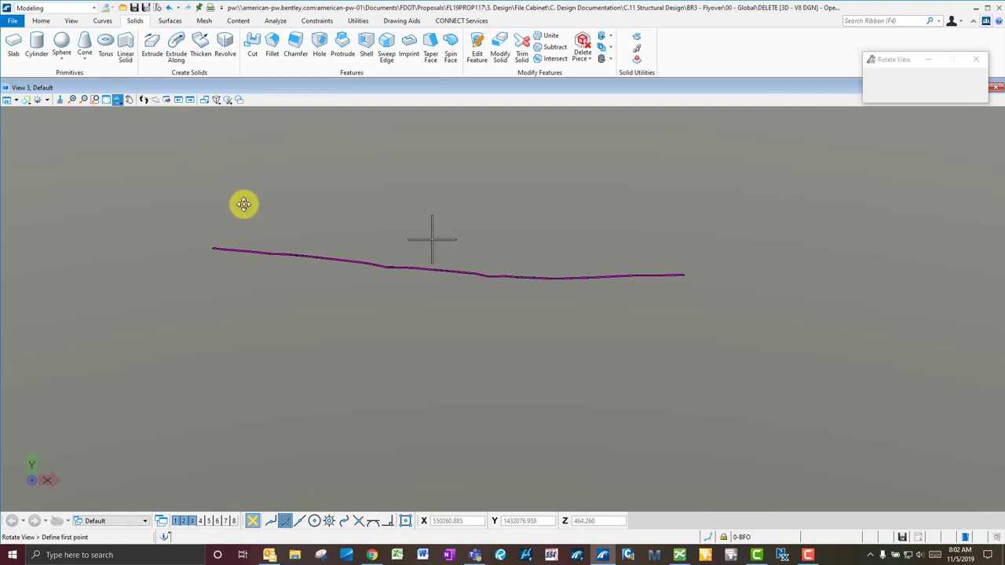
click(431, 236)
click(231, 256)
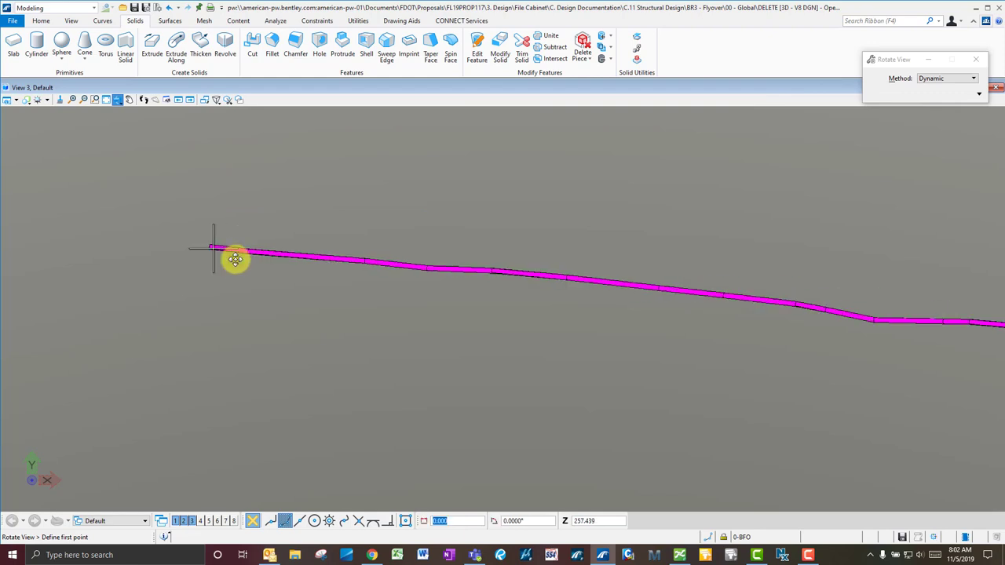
click(207, 295)
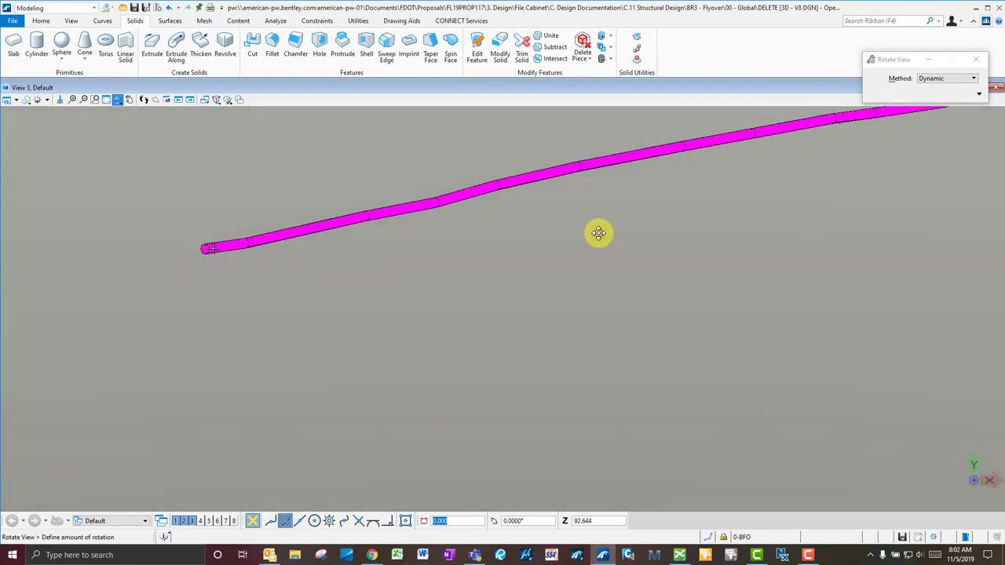
click(378, 294)
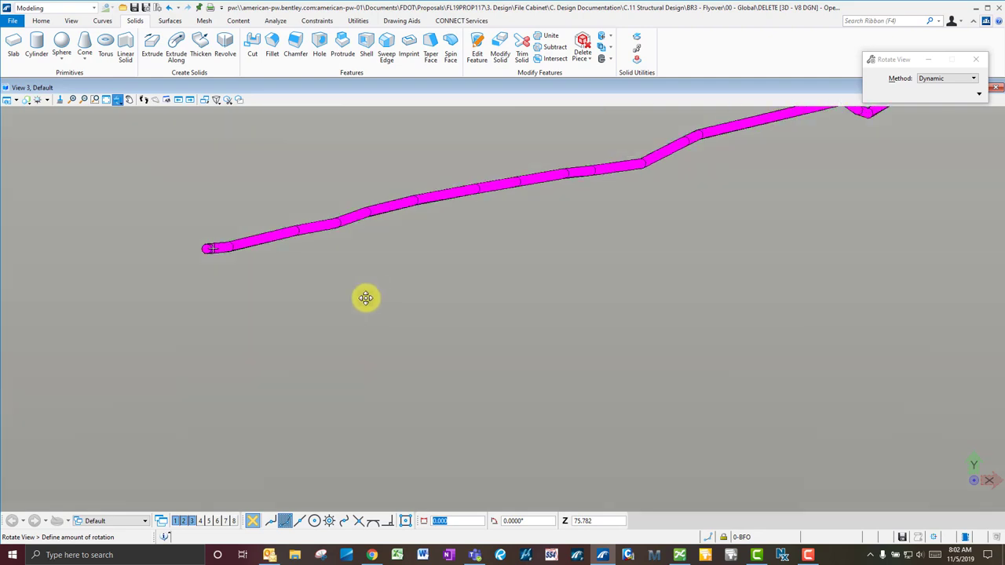
click(240, 335)
right_click(241, 333)
shift+middle_drag(242, 332, 213, 343)
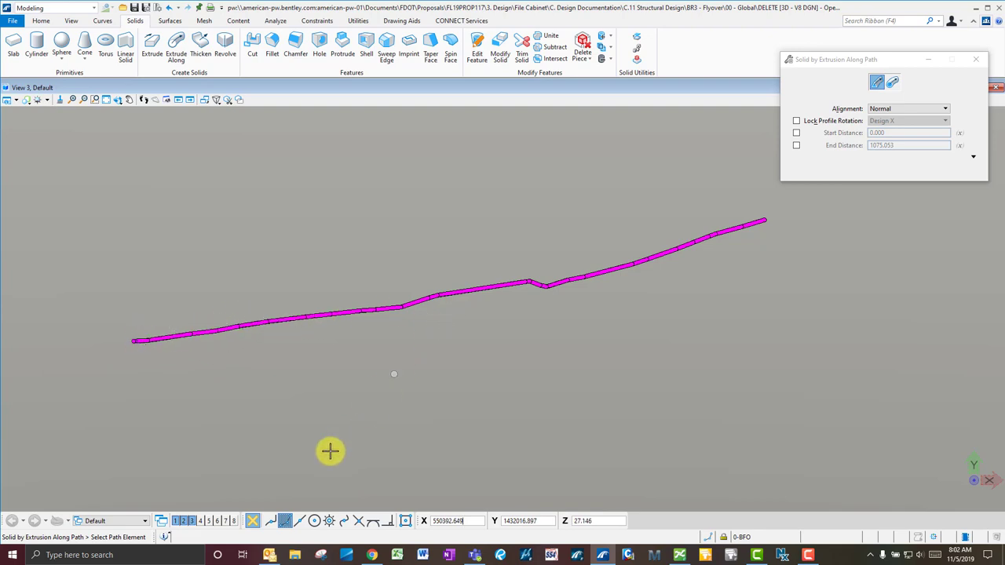
click(230, 410)
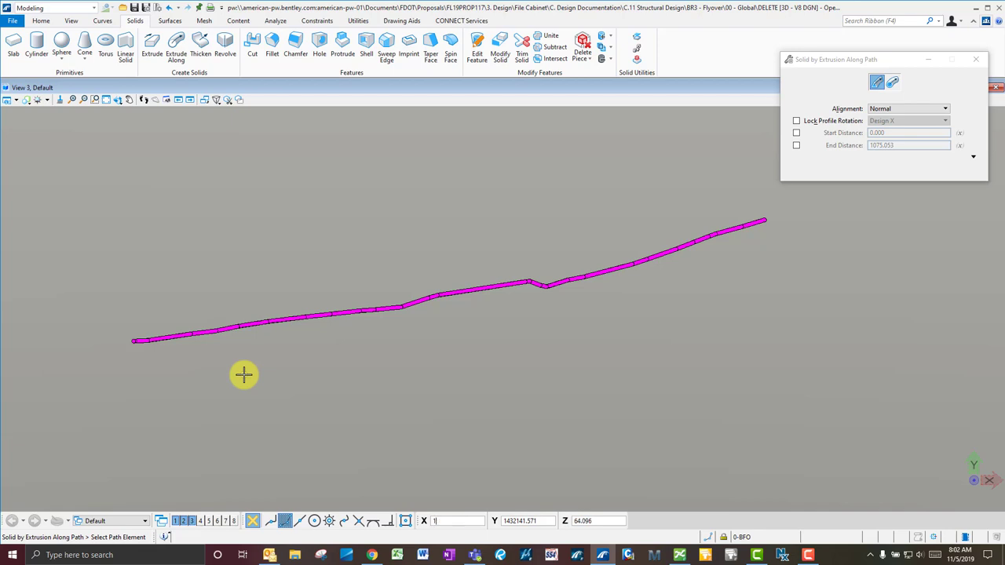
key(Escape)
click(193, 523)
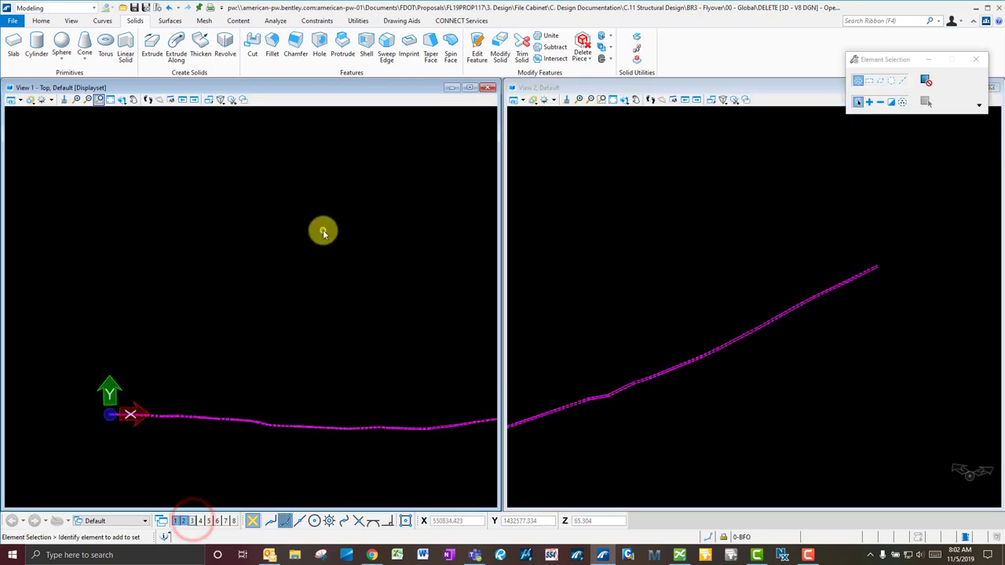
- Turn on the display of the SURVRD03.dgn reference and move the References dialog out of the way
scroll(153, 239, down, 1)
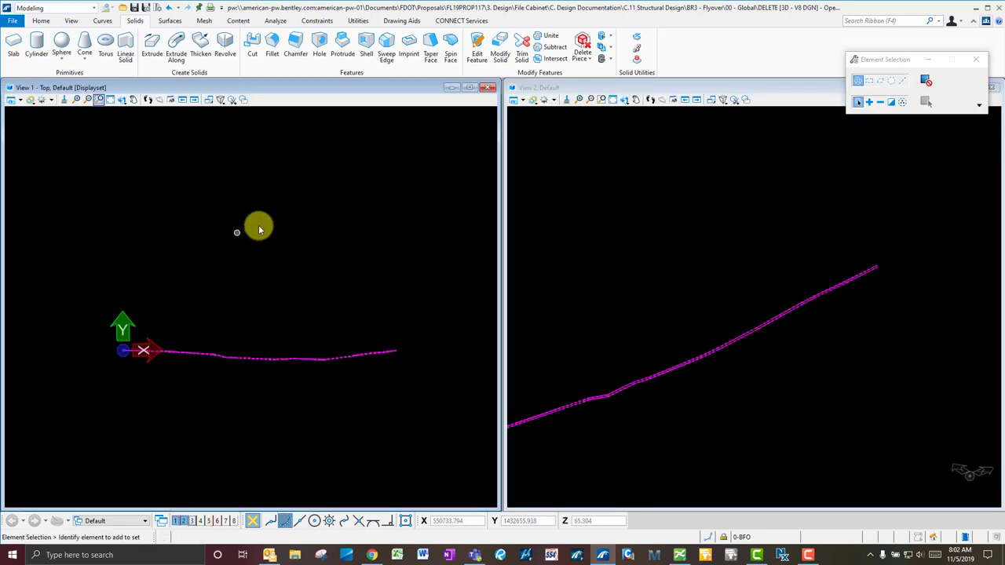
drag(1004, 186, 308, 180)
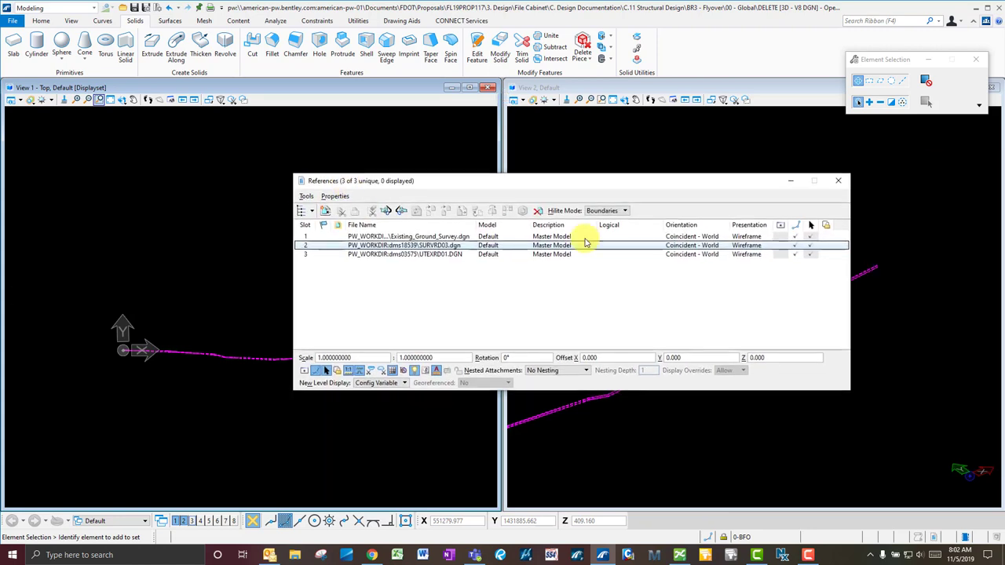
click(777, 246)
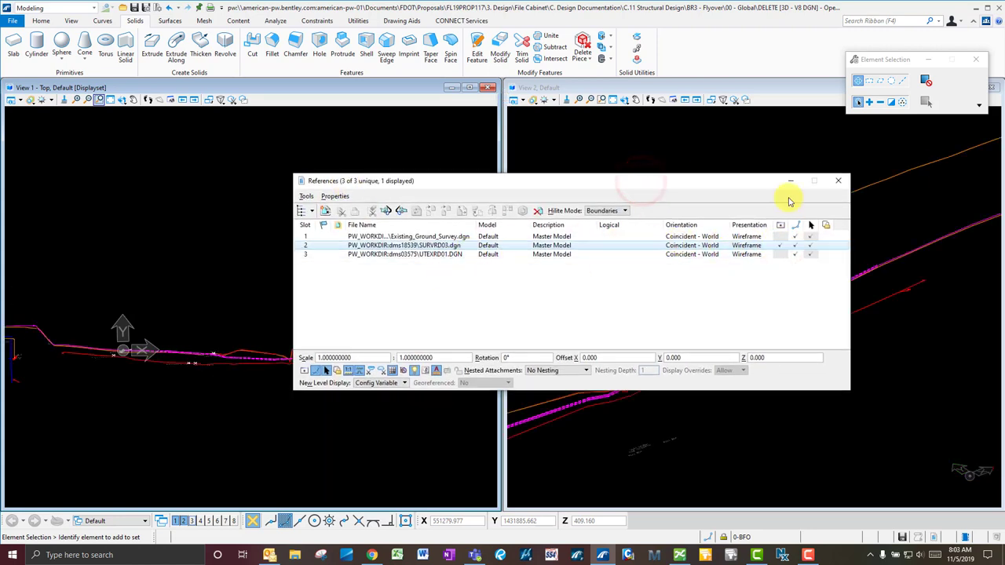
double_click(652, 180)
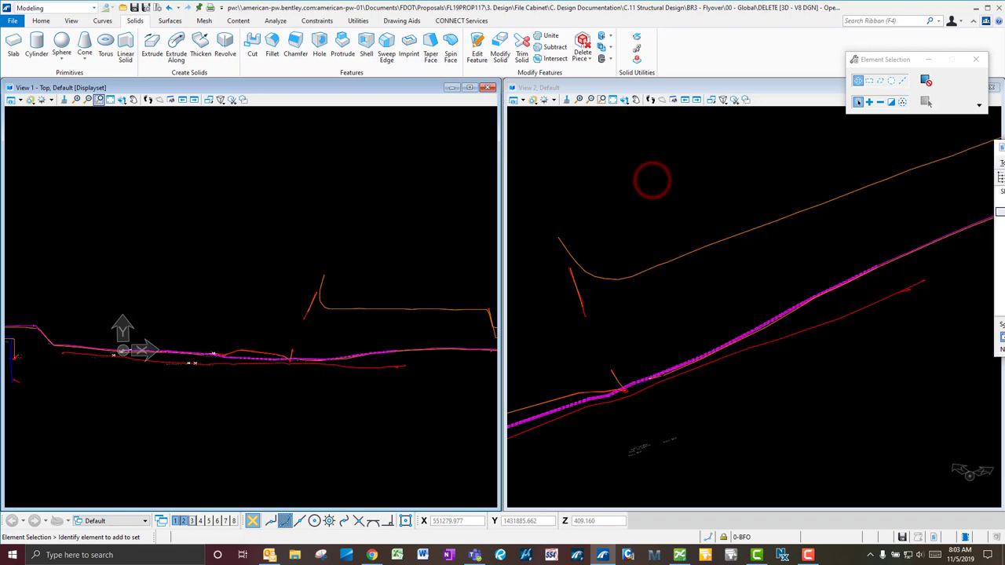
click(269, 242)
- Examine the test hole labels TH1-28 and TH1-31 along the water pipe in View 1 for pipe size, material and cover
scroll(92, 343, up, 3)
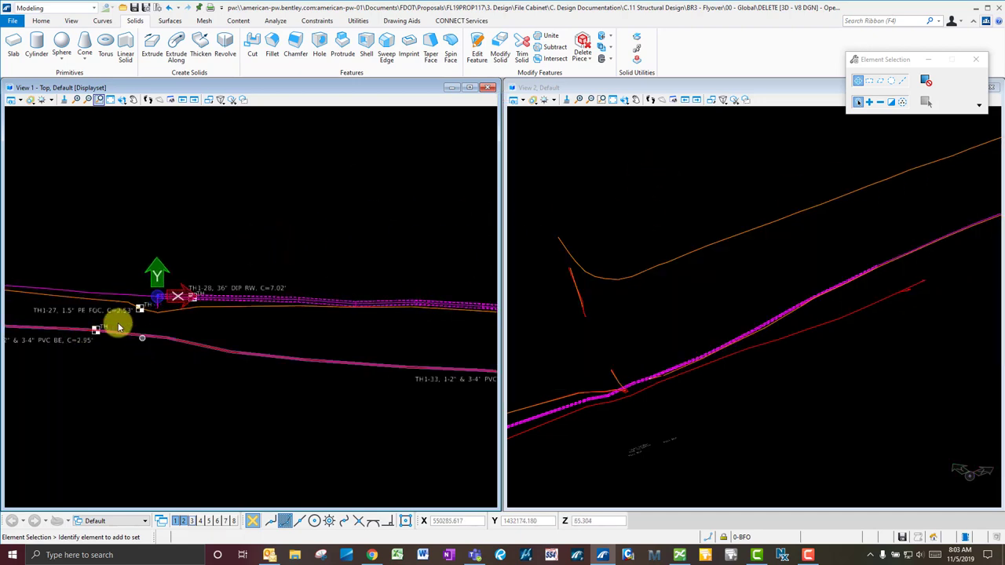
scroll(157, 341, up, 2)
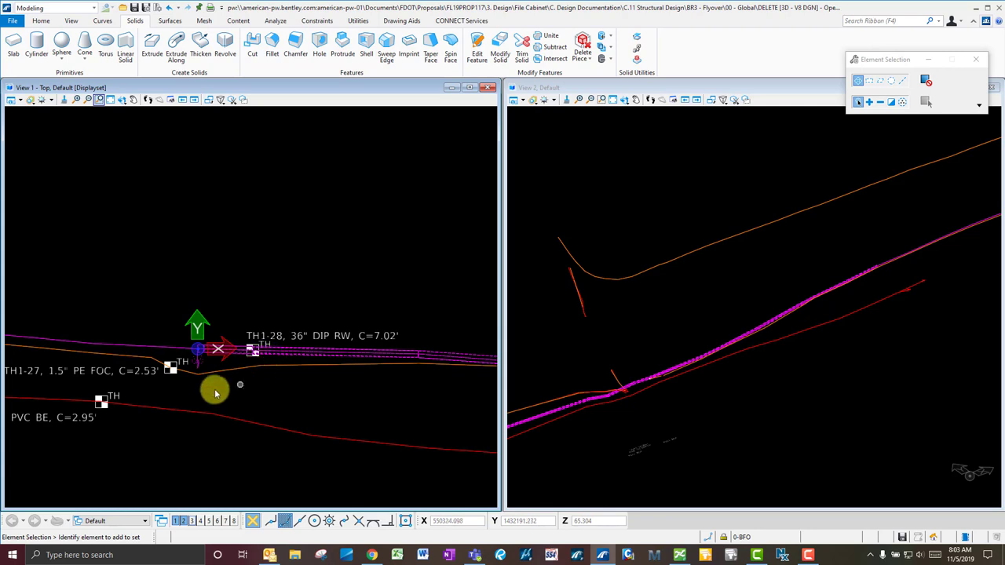
scroll(224, 392, up, 2)
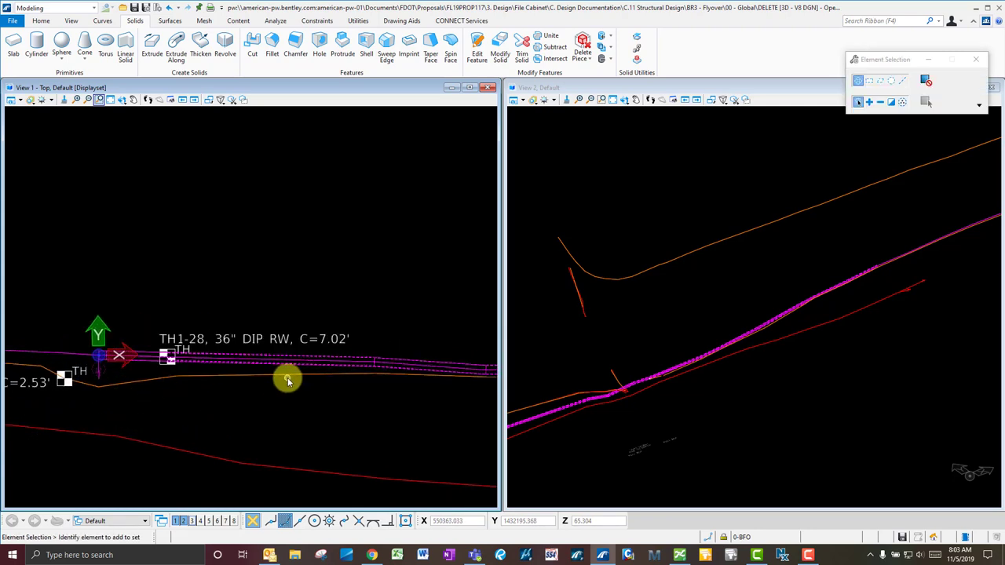
middle_drag(241, 404, 284, 426)
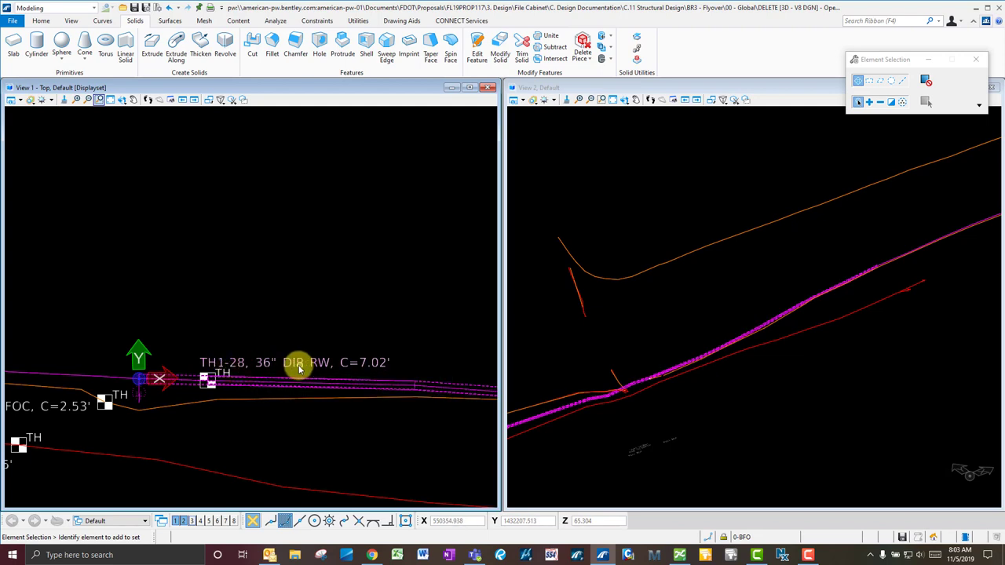
middle_drag(366, 367, 222, 362)
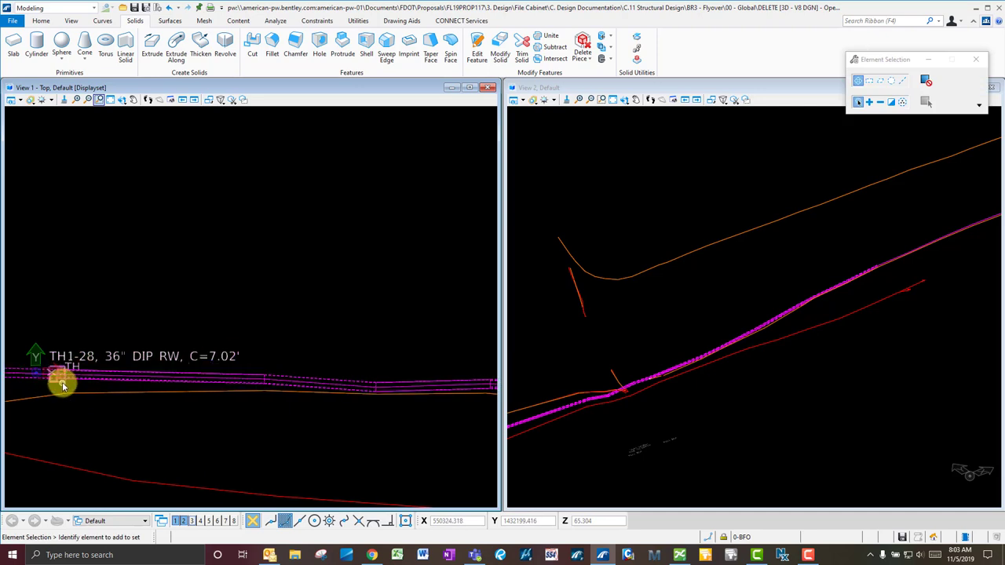
scroll(62, 382, down, 1)
scroll(62, 381, down, 1)
scroll(135, 390, down, 1)
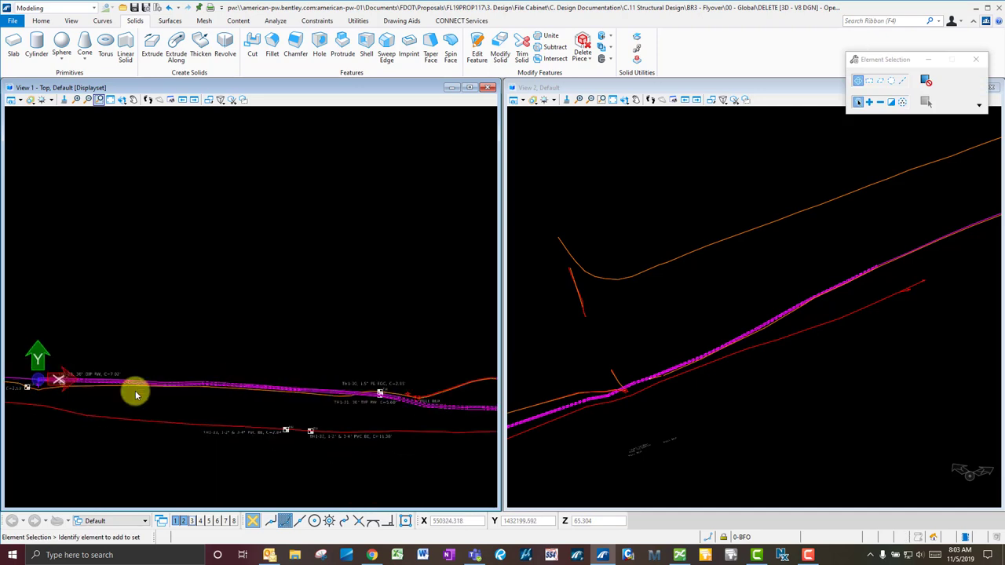
middle_drag(404, 410, 259, 412)
right_click(212, 408)
scroll(212, 409, down, 3)
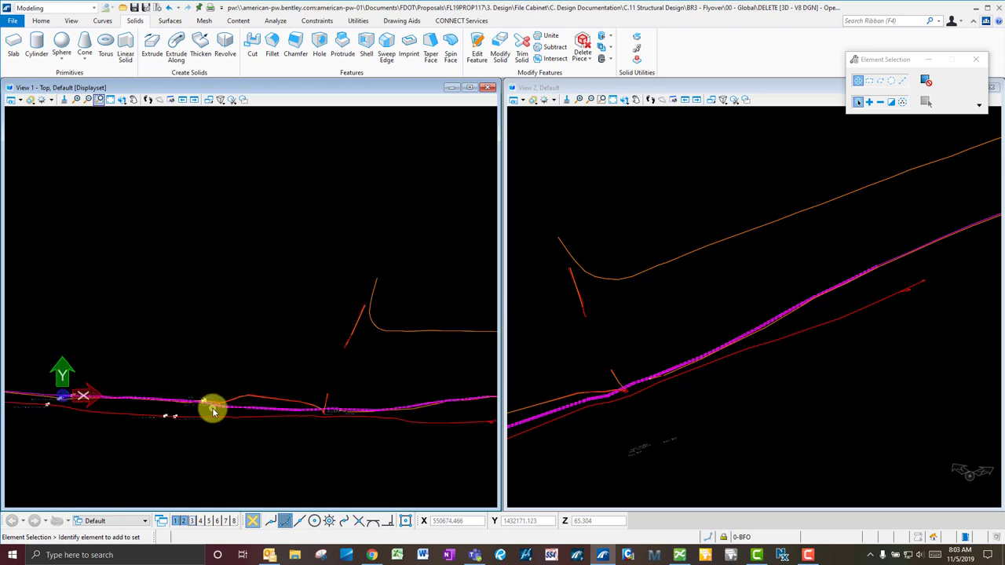
scroll(212, 408, up, 4)
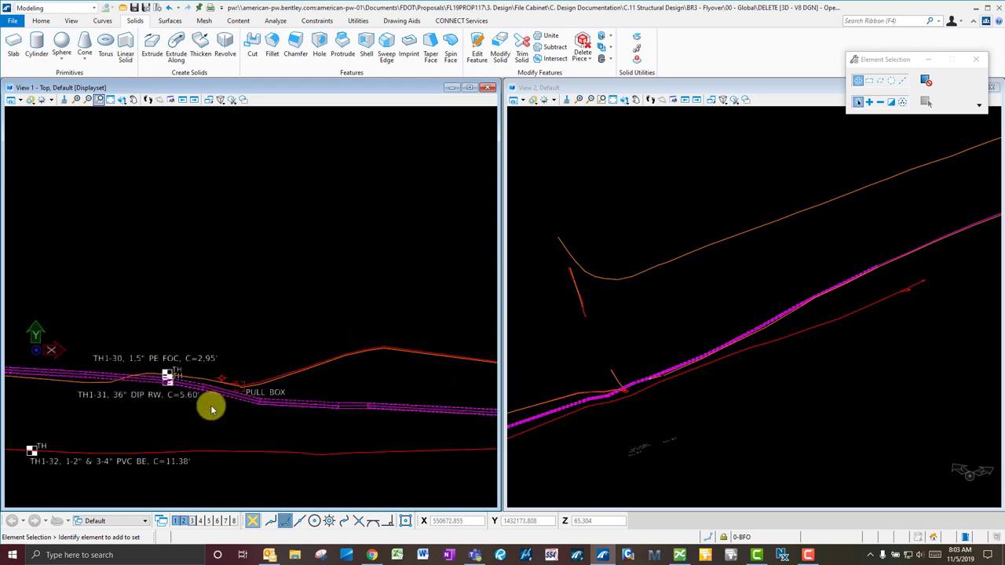
middle_drag(168, 406, 251, 409)
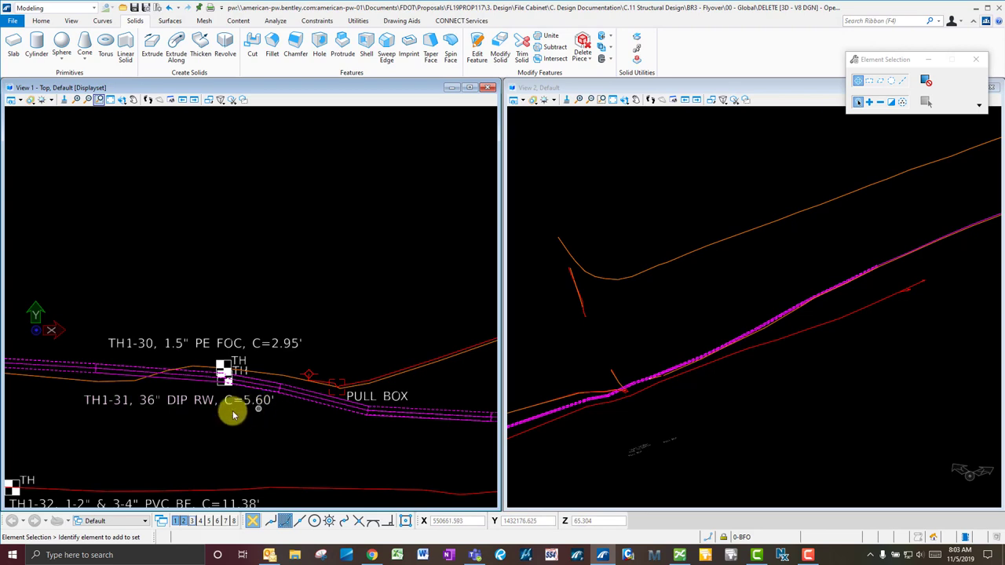
scroll(216, 401, down, 2)
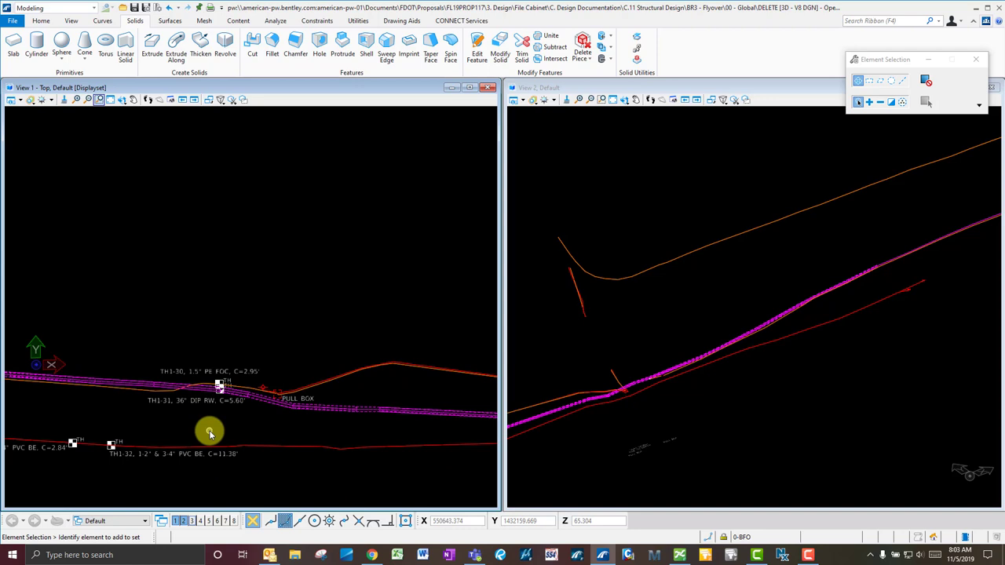
- Turn off the display of the SURVRD03.dgn reference again so that only the water pipe is shown
click(609, 330)
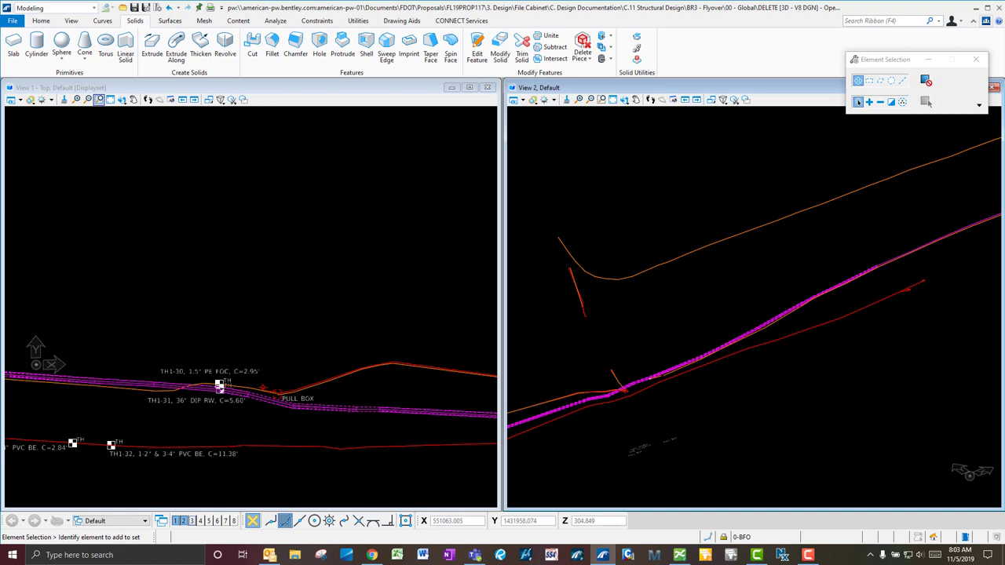
click(595, 157)
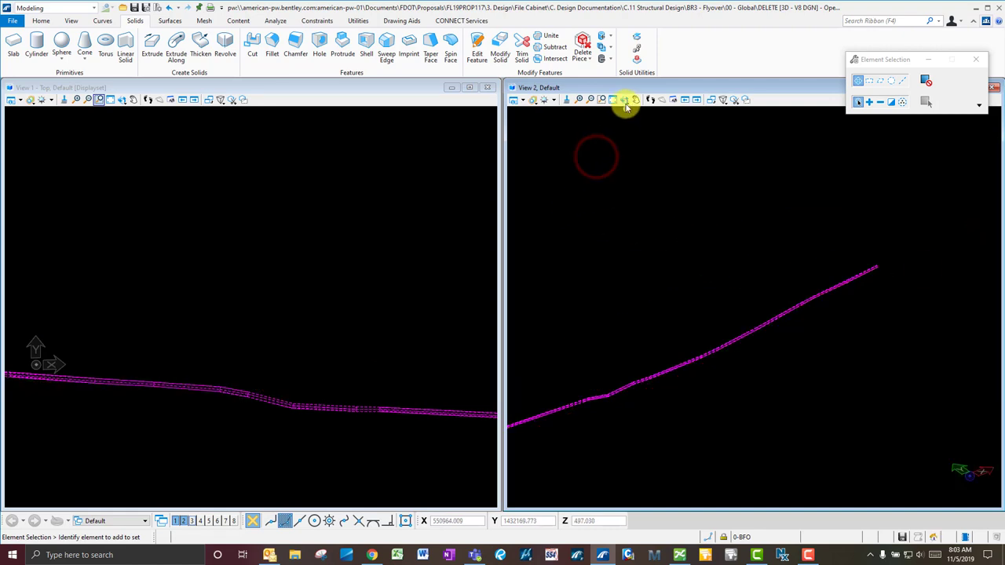
- Set View 2 to the front orientation and move the water pipe down by 5.6 in Y, with X and Z at 0
click(626, 102)
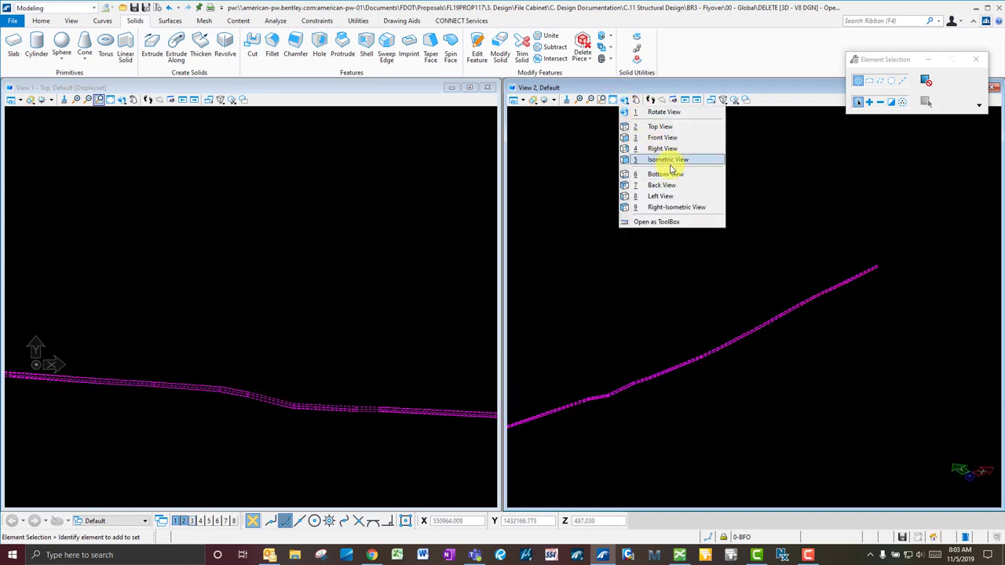
click(667, 138)
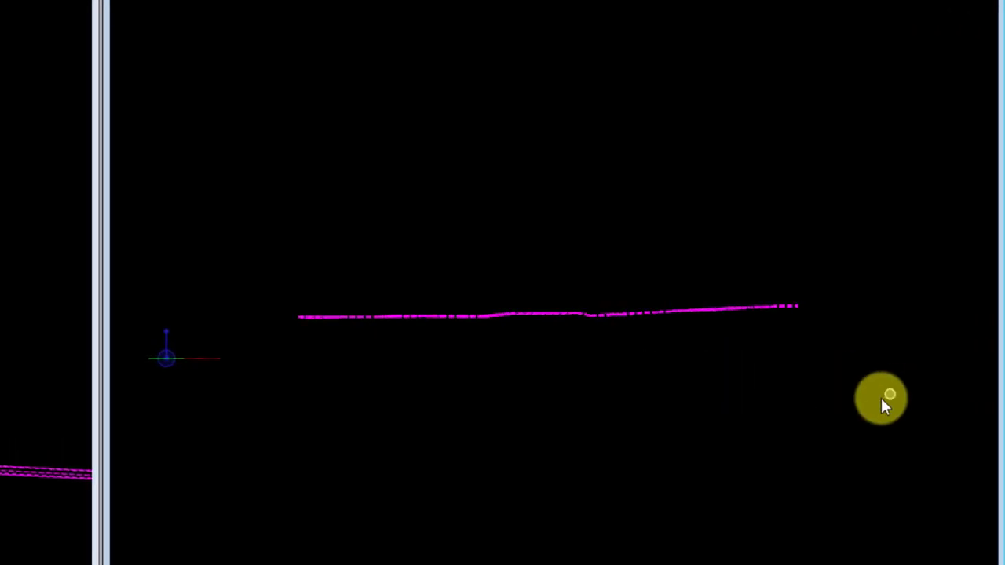
click(720, 306)
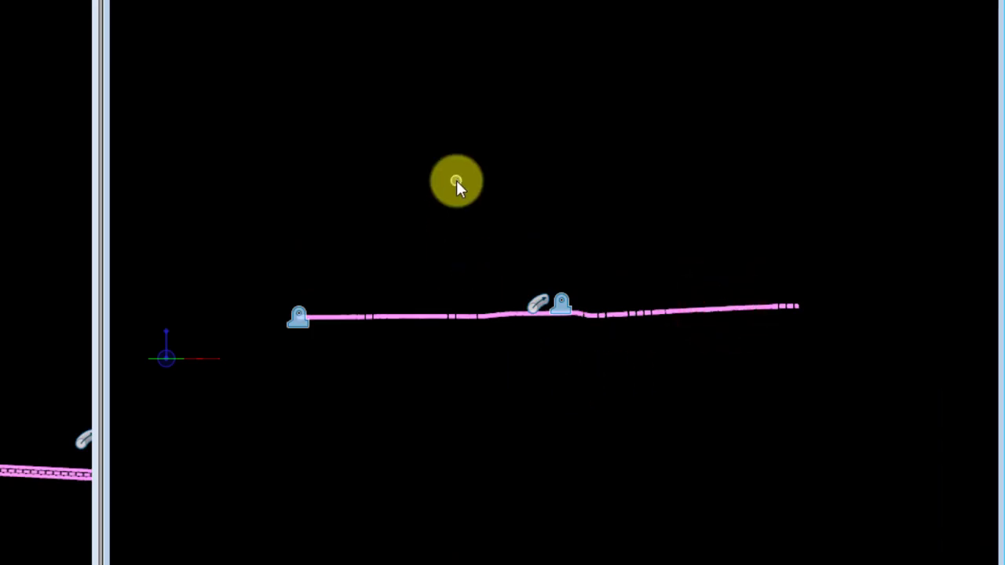
key(space)
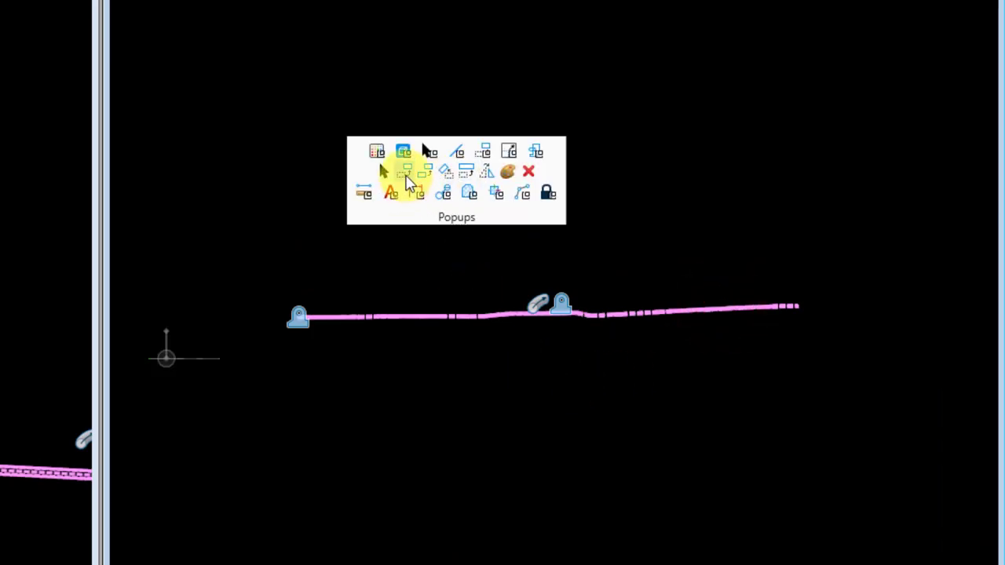
click(406, 178)
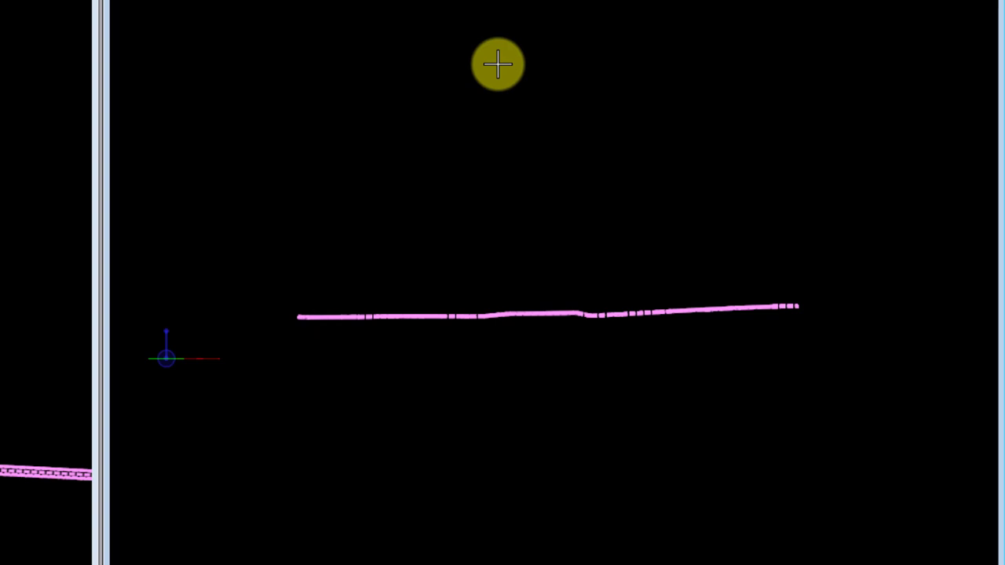
click(497, 64)
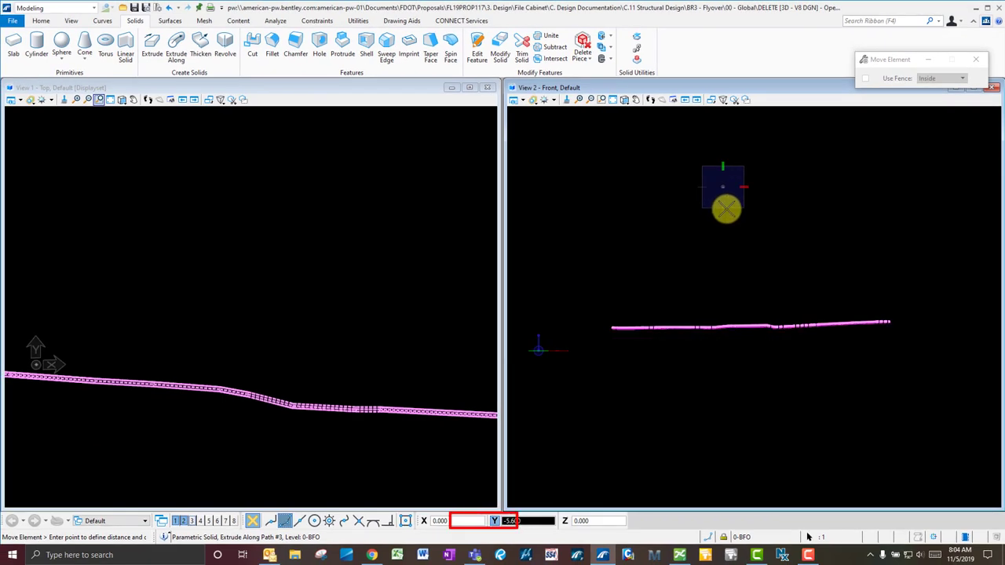
key(Escape)
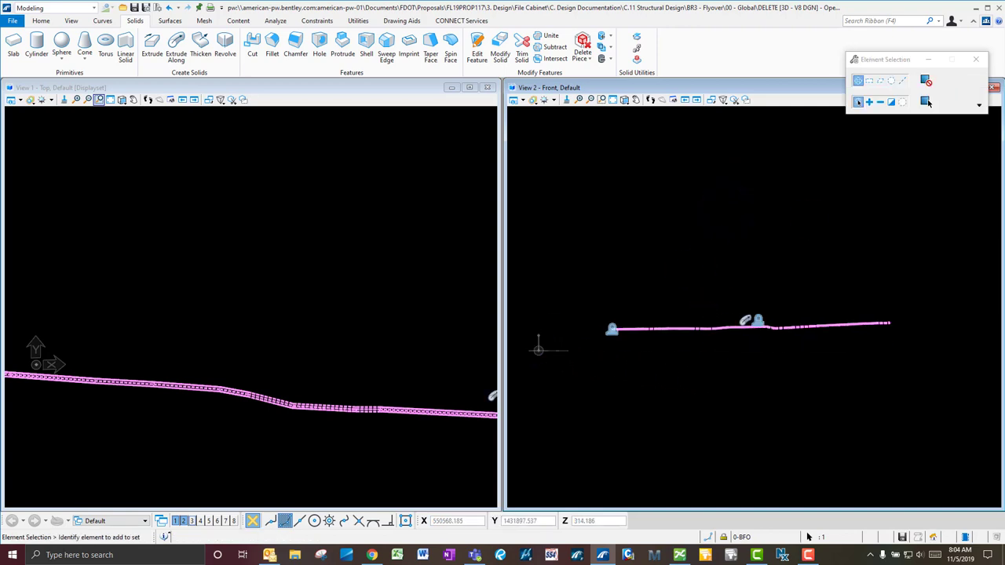
click(821, 218)
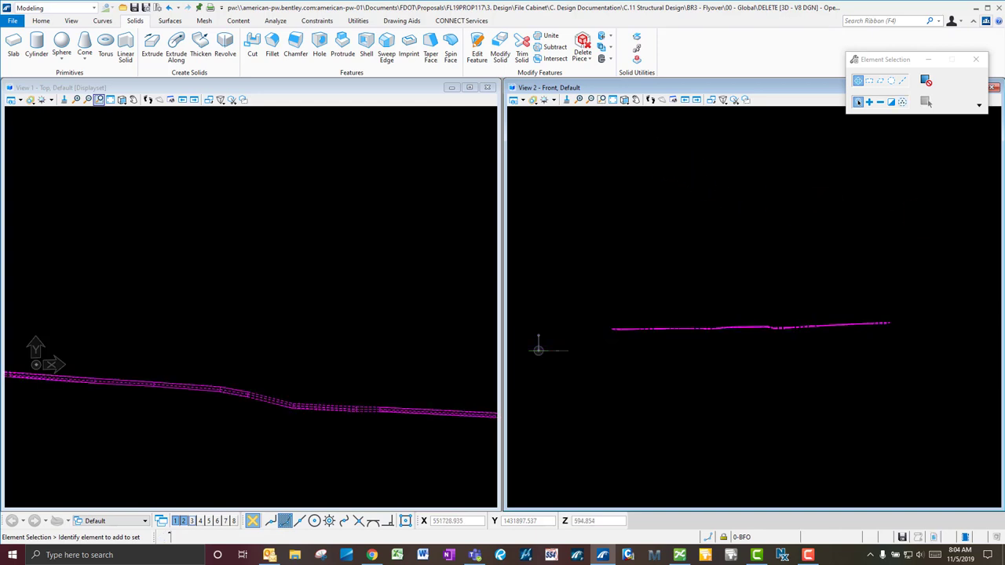
- Check the water pipe against the TH1-31 test hole label in View 1 with the test hole reference displayed temporarily
click(814, 305)
click(277, 248)
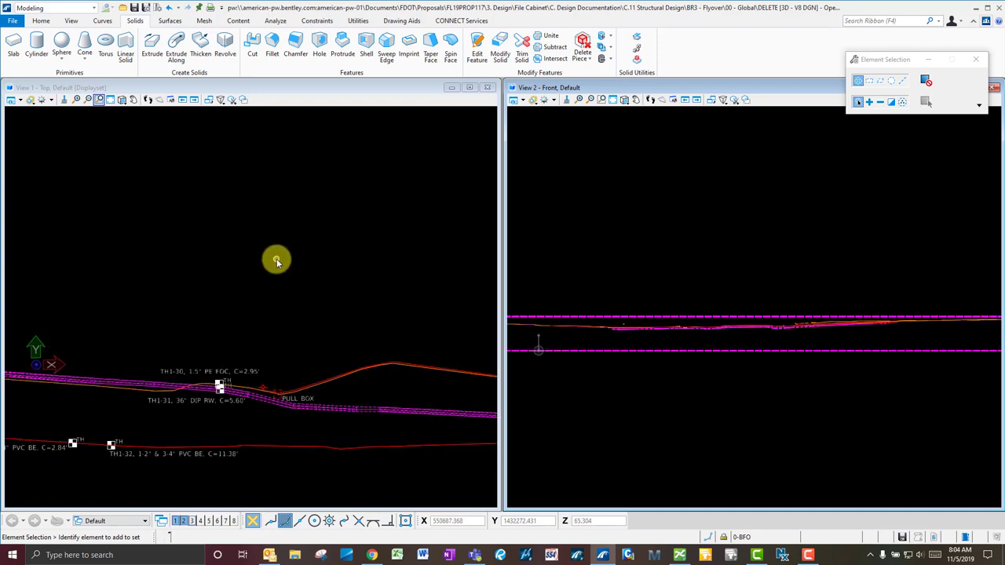
click(243, 380)
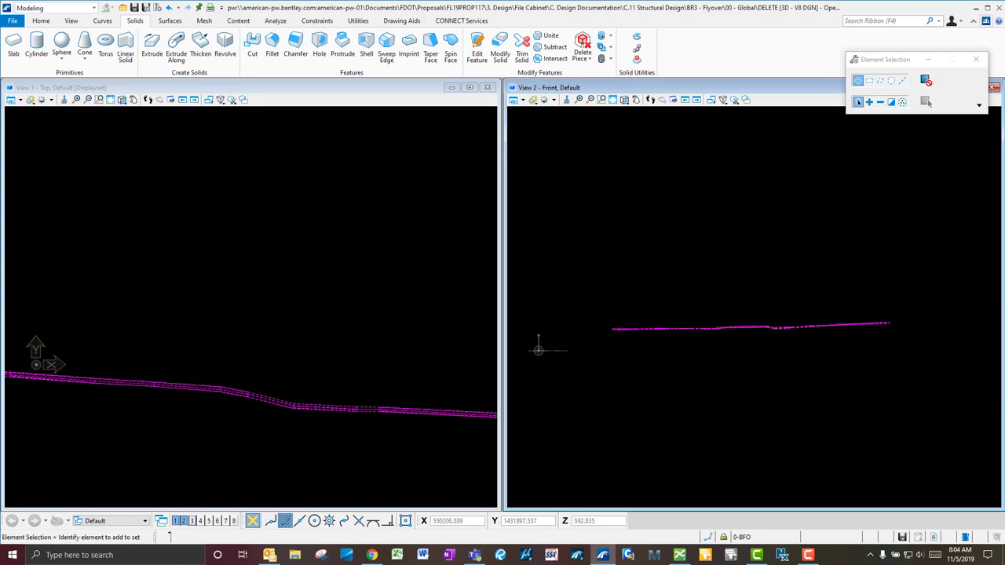
- Inspect the lowered water pipe beneath the terrain surface in View 3 by rotating dynamically, and close View 3 again
click(191, 522)
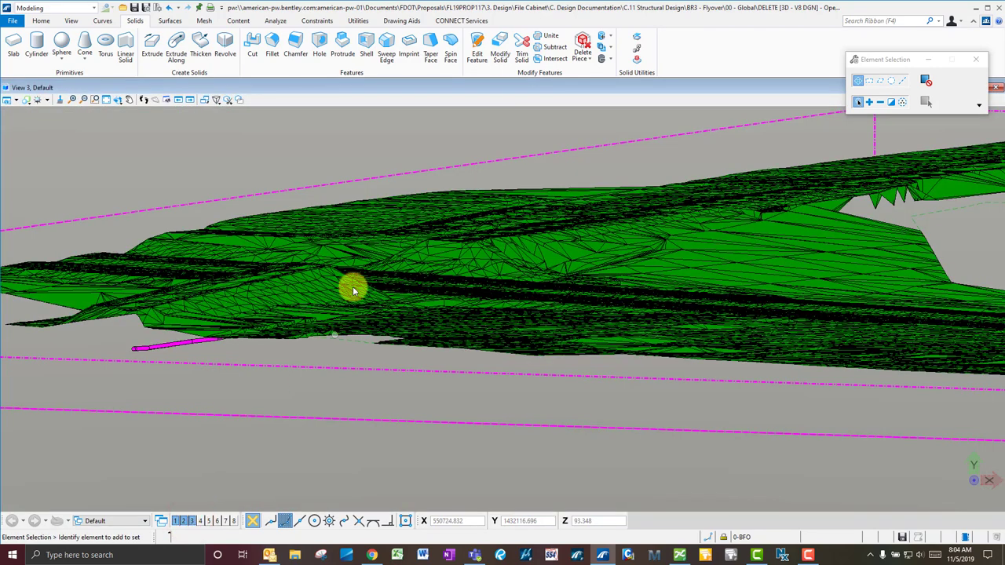
click(117, 99)
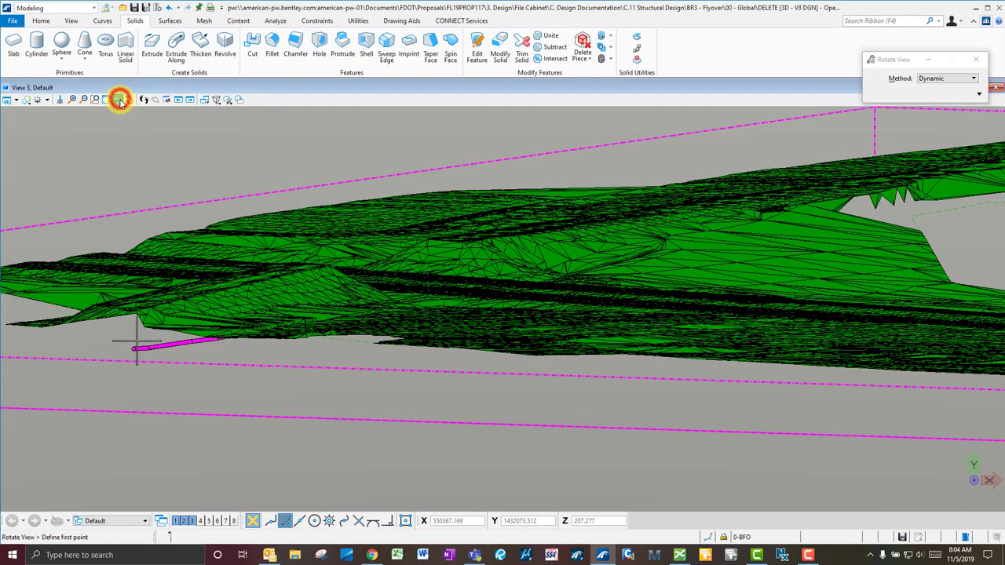
click(297, 323)
click(247, 397)
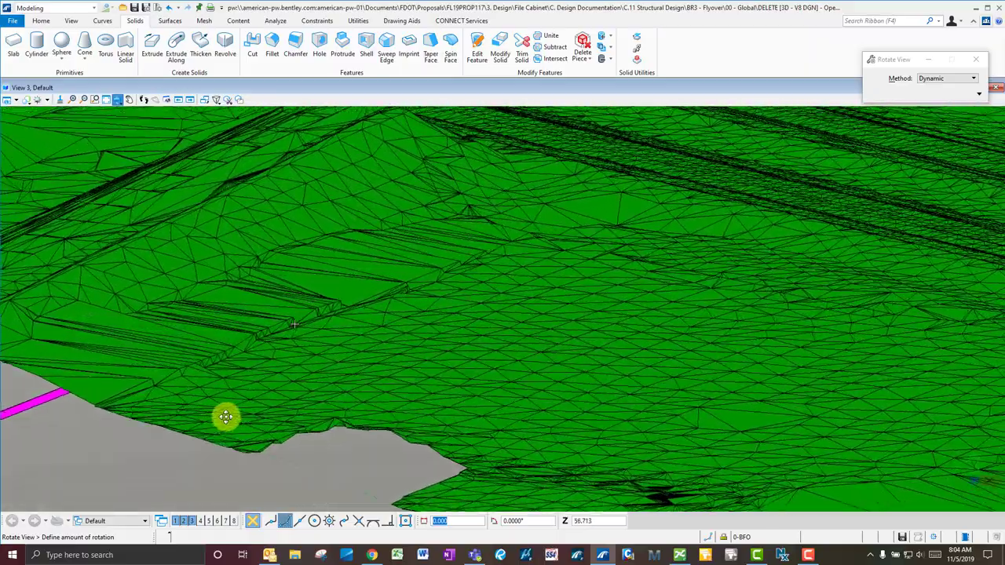
click(226, 416)
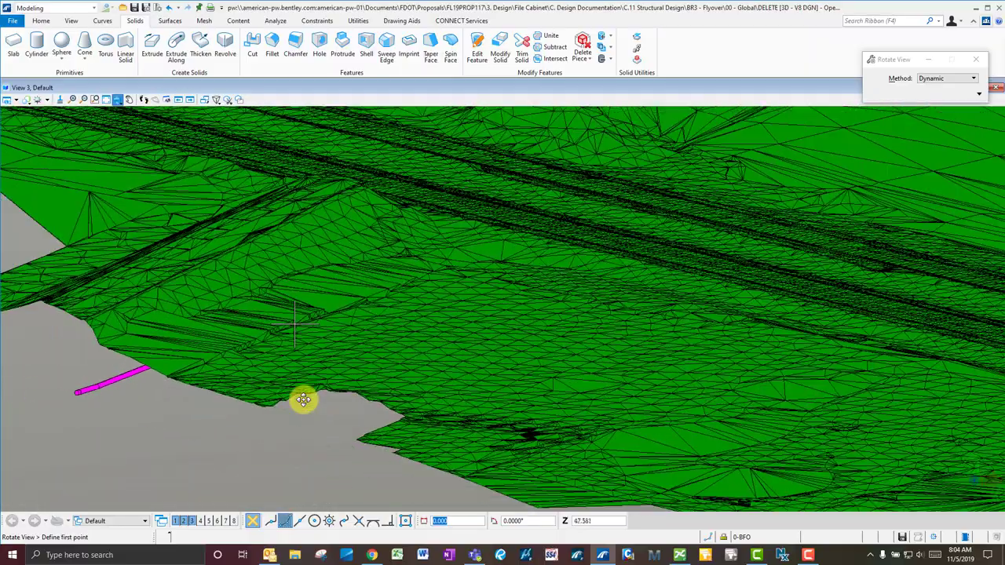
right_click(304, 399)
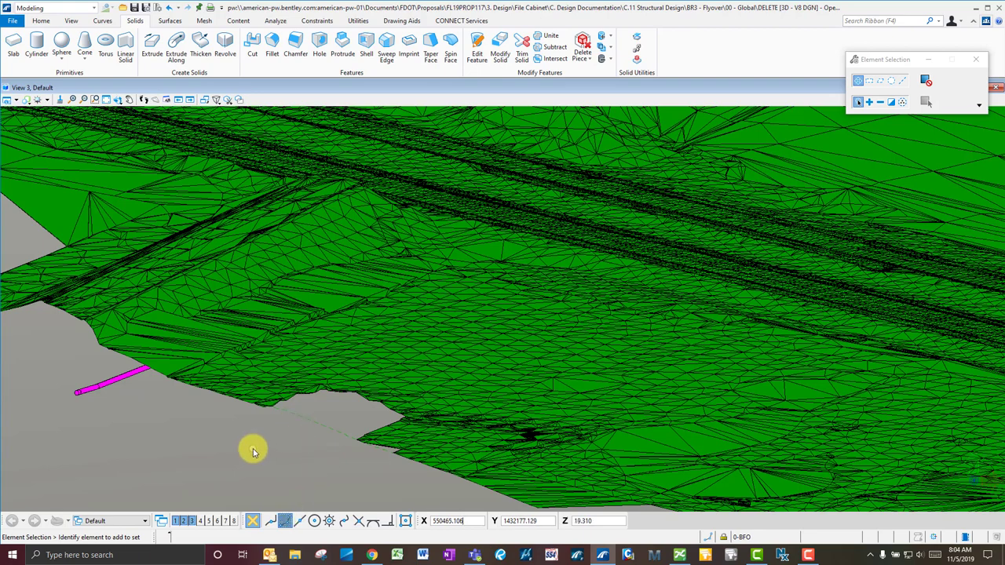
click(193, 521)
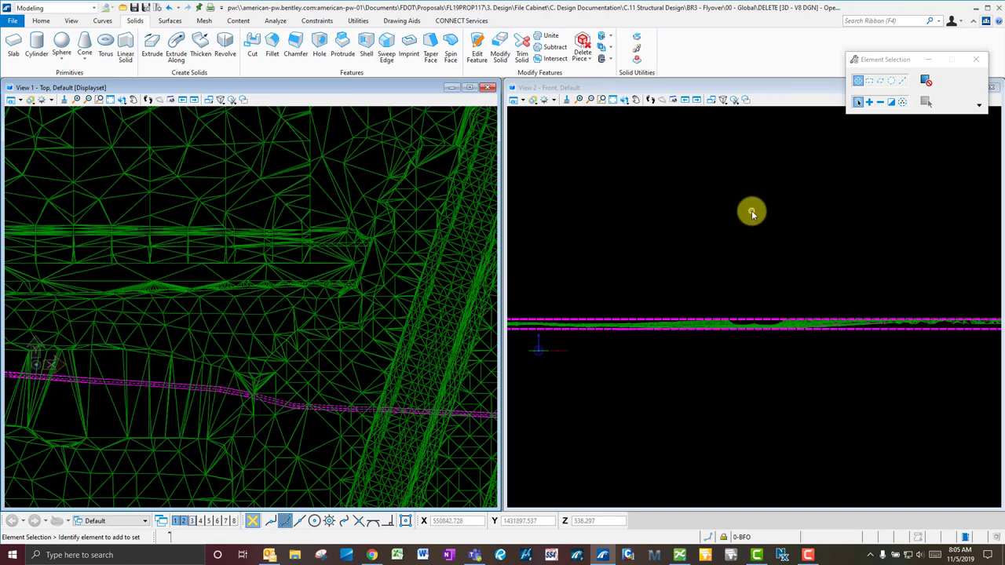
- Return View 2 to the isometric orientation and display the UTEXRD01.DGN utilities reference instead of the terrain
click(625, 100)
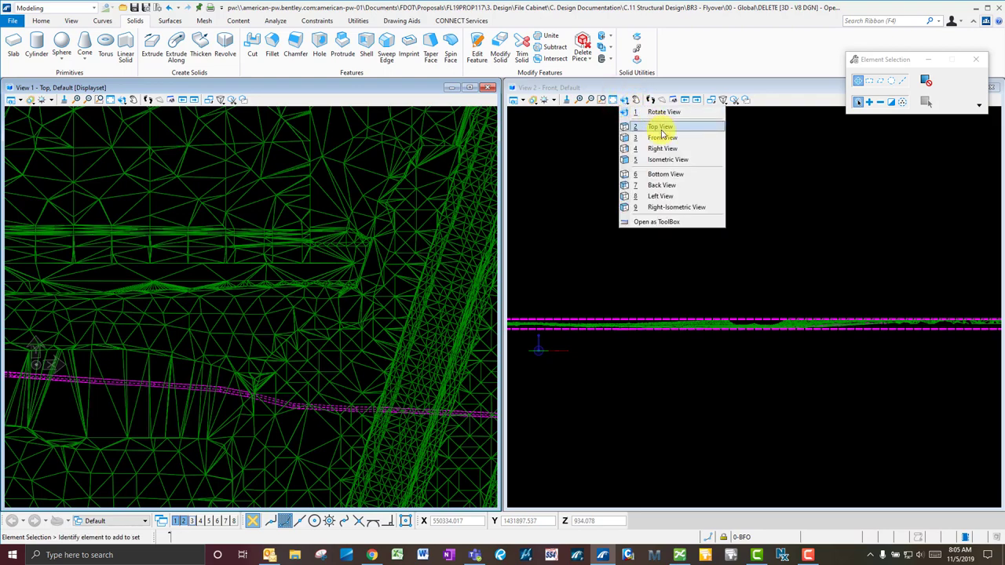
click(667, 159)
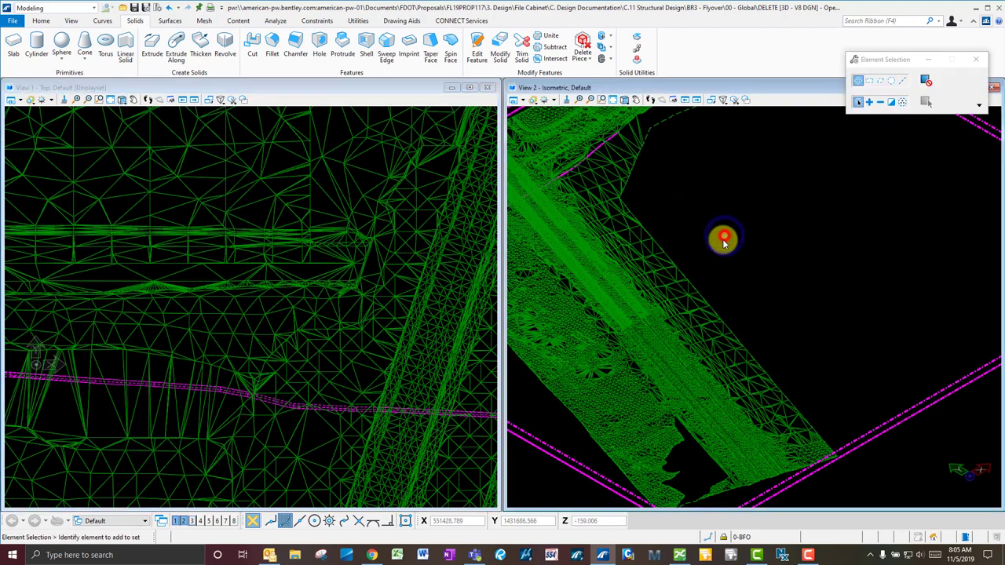
click(724, 240)
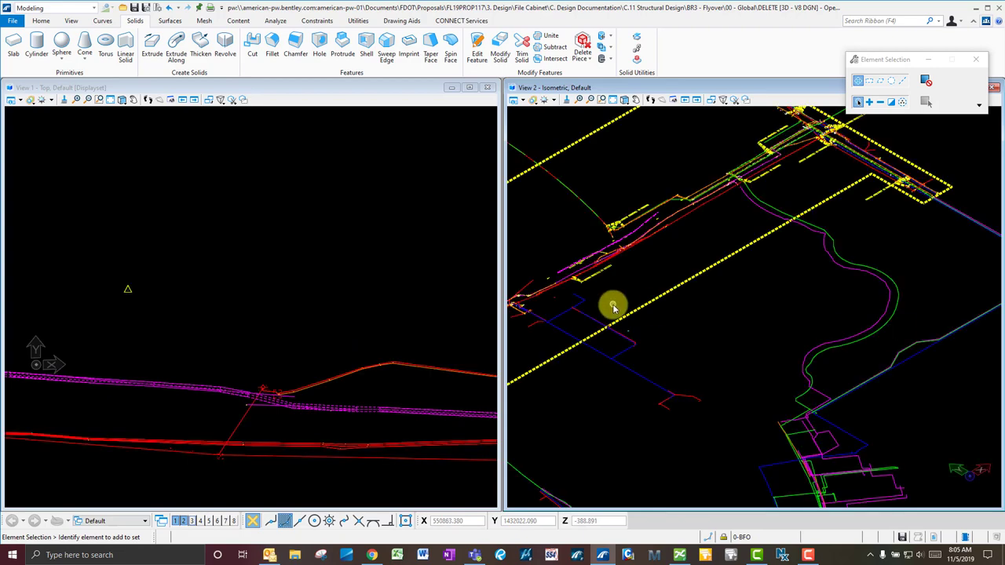
- Locate the green SanitaryFM_D_ep line's bend north of the water pipe in View 1 and set the active level to 0-BE
scroll(242, 369, up, 3)
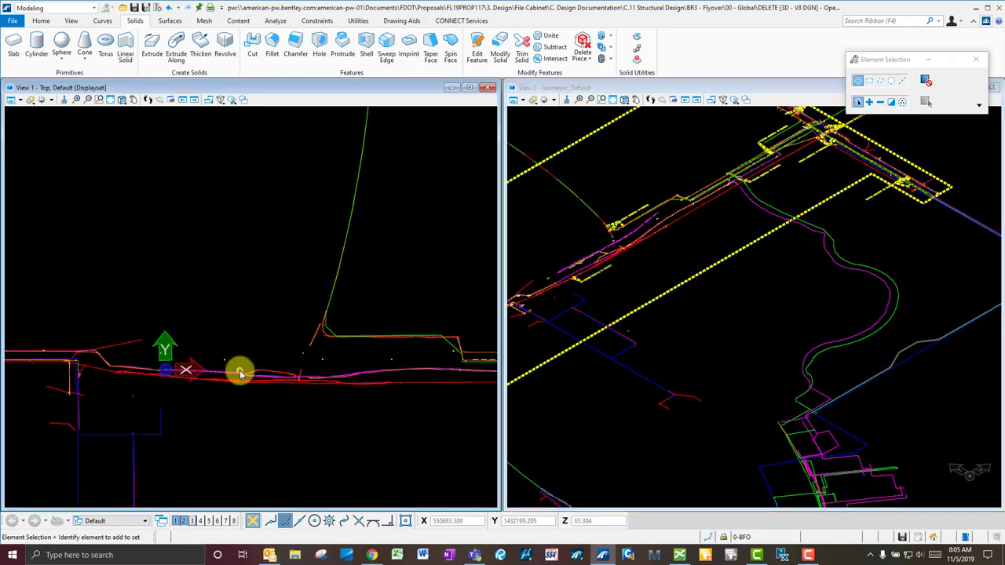
scroll(333, 333, up, 2)
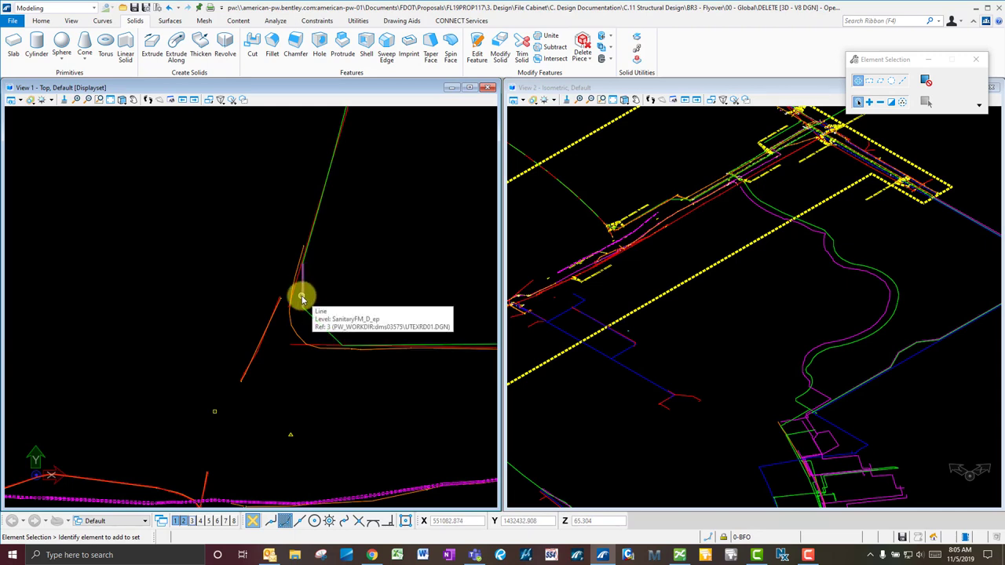
scroll(301, 297, up, 1)
scroll(298, 292, up, 1)
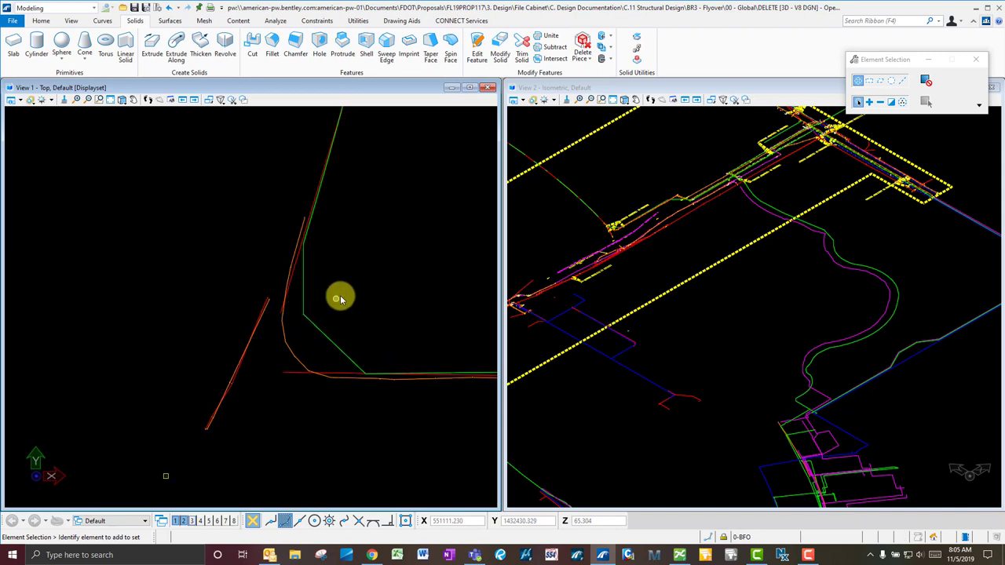
middle_click(338, 300)
middle_drag(337, 300, 245, 325)
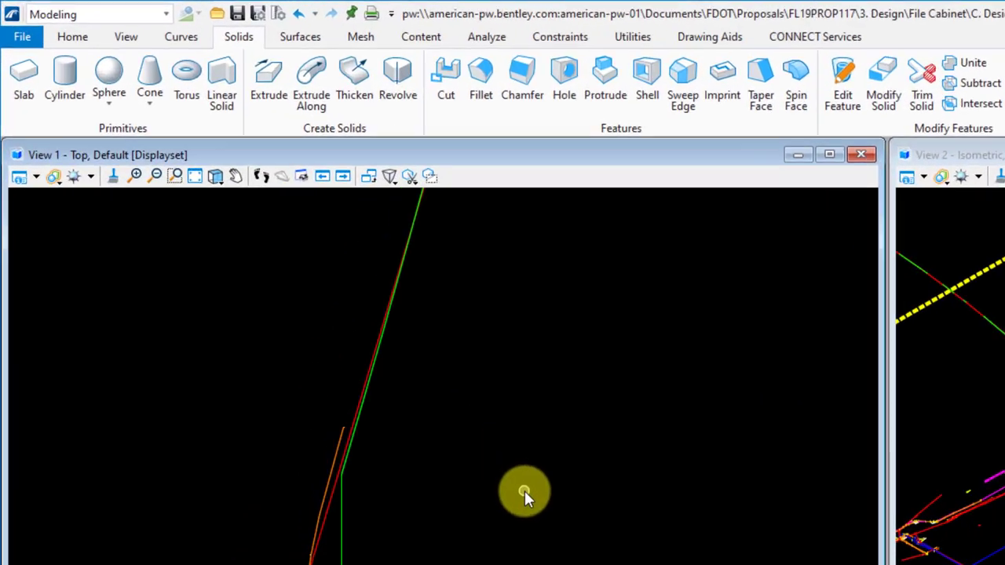
click(72, 37)
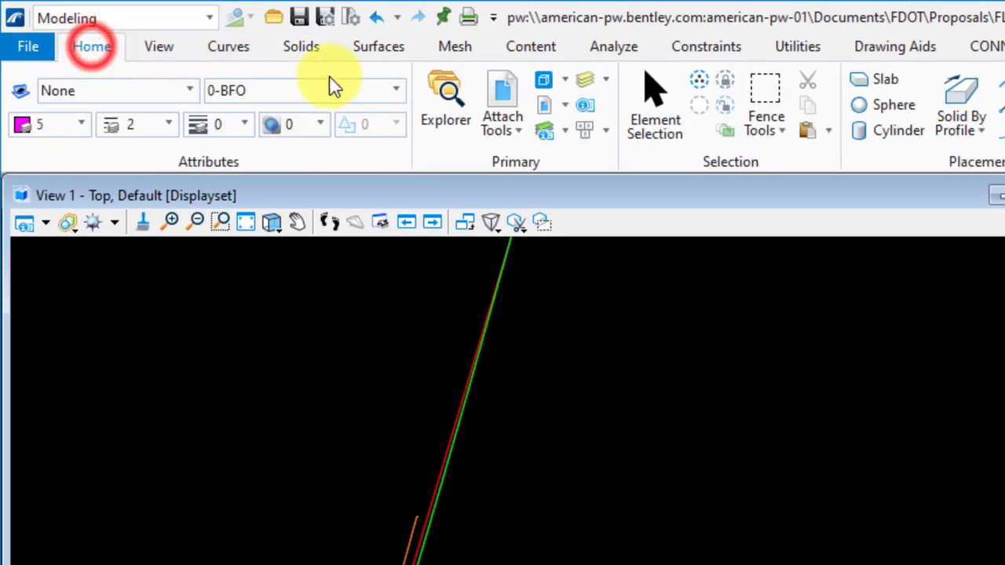
click(388, 93)
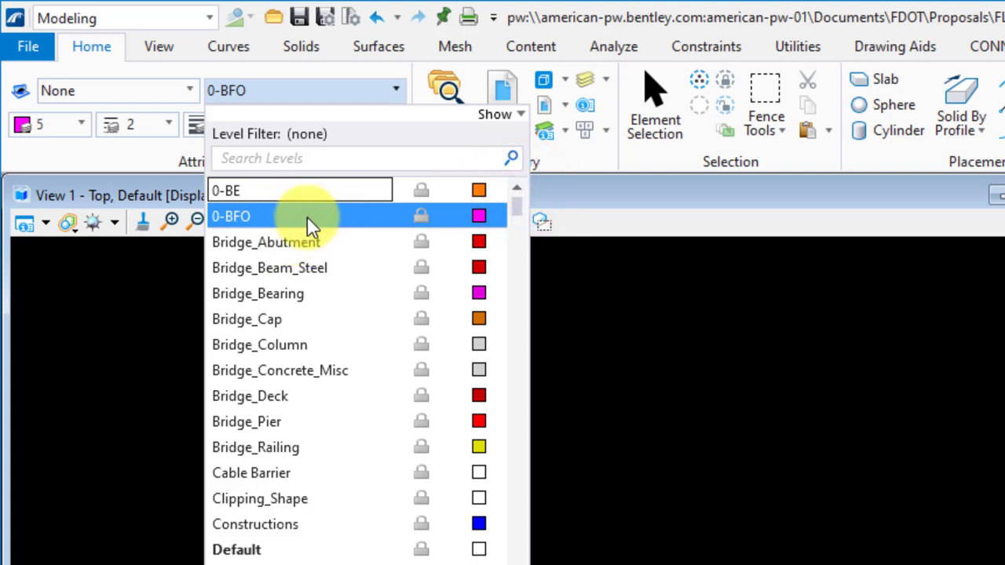
click(343, 192)
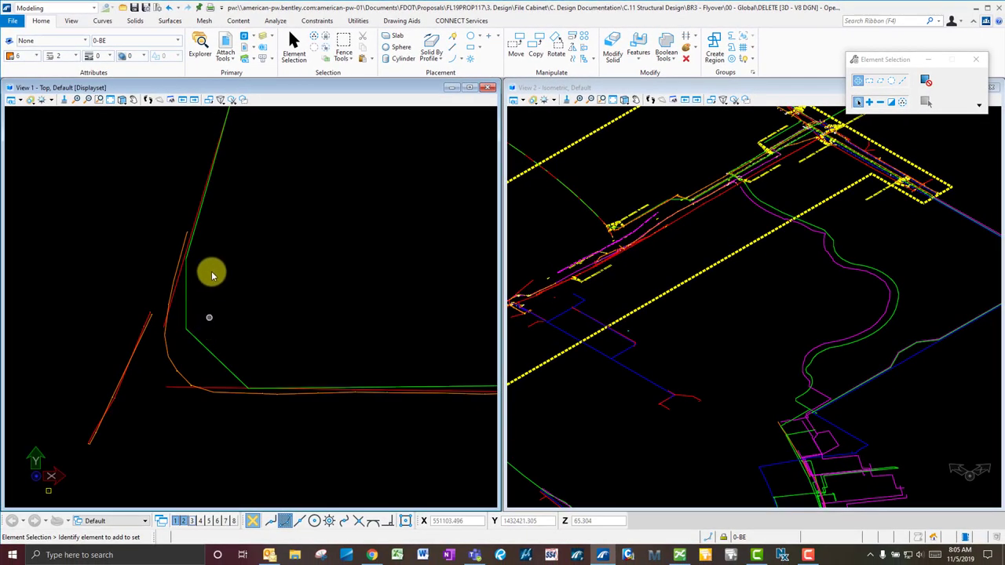
- Create a complex chain with the Manual method from the SanitaryFM_D_ep arc and the three connected lines around the bend
scroll(264, 391, up, 2)
click(265, 388)
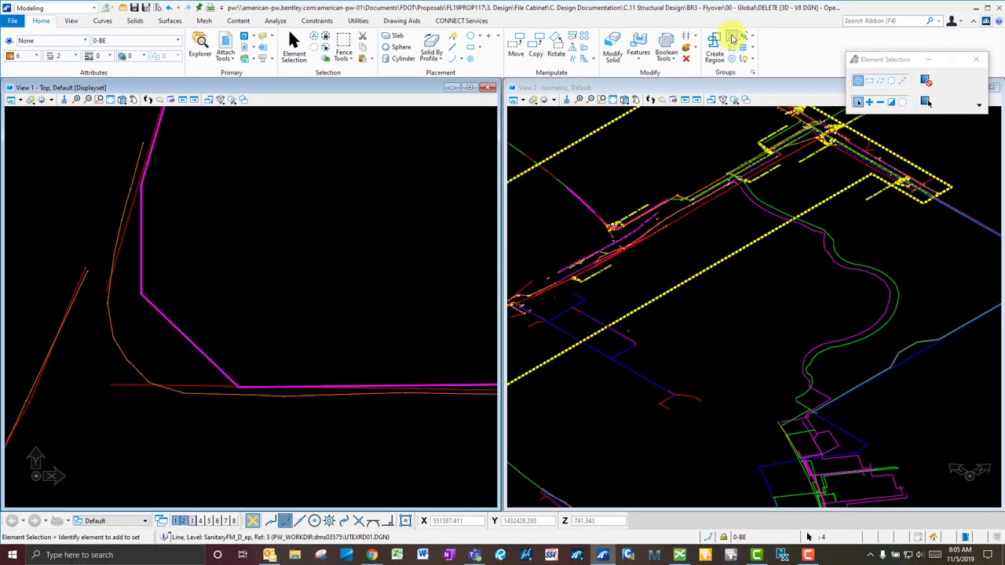
click(731, 37)
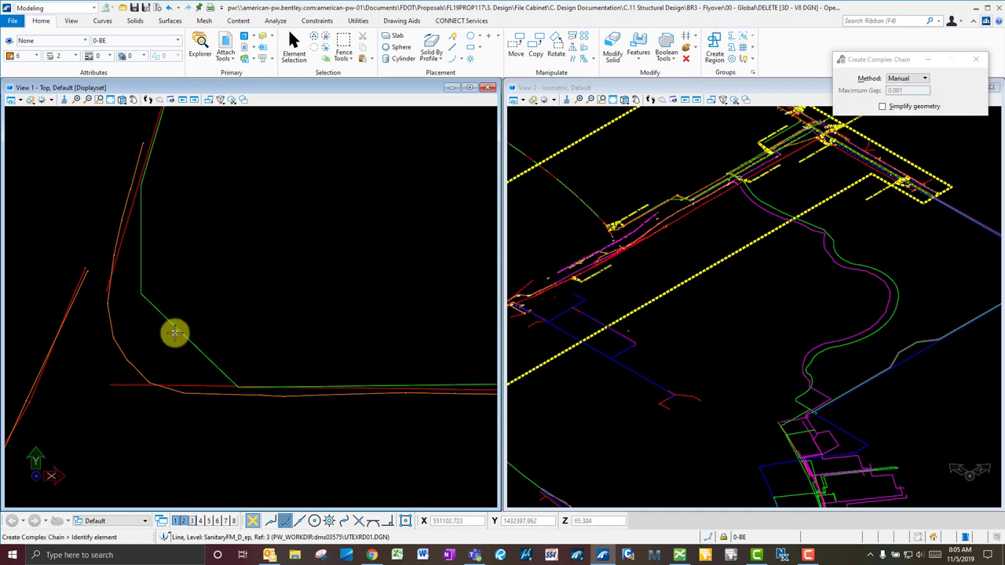
scroll(145, 159, up, 1)
click(148, 163)
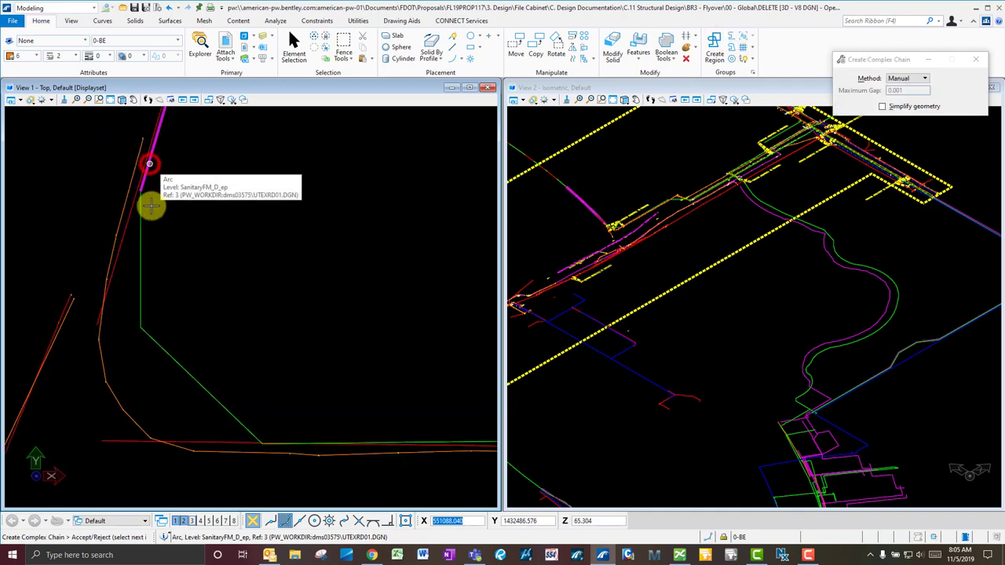
click(143, 226)
click(165, 354)
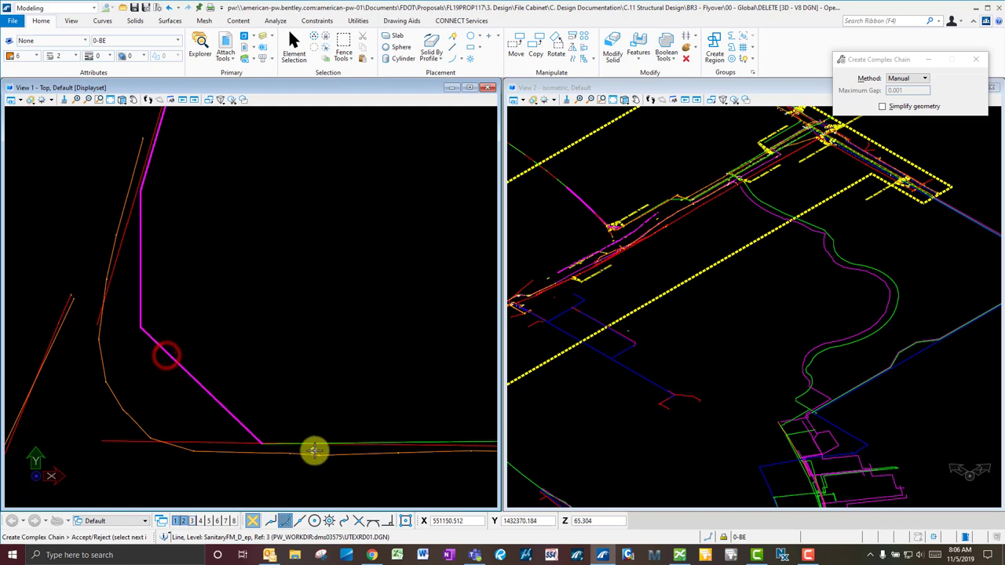
click(405, 440)
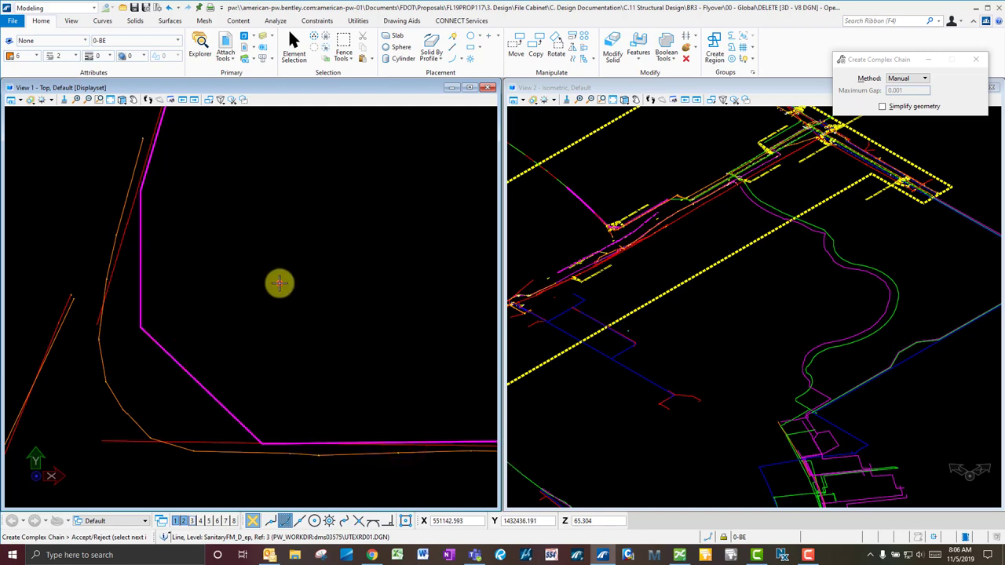
right_click(279, 283)
key(Escape)
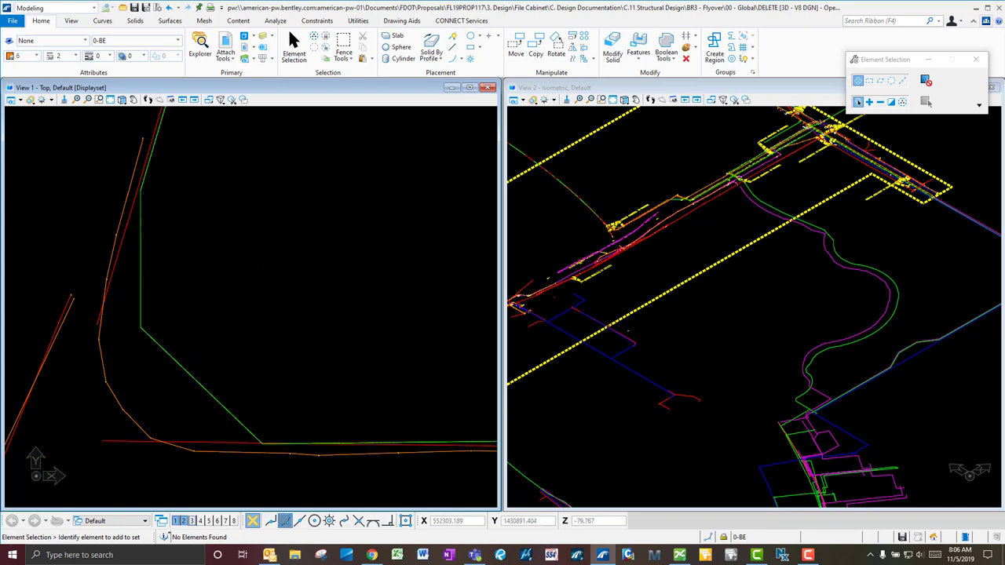
- Hide the UTEXRD01.DGN reference and bring the whole new 0-BE chain into View 1
scroll(202, 366, down, 3)
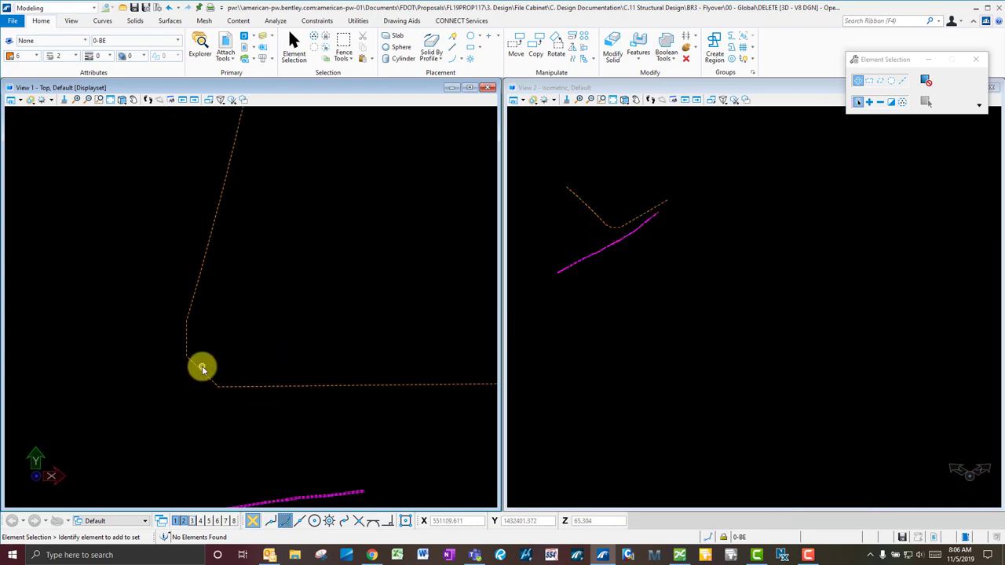
click(241, 343)
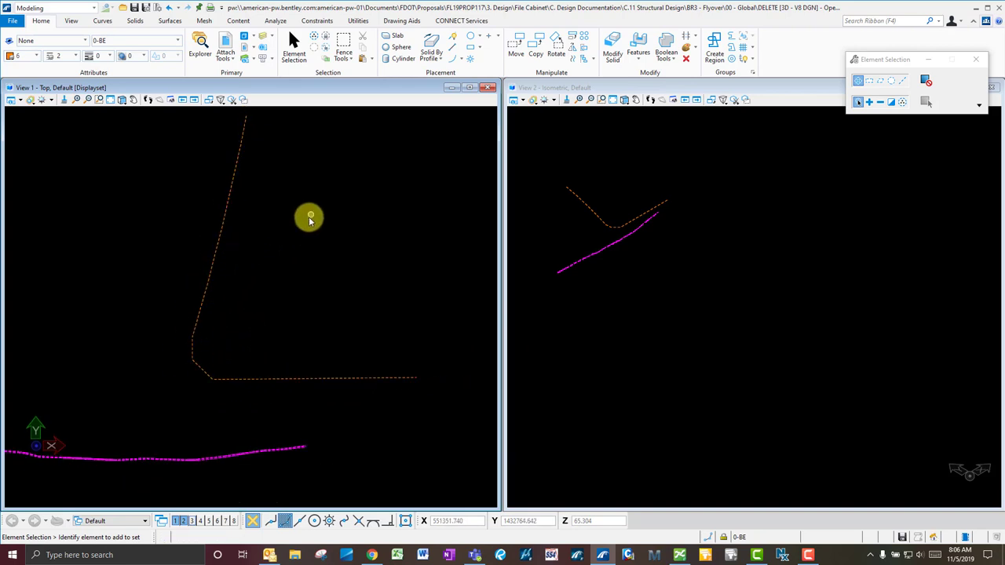
middle_drag(310, 220, 273, 314)
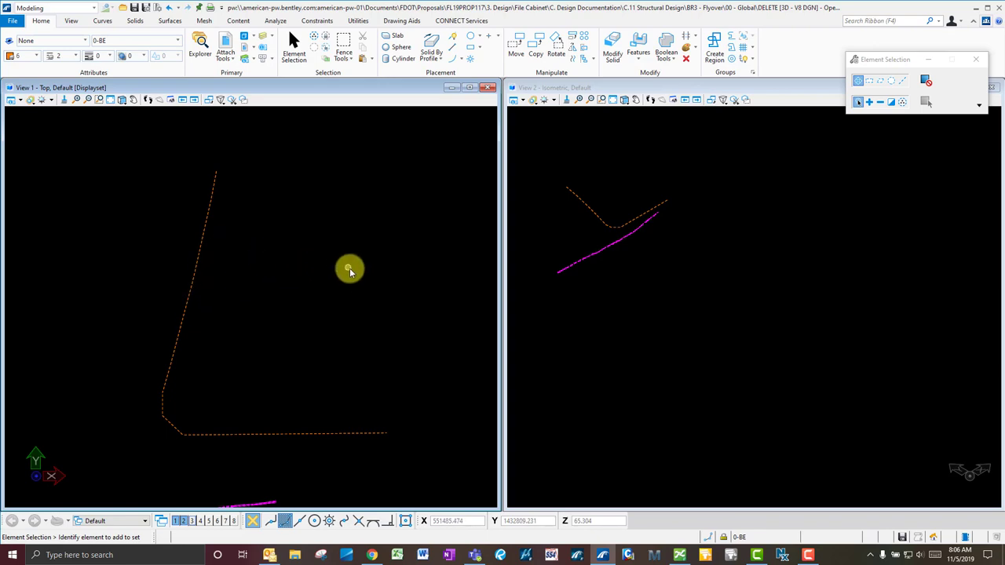
- Define an ACS aligned with the 0-BE complex chain in View 1, placing its origin at the chain's east end
scroll(220, 461, down, 2)
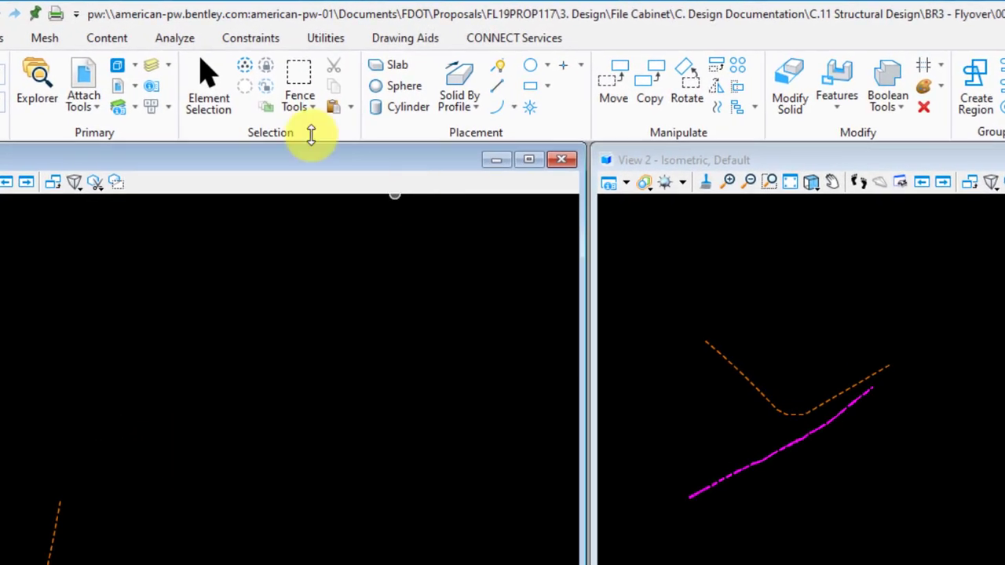
click(405, 38)
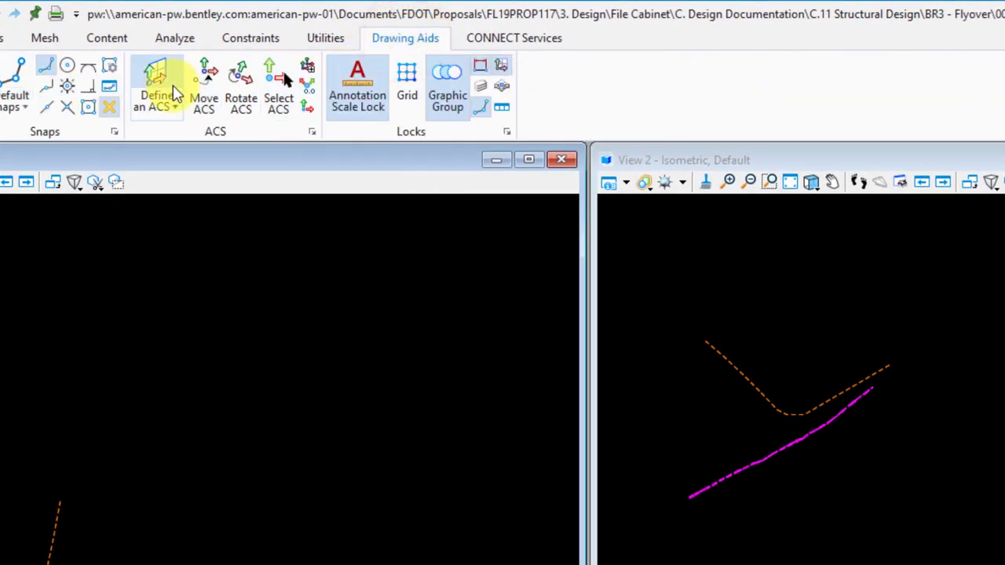
click(169, 107)
click(192, 138)
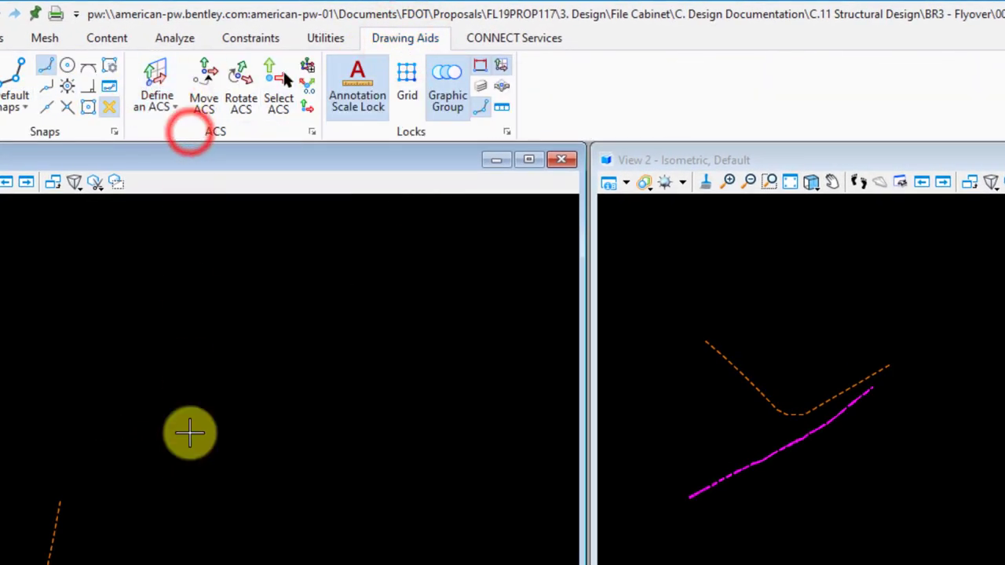
scroll(346, 484, up, 3)
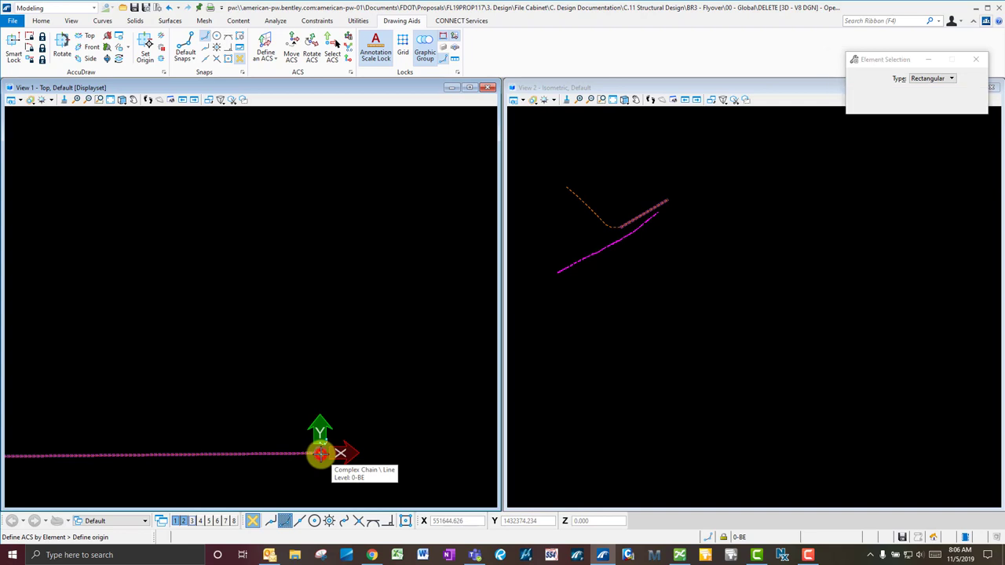
click(319, 453)
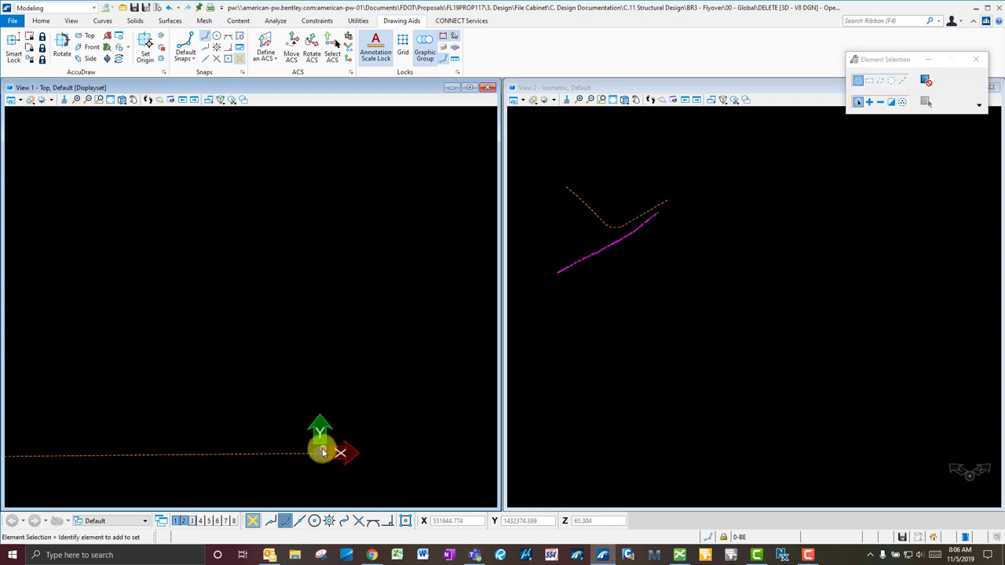
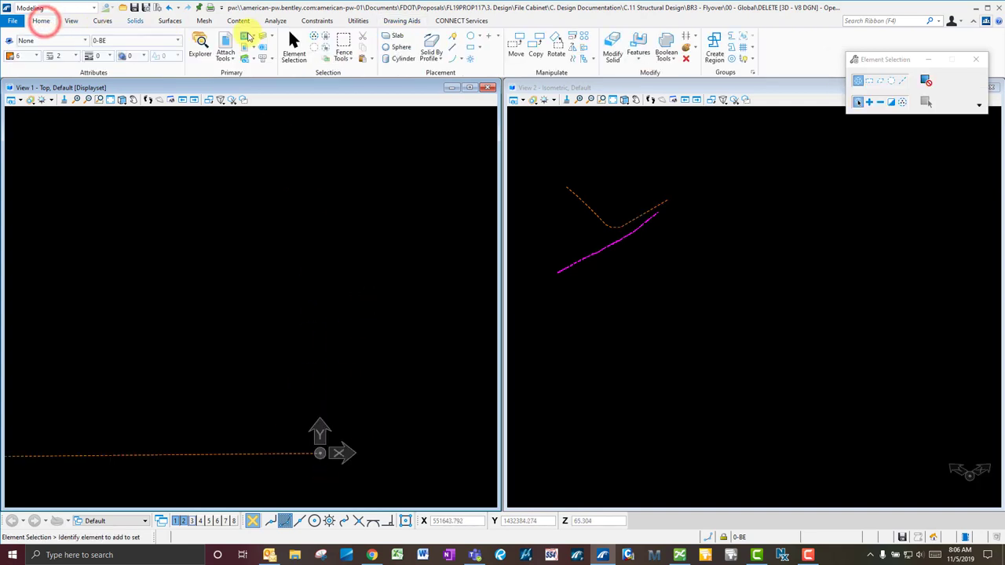
- Set the Place Circle diameter to 1.000 and leave the tool without placing a circle
click(470, 38)
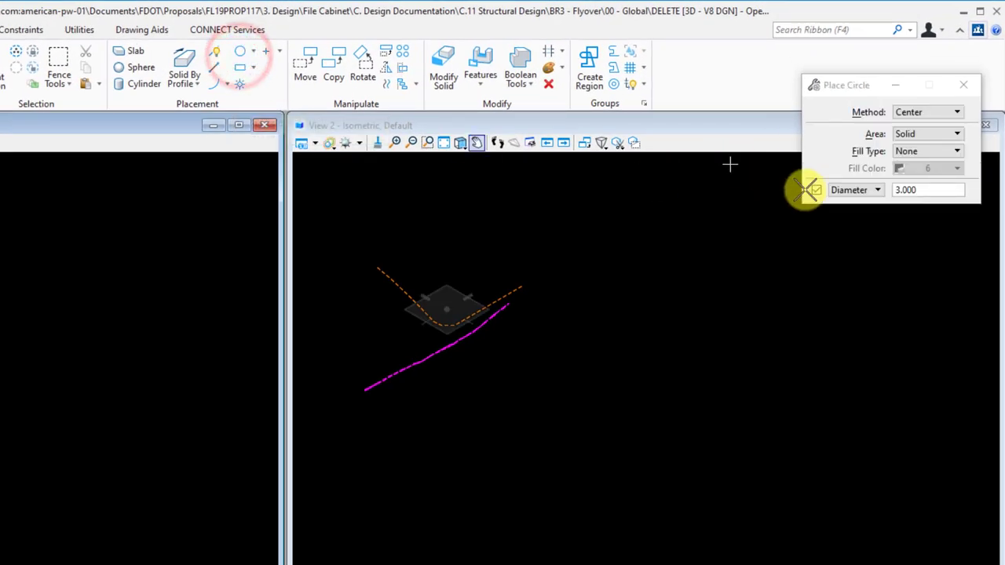
click(920, 189)
text(3)
key(Return)
text(1)
key(Tab)
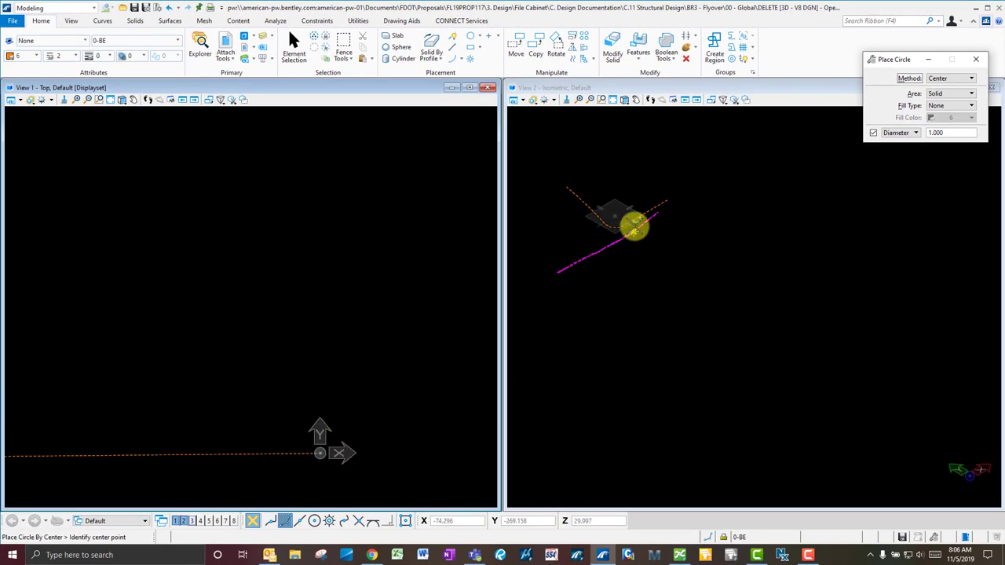
scroll(664, 208, up, 4)
key(Escape)
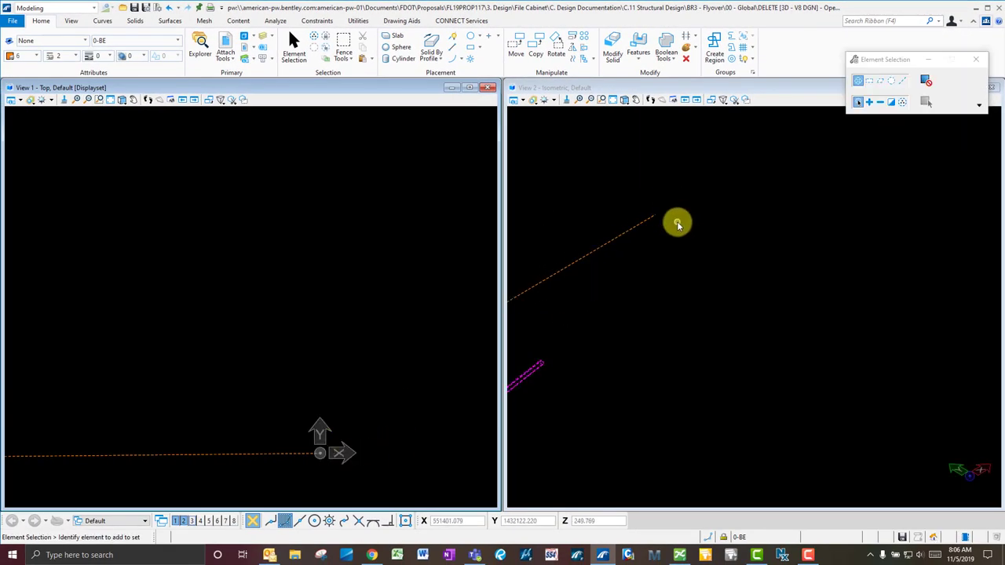
- Rotate View 2 dynamically to a low angle that looks toward the free east end of the 0-BE chain
scroll(778, 270, up, 4)
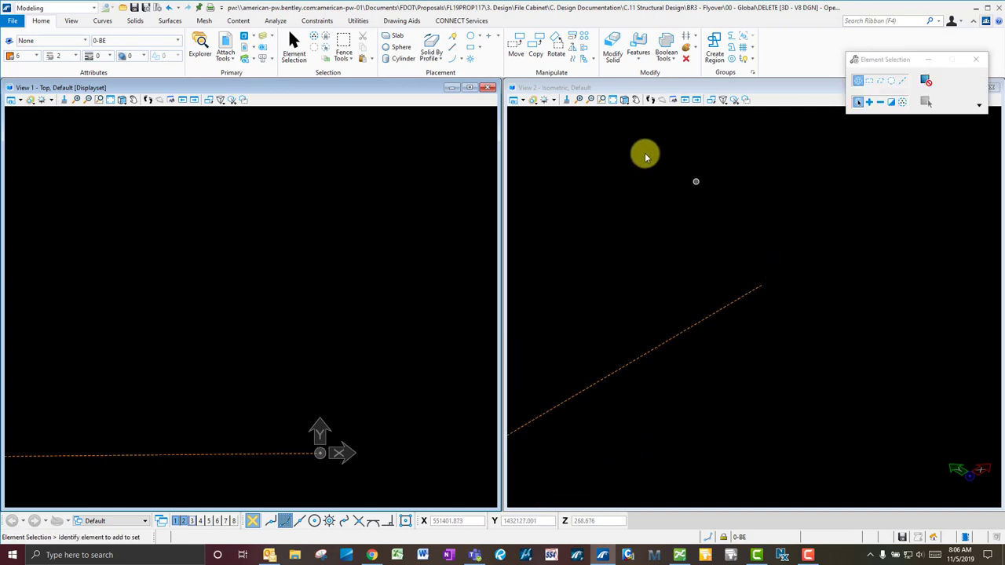
click(625, 101)
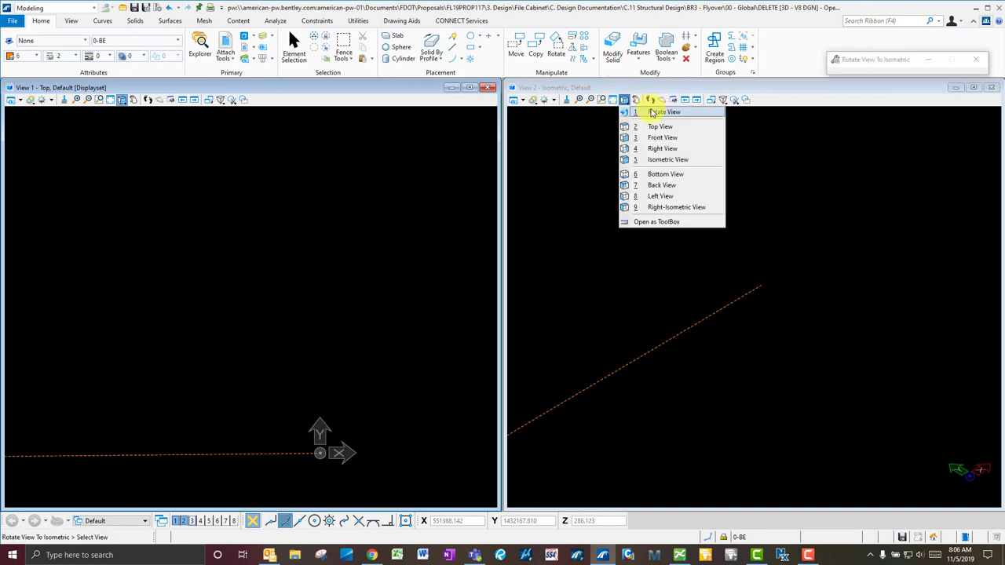
click(664, 113)
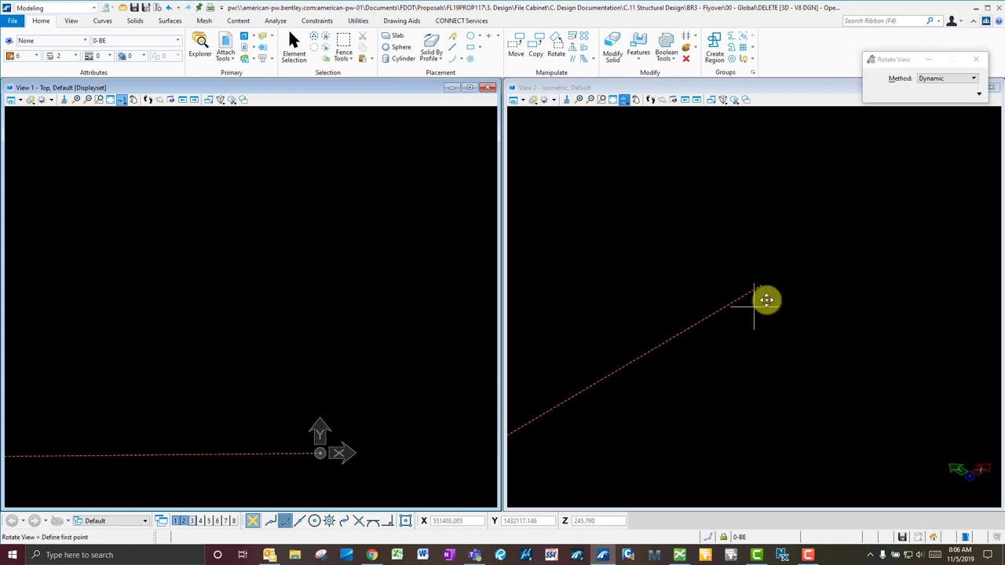
click(753, 310)
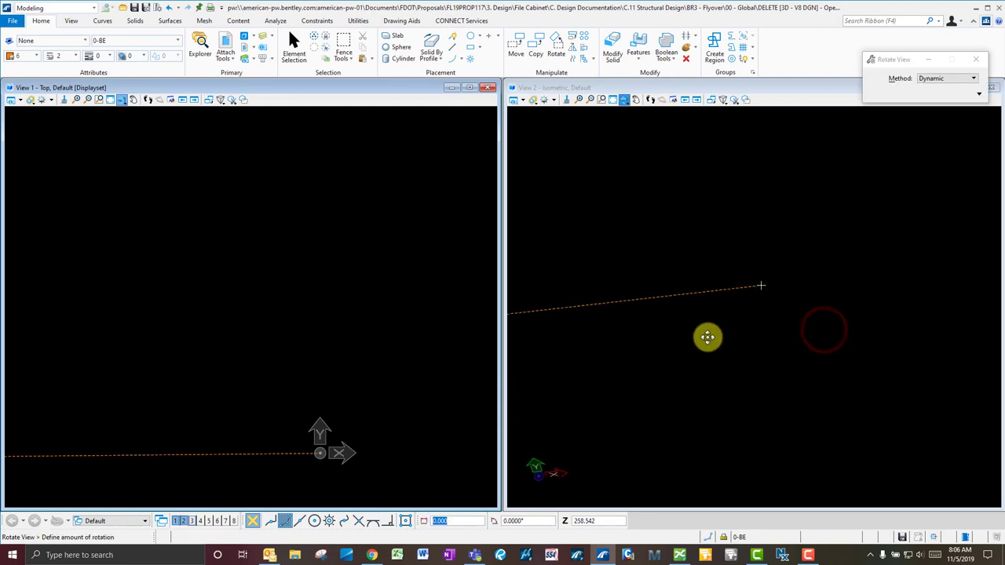
click(841, 368)
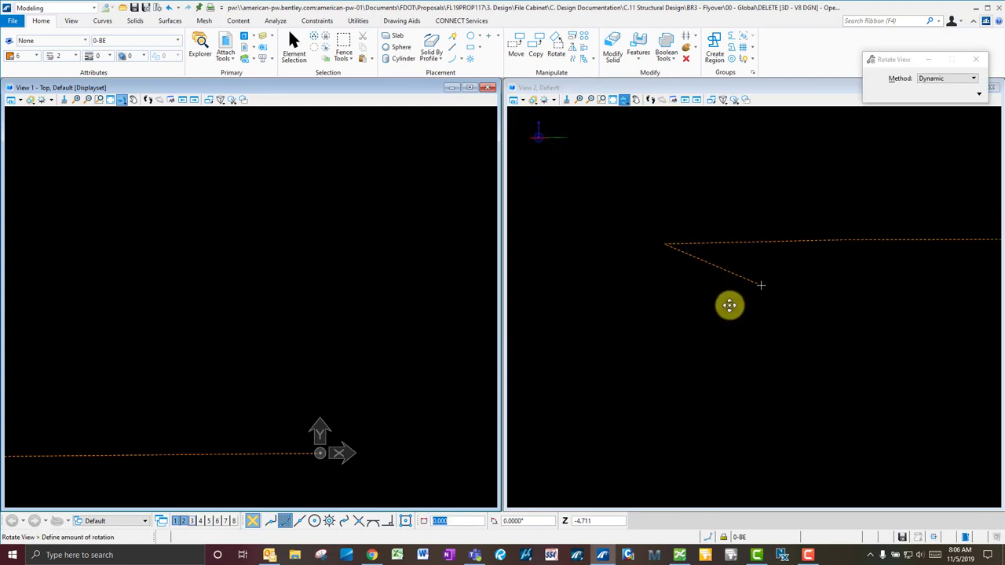
right_click(803, 332)
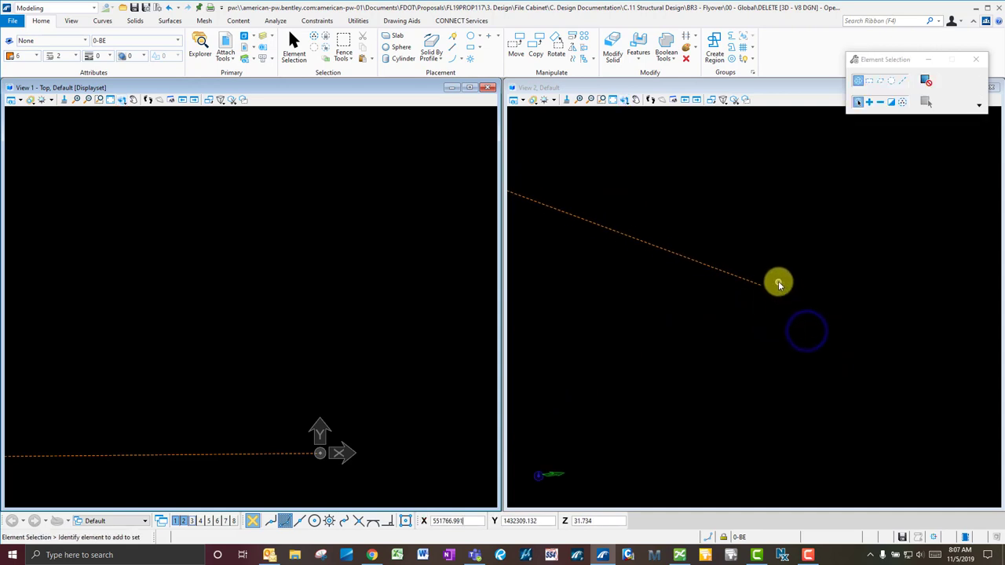
click(711, 162)
click(652, 137)
click(707, 287)
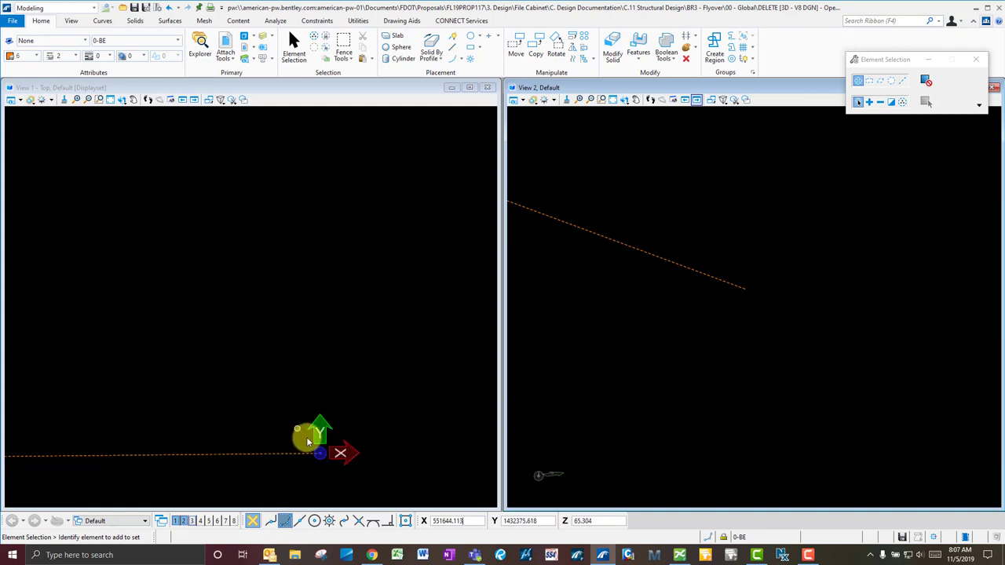
click(340, 227)
click(604, 317)
click(570, 294)
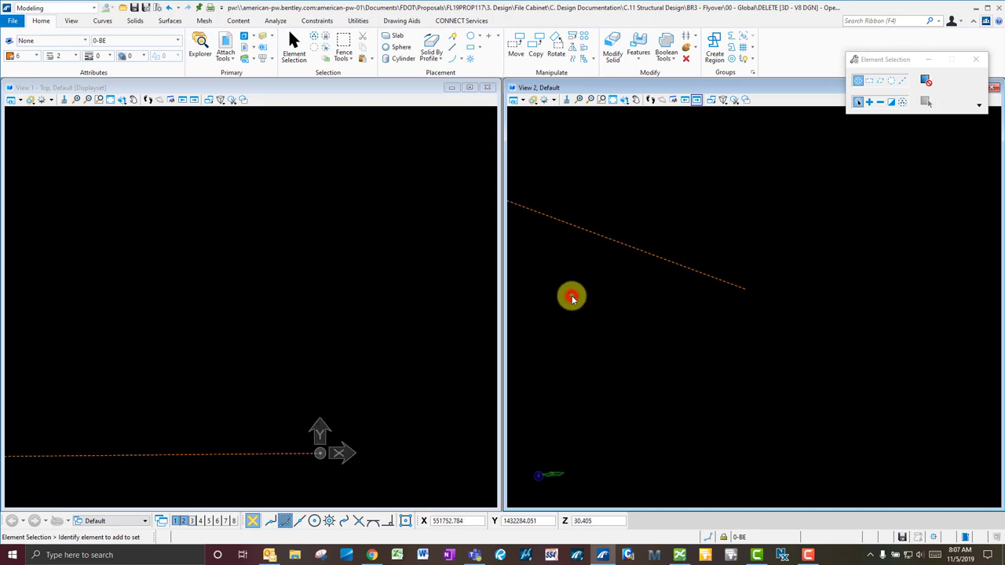
- Define the ACS aligned with the 0-BE chain again, picking the chain's free end in View 2 as origin
click(402, 20)
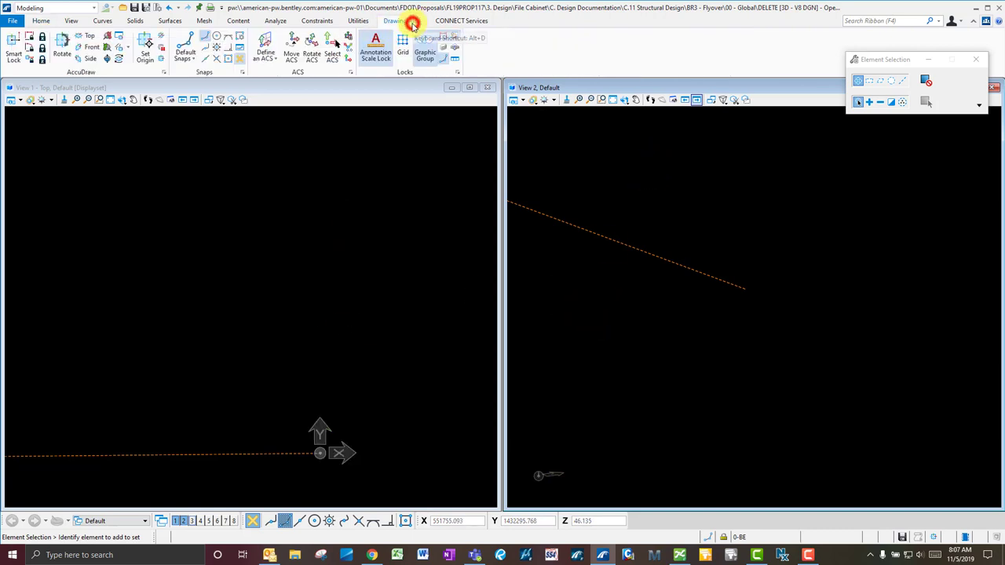
click(269, 58)
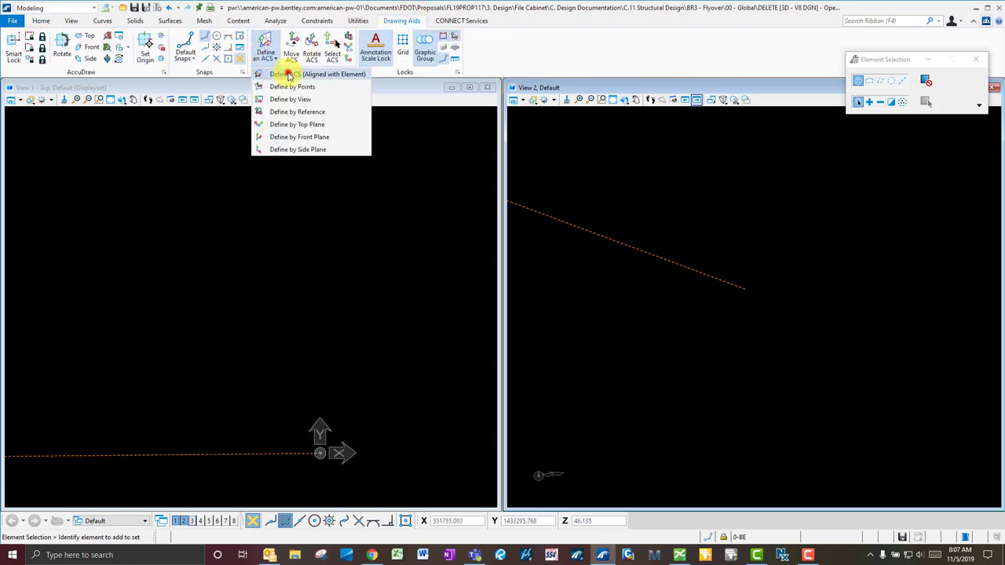
click(266, 68)
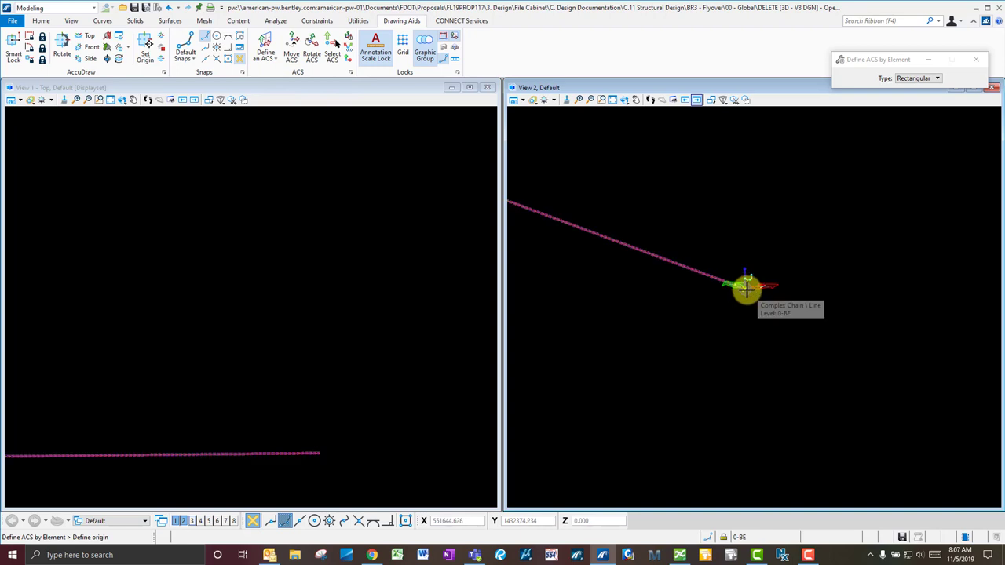
click(746, 285)
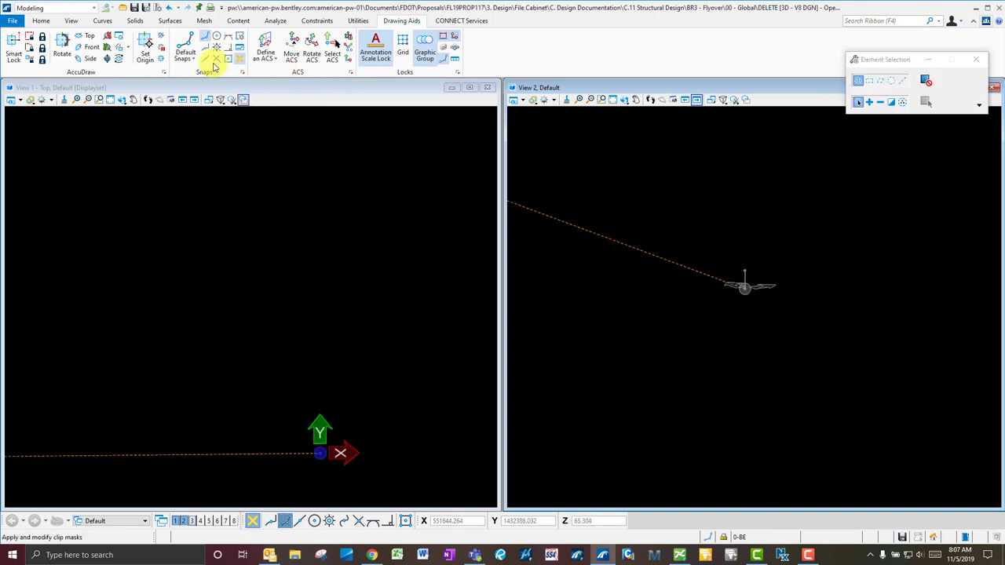
- Place a 1.000 diameter circle centred on the chain's free end, standing upright and perpendicular to the chain
click(45, 22)
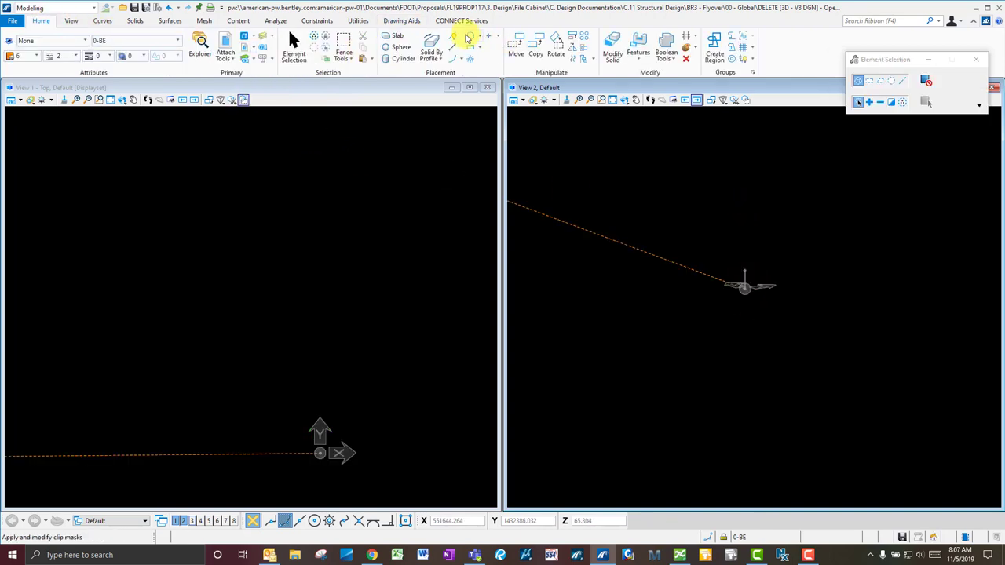
click(468, 36)
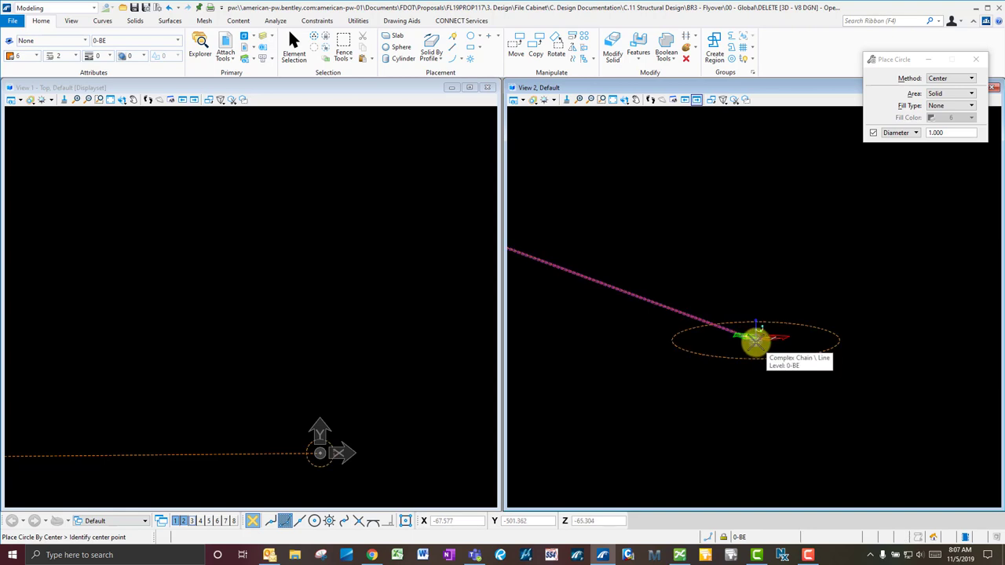
key(s)
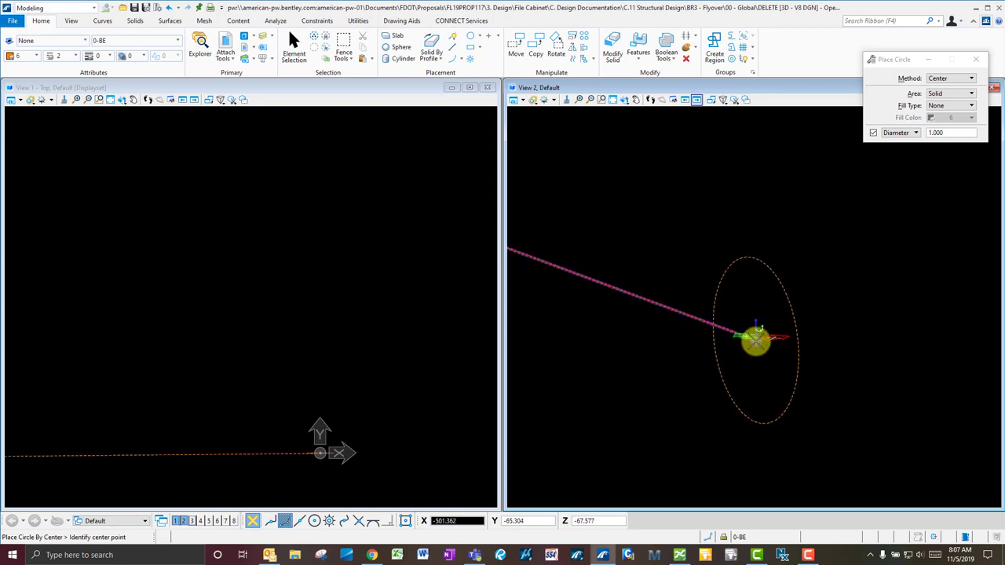
key(f)
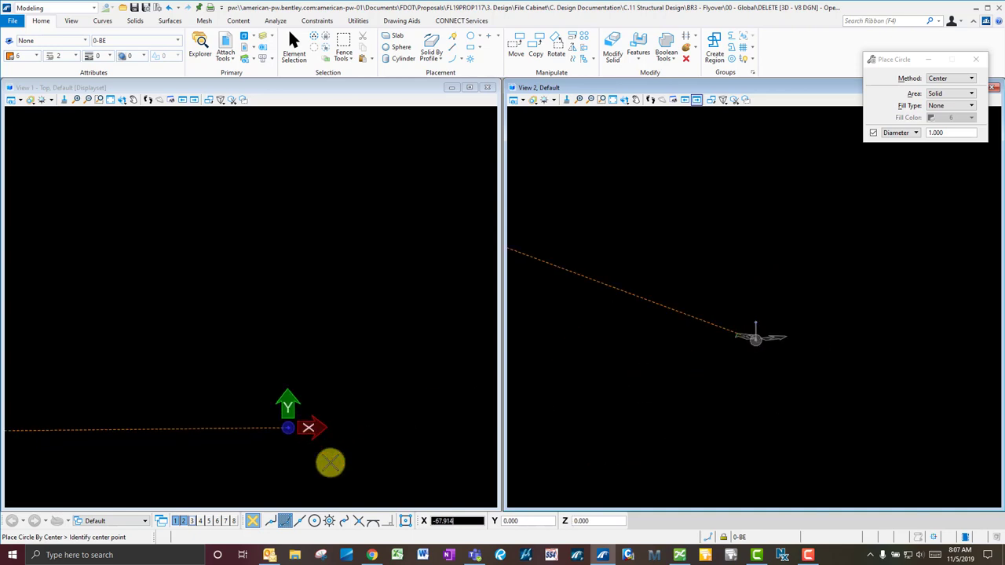
click(756, 339)
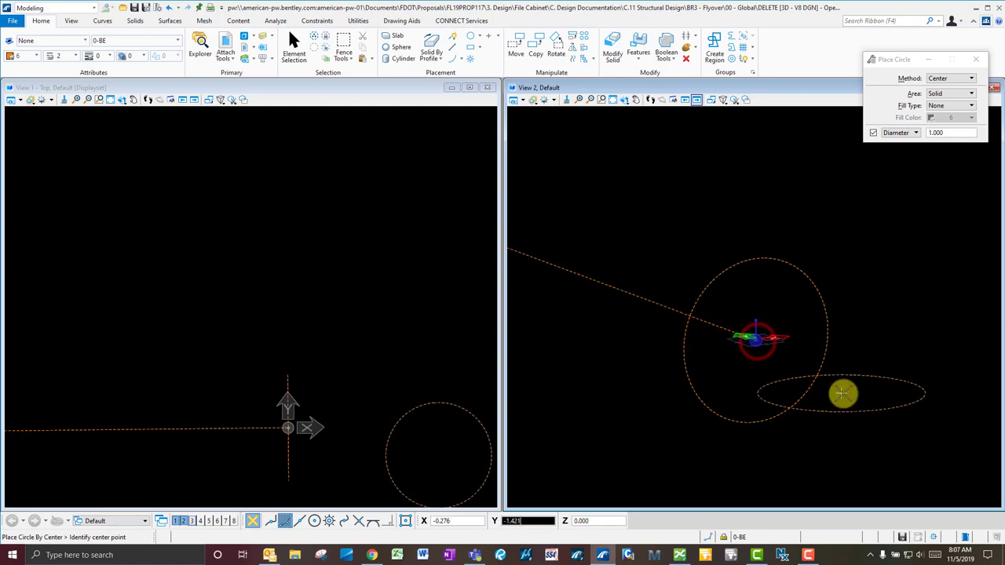
key(Escape)
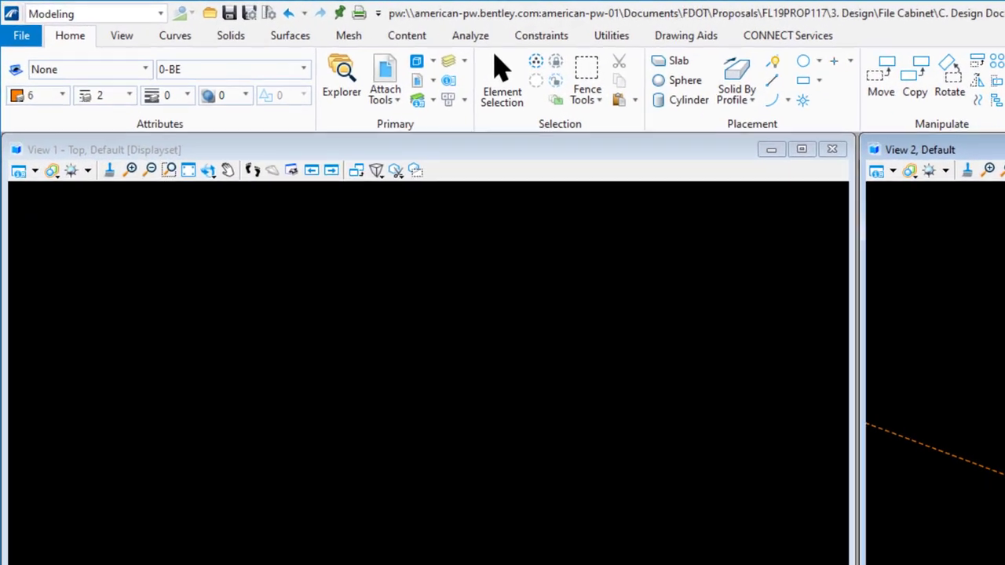
- Extrude the 1.000 diameter circle along the full 0-BE chain as a solid with Normal alignment
click(248, 39)
click(323, 85)
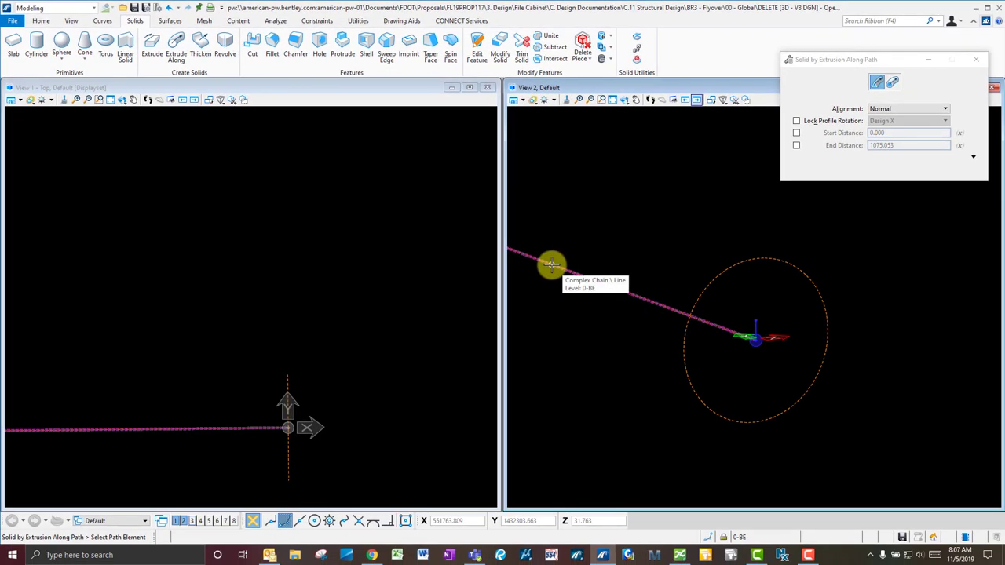
click(551, 265)
click(767, 254)
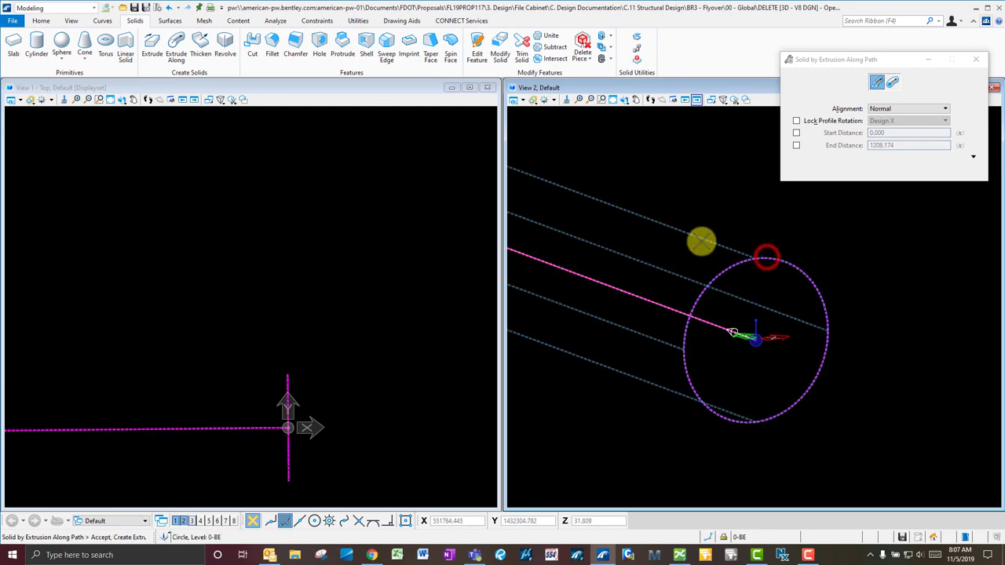
click(644, 229)
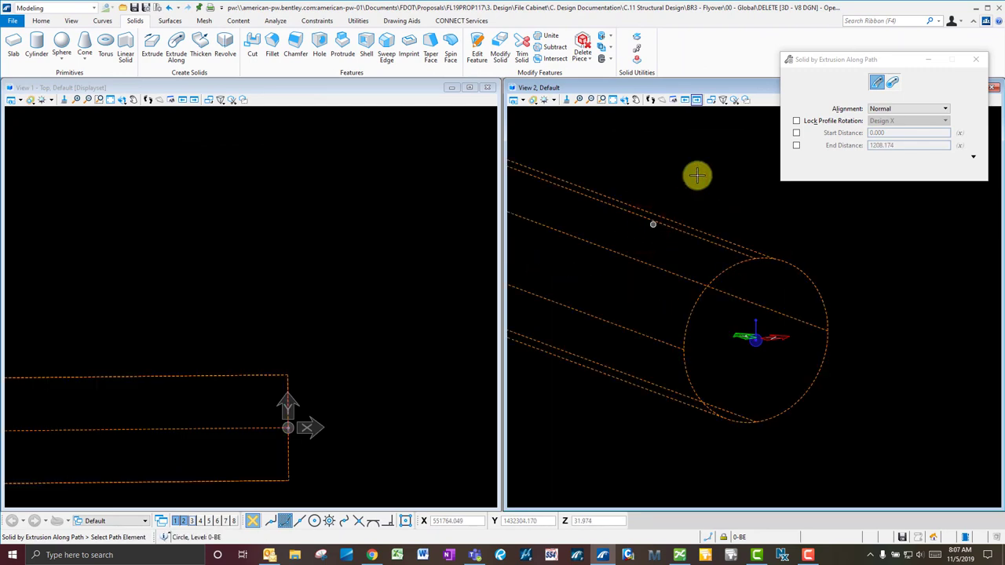
scroll(423, 304, down, 5)
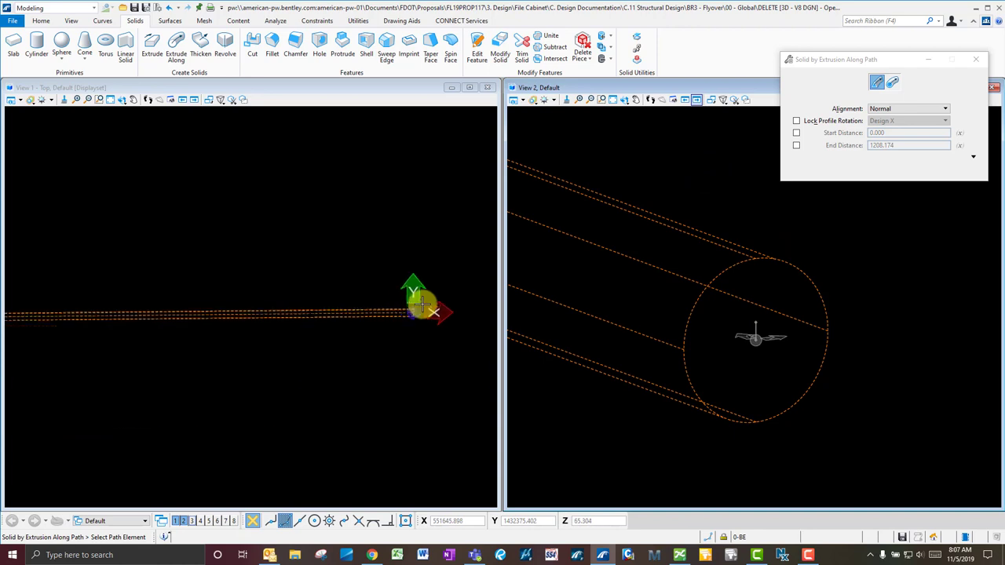
scroll(422, 305, down, 3)
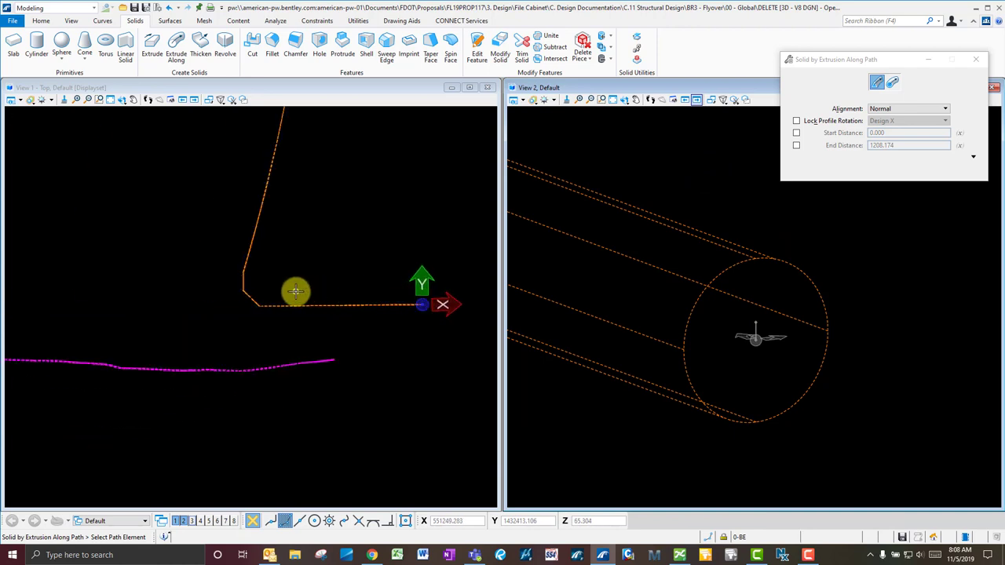
right_click(295, 292)
scroll(259, 291, up, 4)
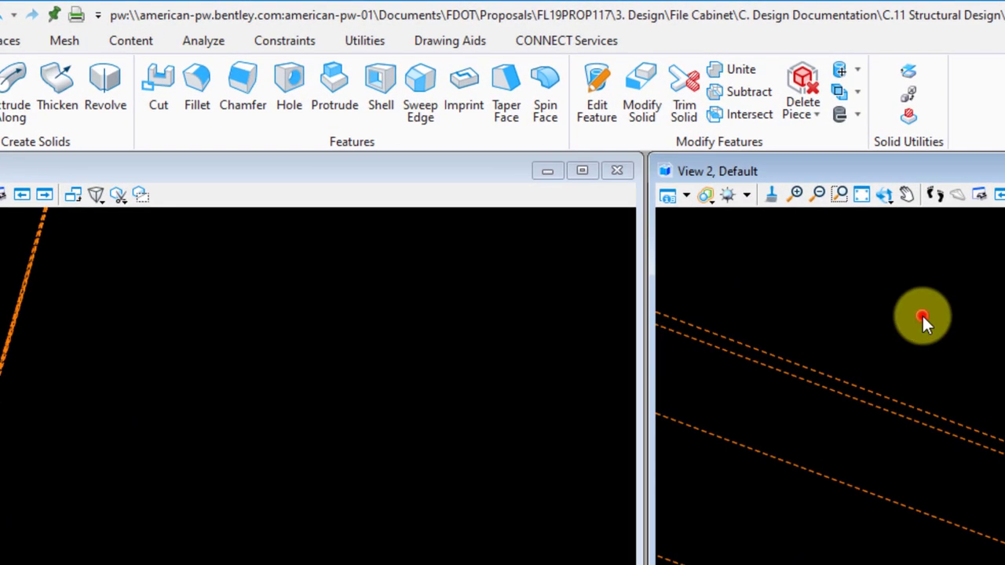
- Reset the ACS from the 0-BE chain's end to the global top-plane orientation, accepting it in View 1
click(647, 160)
click(448, 41)
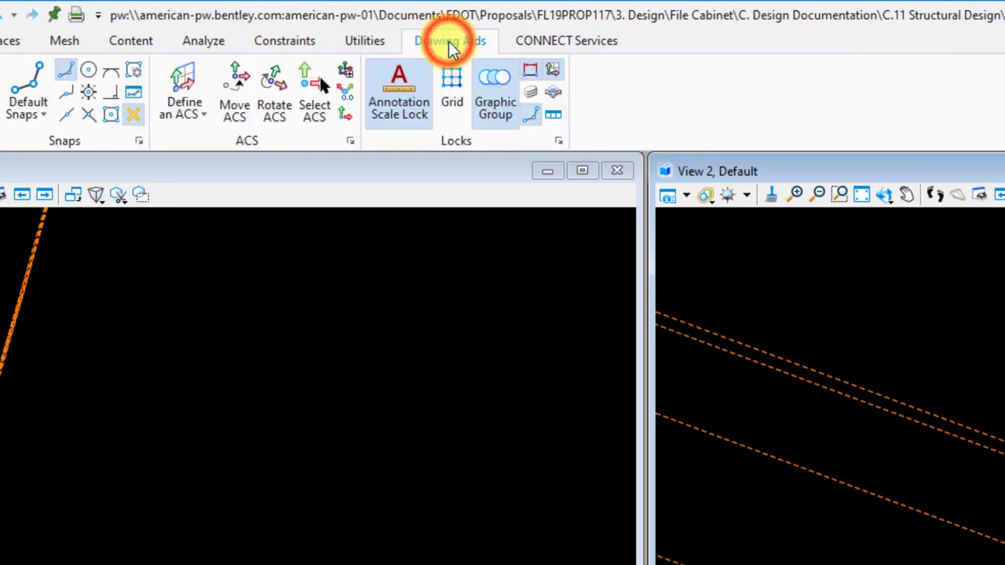
click(207, 118)
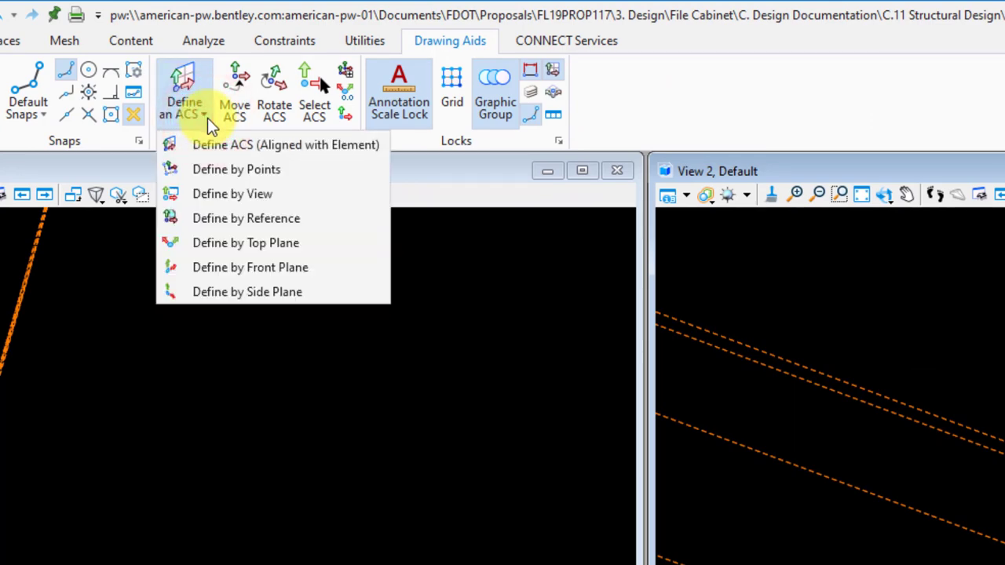
click(349, 90)
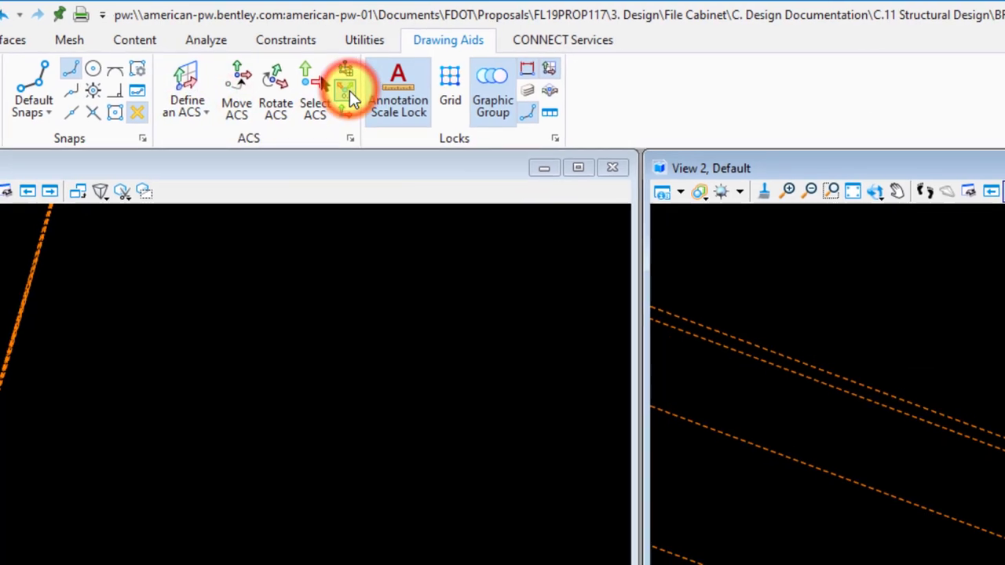
click(402, 266)
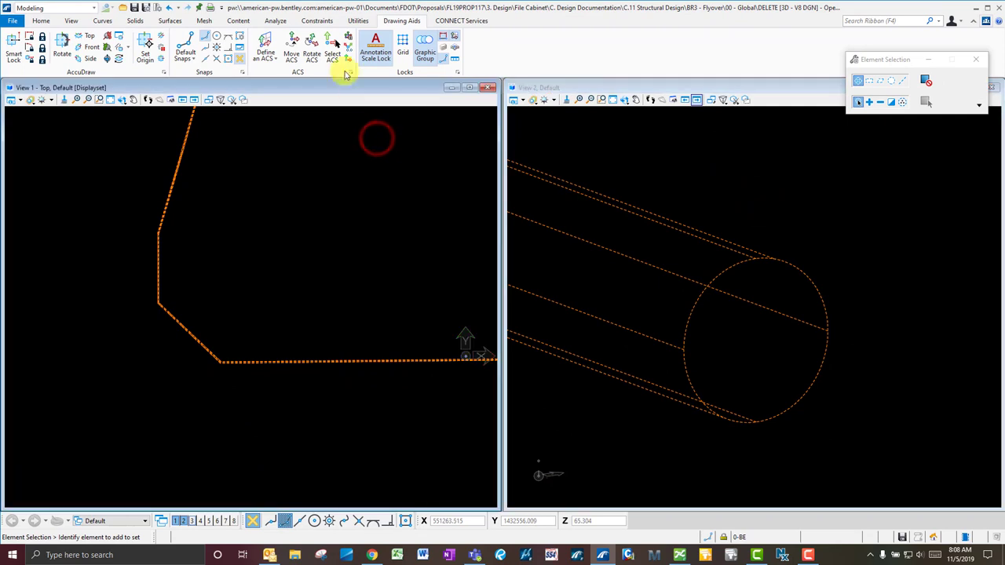
click(348, 49)
click(368, 217)
click(690, 192)
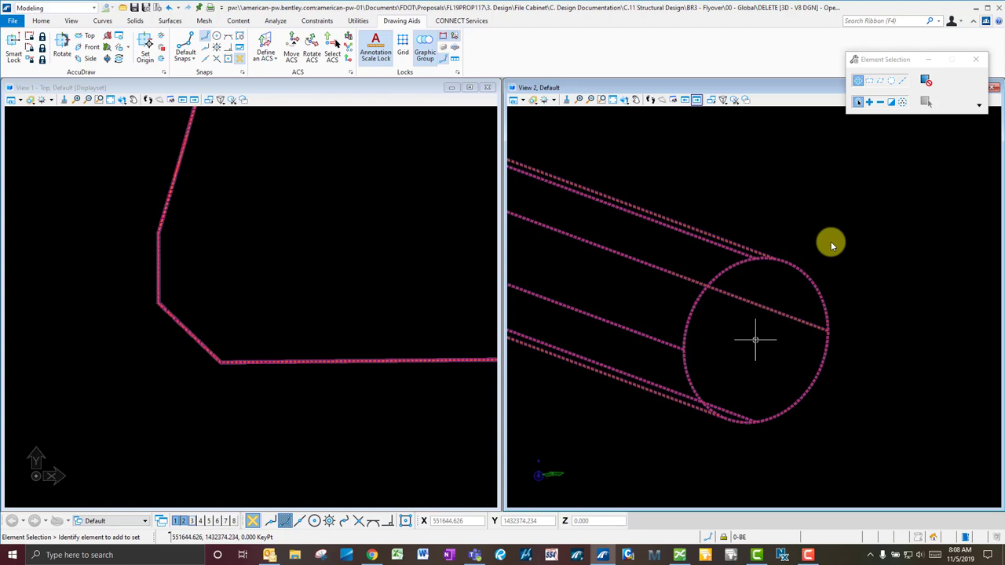
click(798, 216)
click(740, 196)
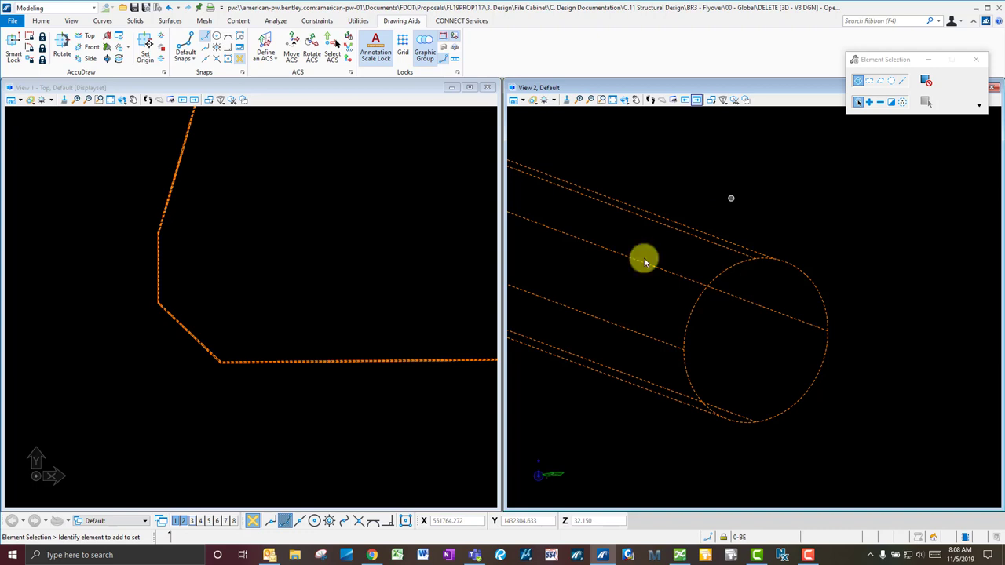
click(801, 205)
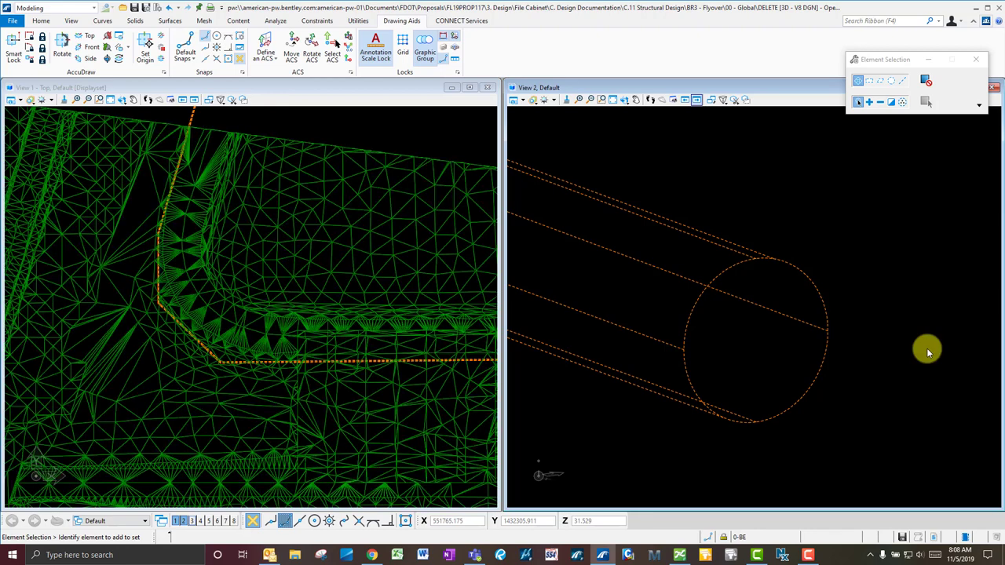
- Read the existing terrain's elevations beside the 0-BE pipe in View 1 by snapping to nearby mesh triangles with the Nearest snap
shift+middle_drag(246, 377, 211, 345)
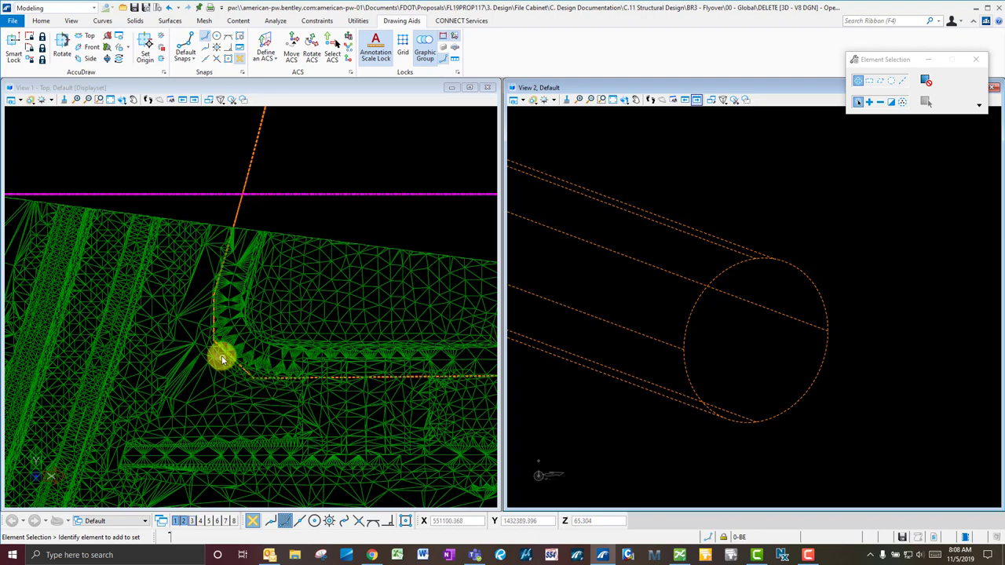
scroll(240, 371, up, 5)
scroll(237, 363, up, 1)
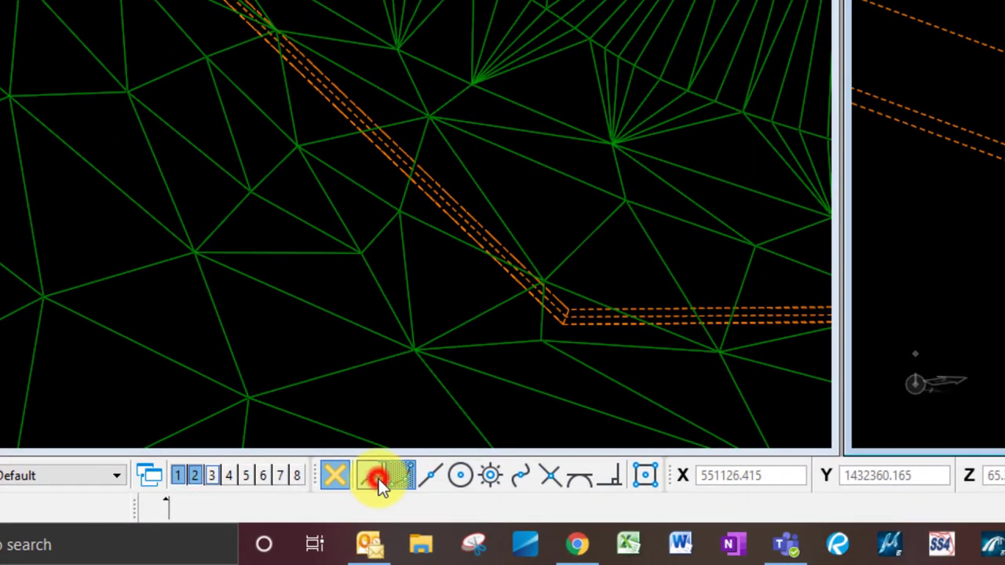
click(378, 479)
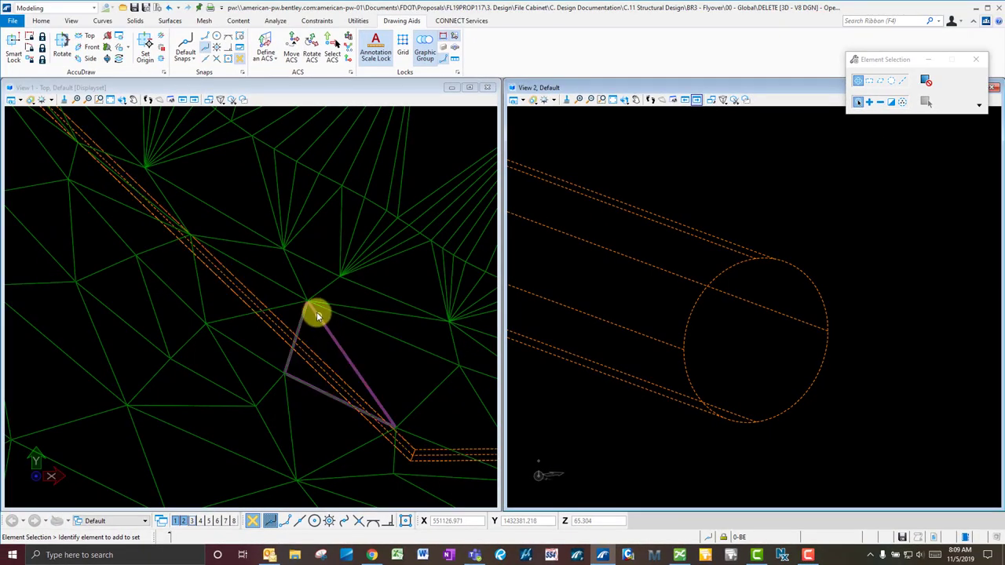
click(309, 302)
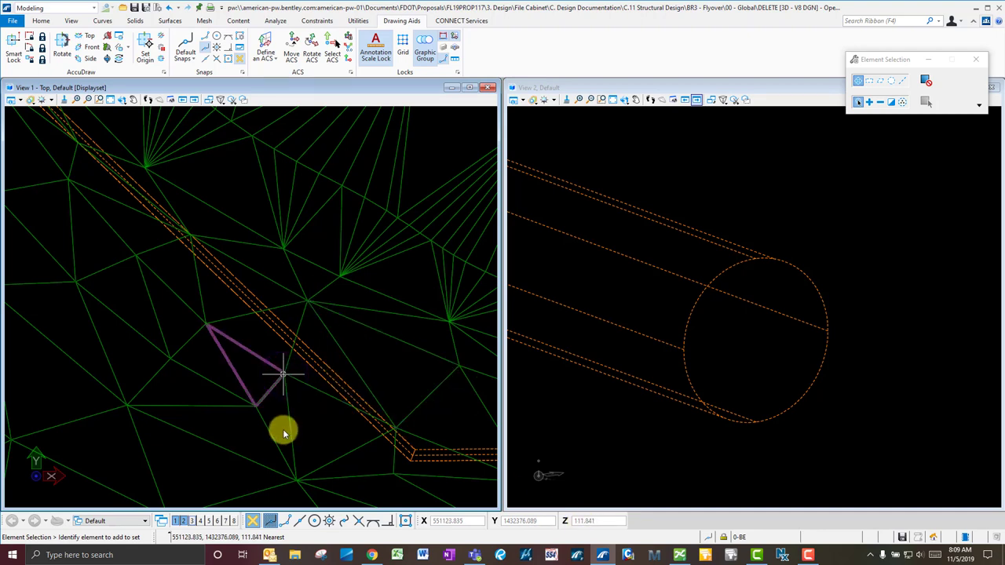
click(133, 257)
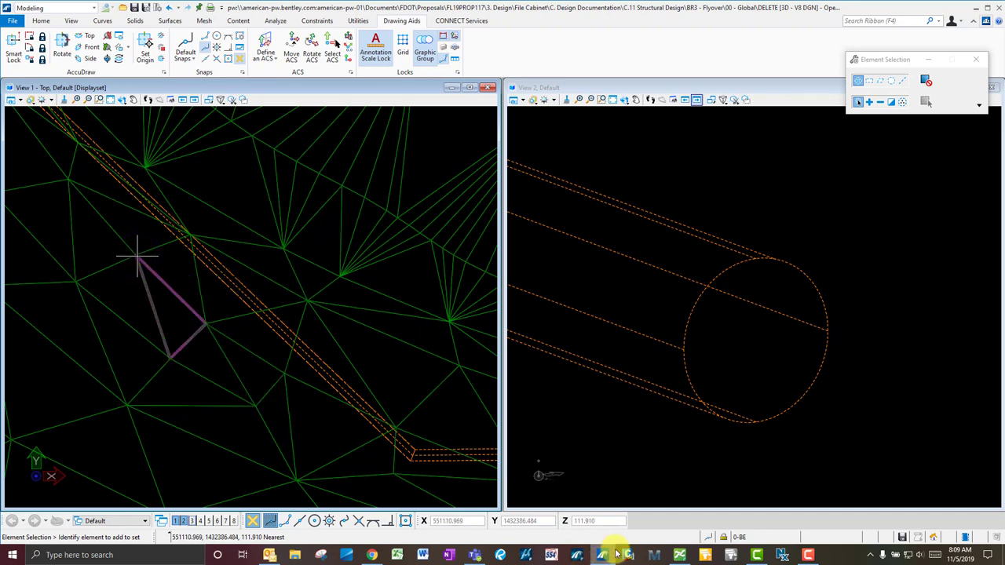
click(72, 162)
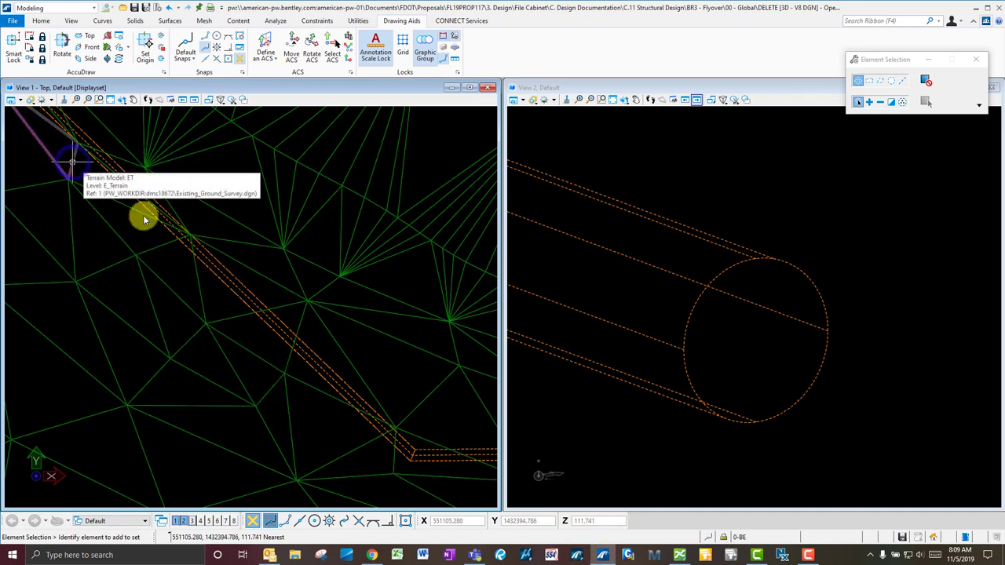
middle_drag(364, 448, 285, 354)
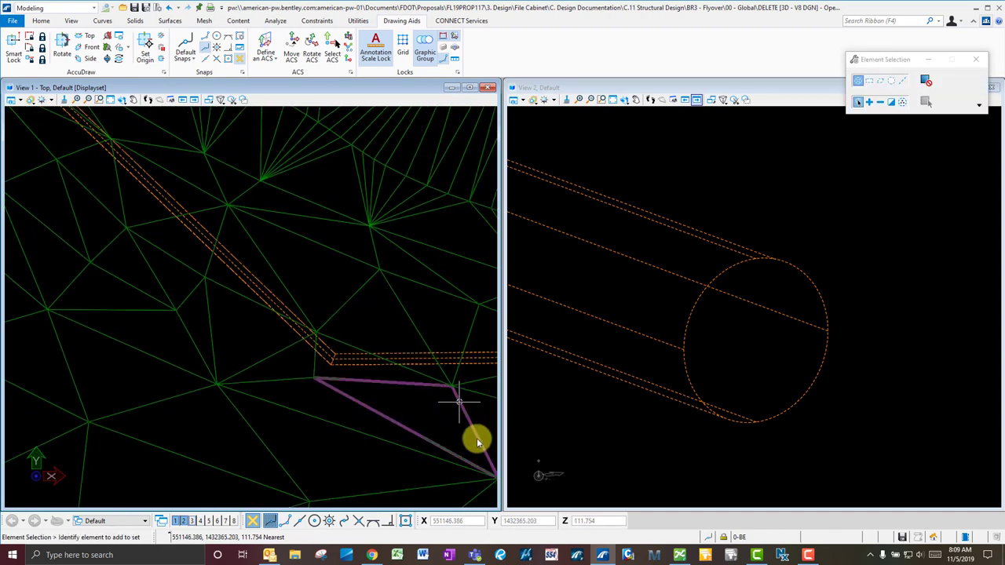
middle_drag(477, 437, 276, 385)
mouse_move(431, 384)
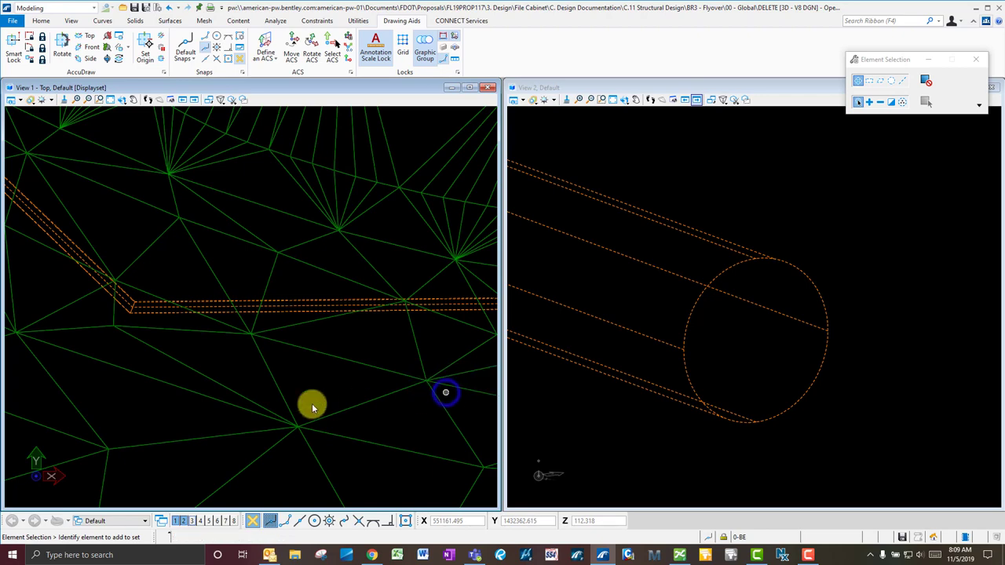
scroll(189, 386, down, 5)
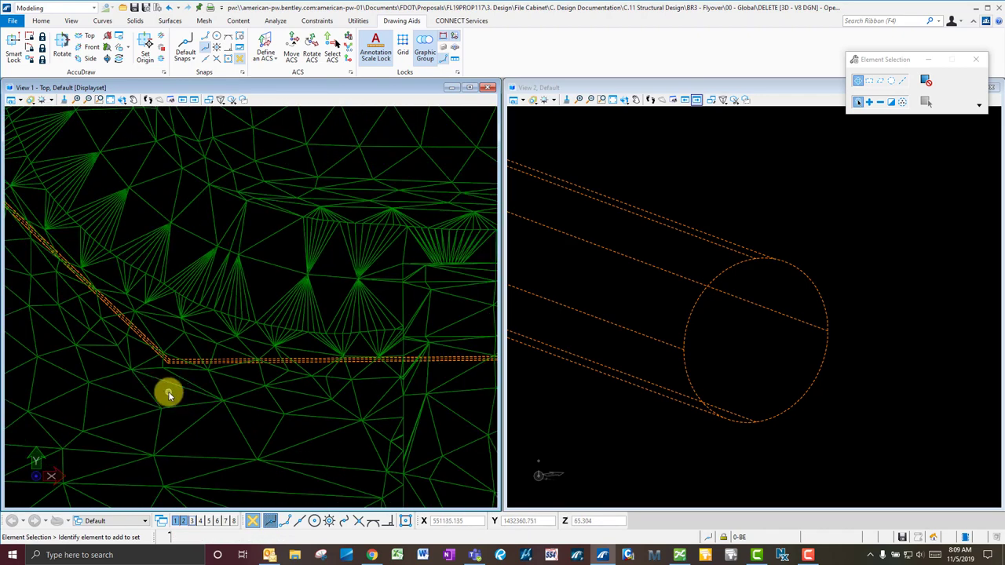
scroll(233, 391, down, 5)
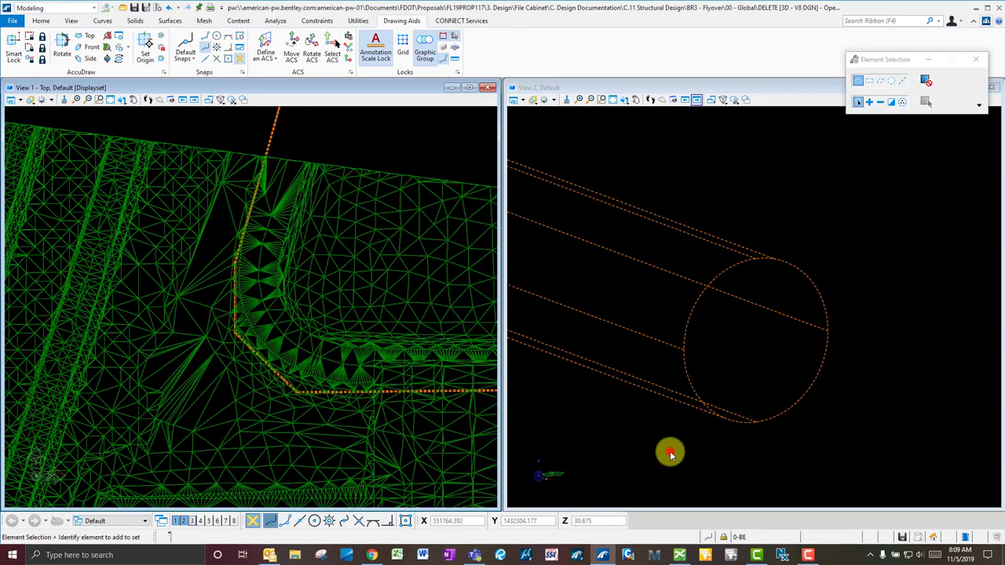
- Set View 2 to the standard Front View to see the 0-BE pipe in elevation
click(670, 454)
click(625, 102)
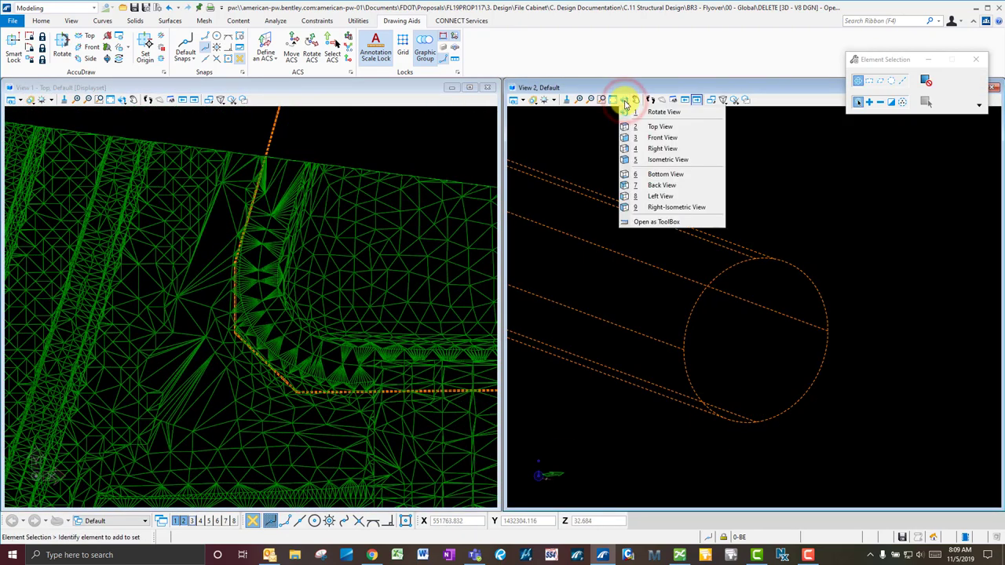
click(673, 138)
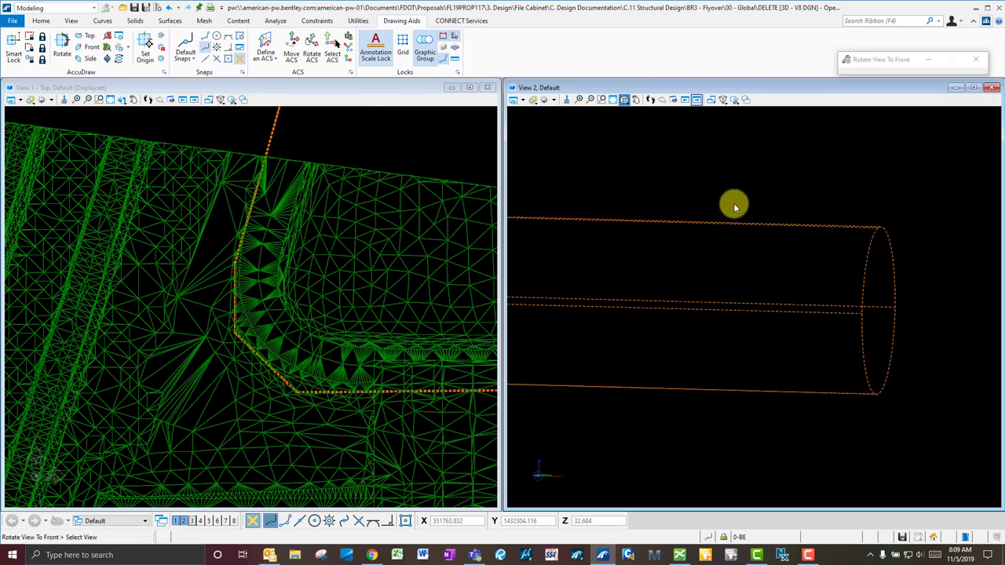
- Move the 0-BE pipe straight up by 111 in the front view to bring it to ground level
click(823, 309)
middle_drag(601, 379, 829, 402)
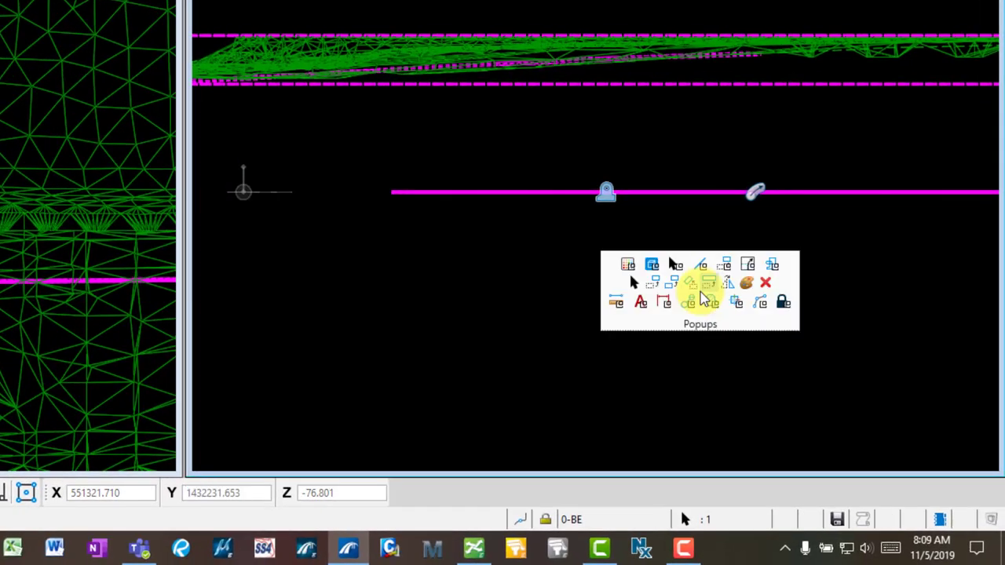
click(653, 283)
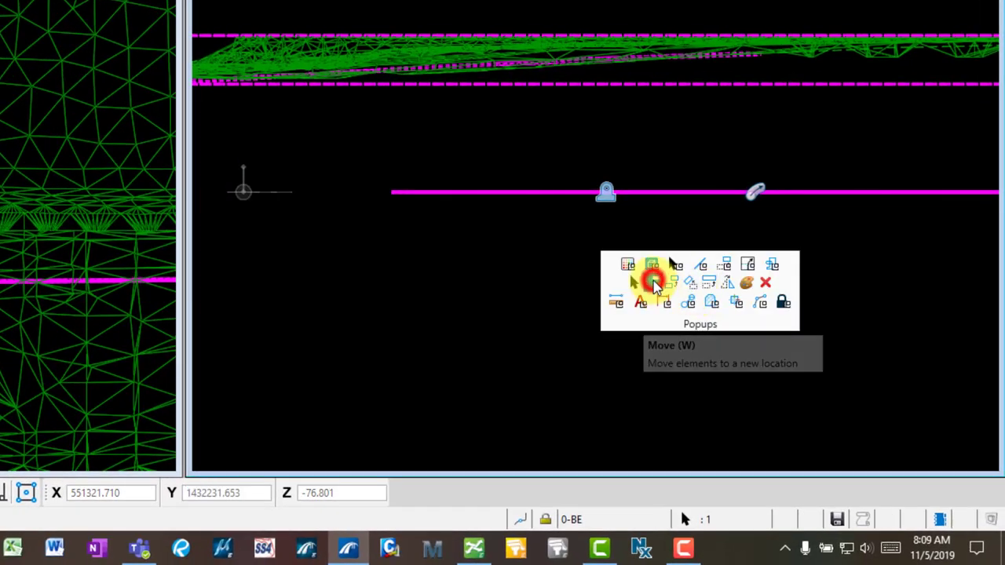
click(617, 386)
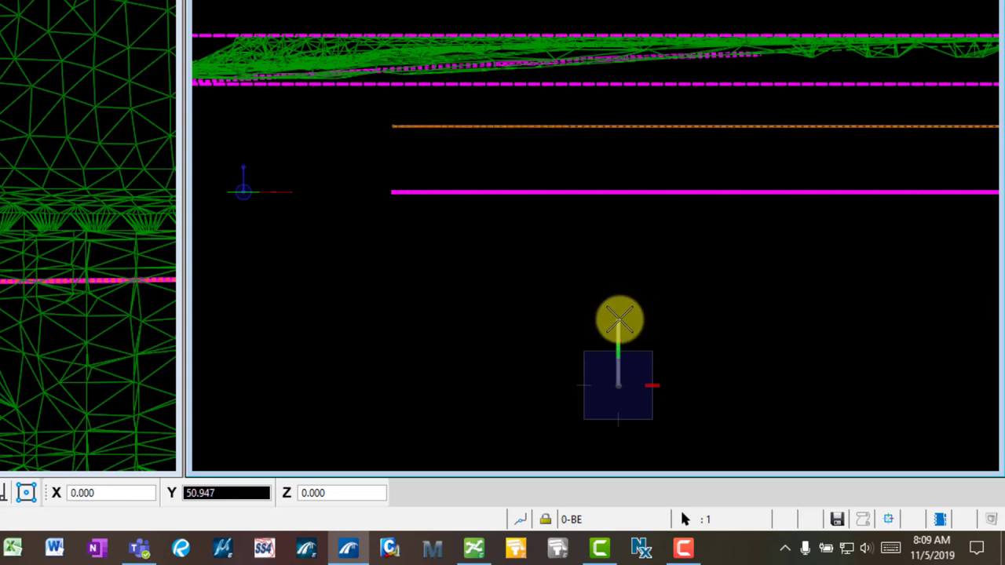
text(111)
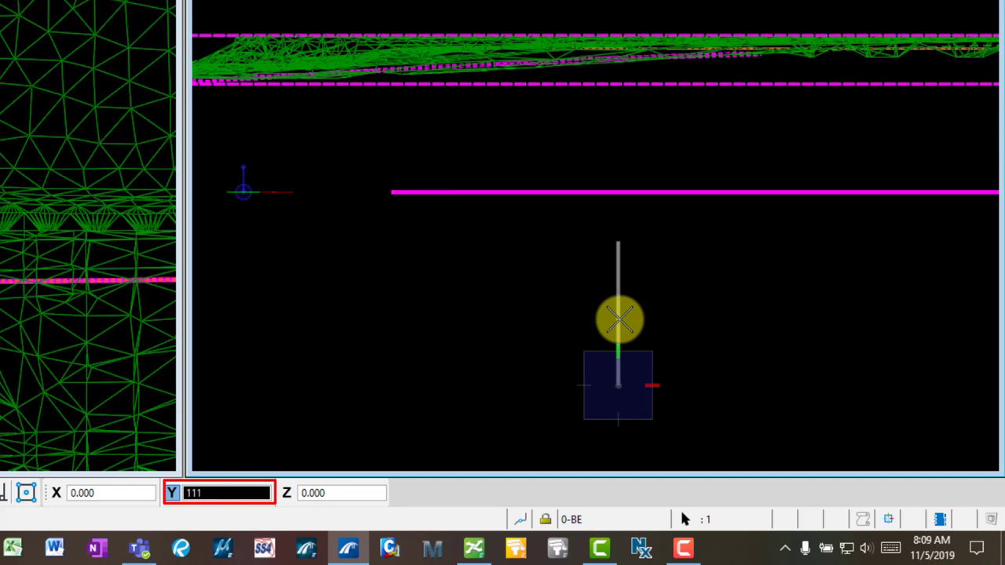
click(620, 314)
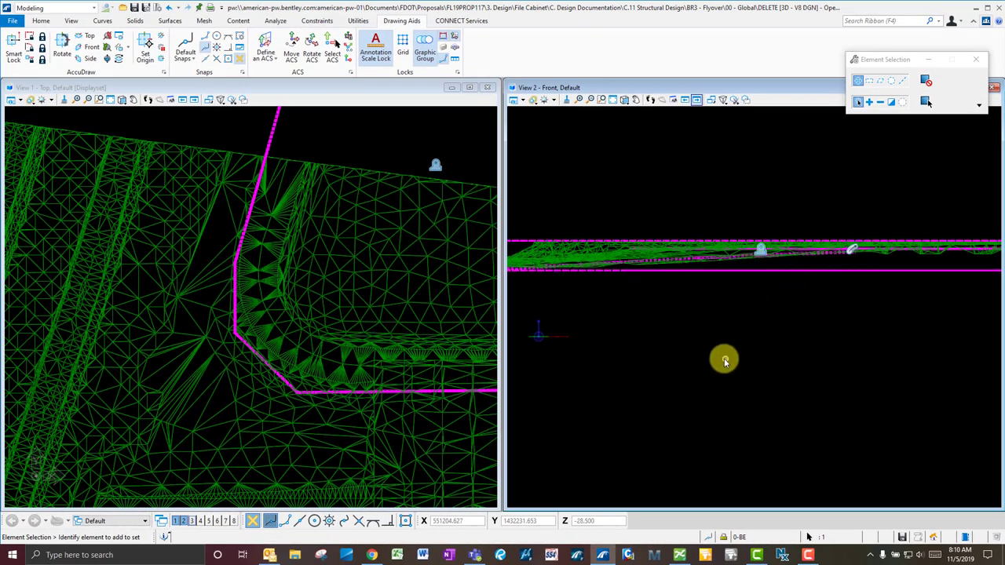
- Move the 0-BE pipe straight down by 3 in the front view for its cover depth, and clear the selection
key(space)
click(721, 313)
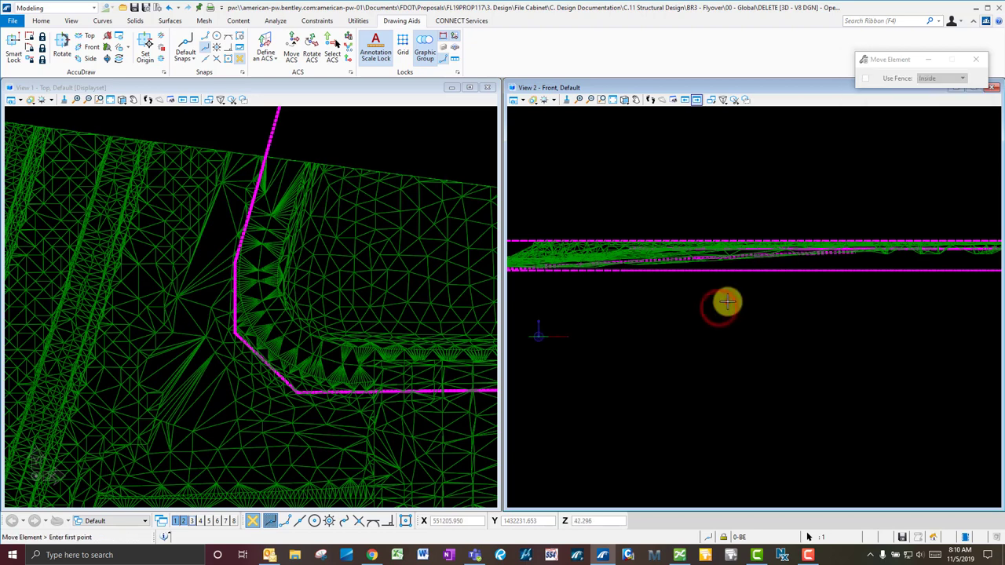
text(3)
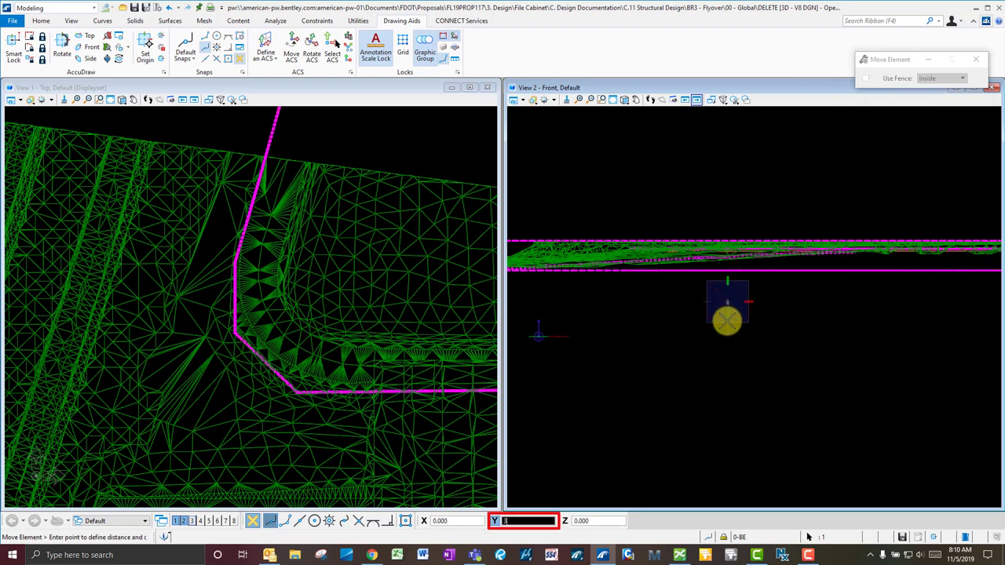
click(728, 315)
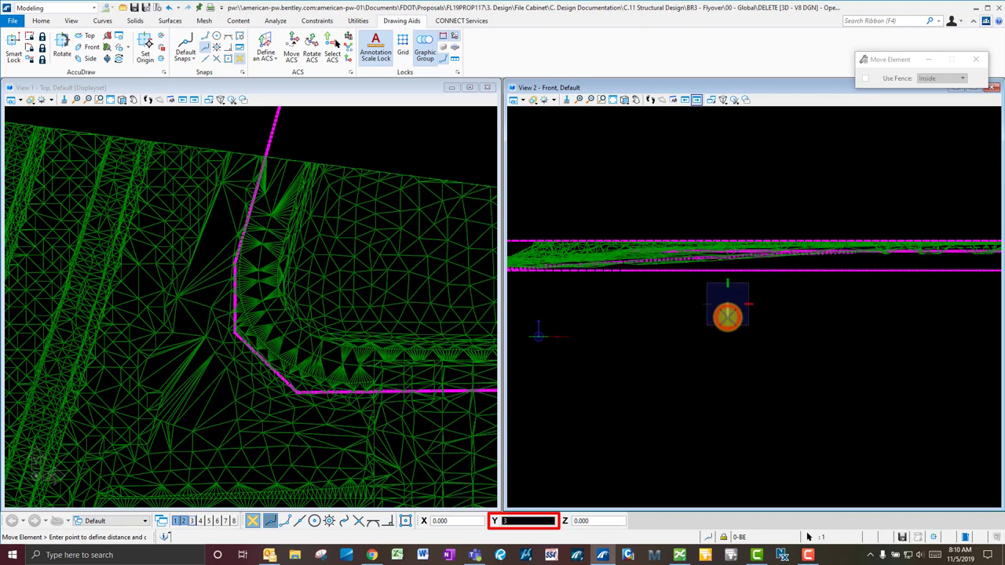
right_click(728, 318)
click(771, 330)
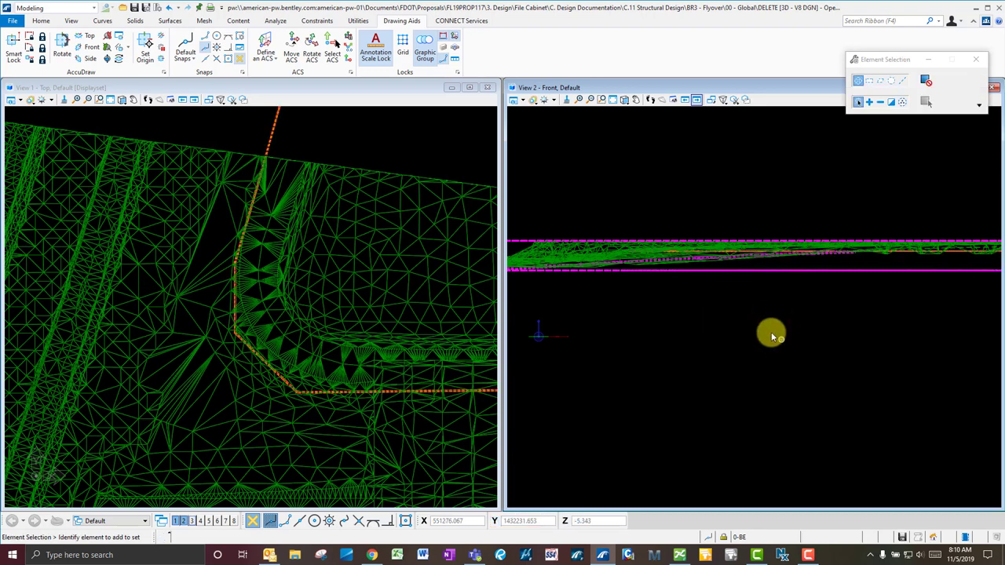
- Rotate View 2 dynamically from the front to an oblique angle that looks down on the terrain and the 0-BE pipe
click(624, 104)
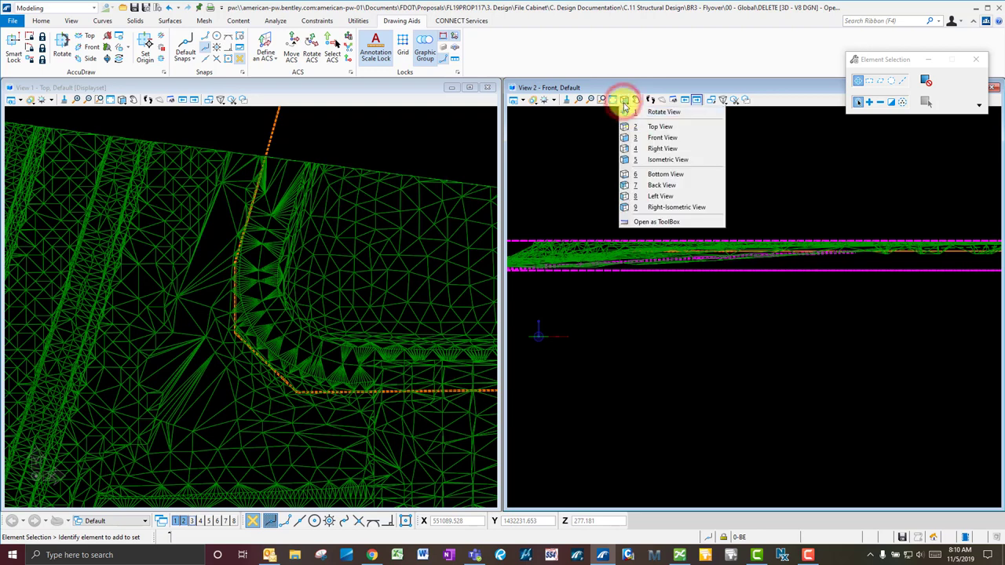
click(666, 111)
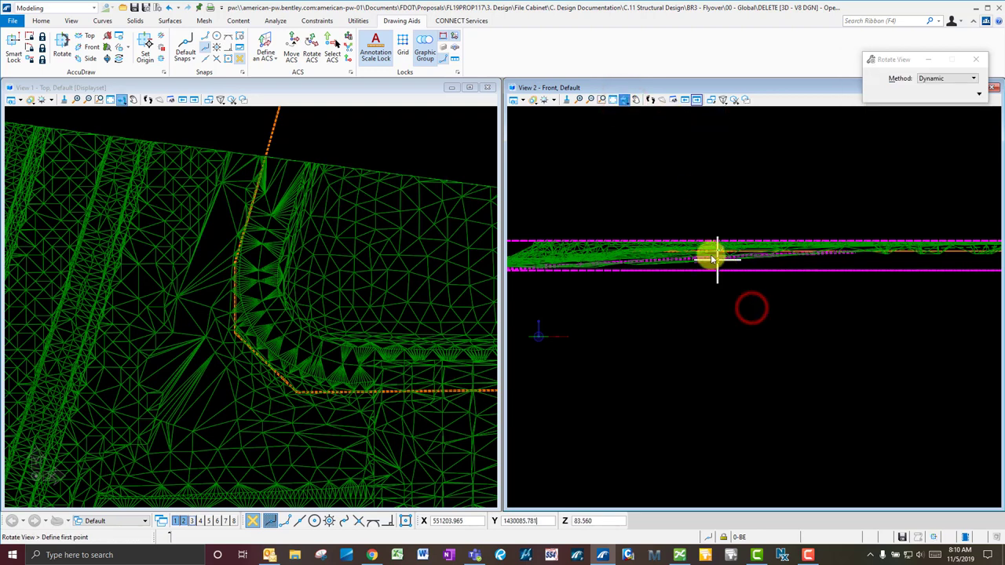
click(732, 336)
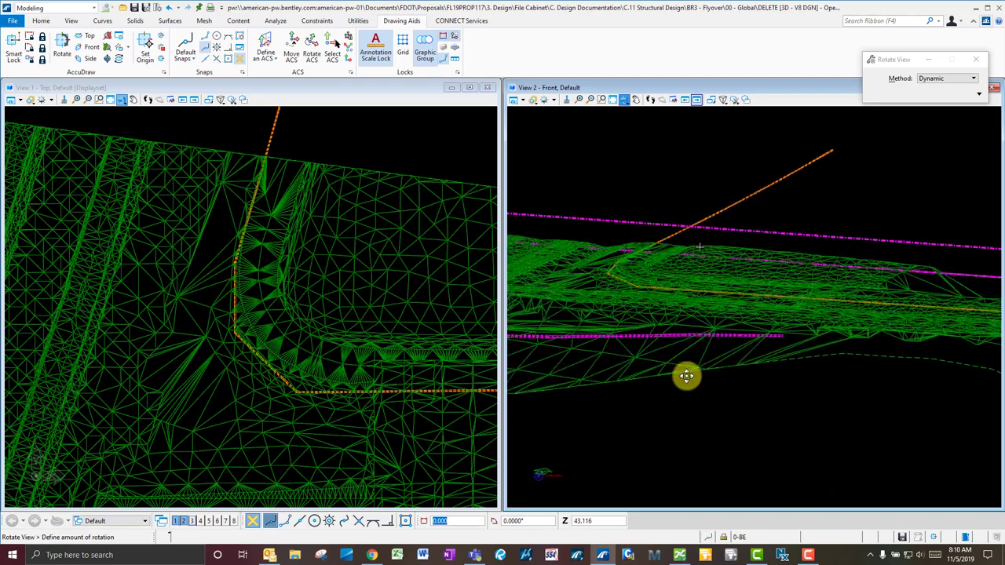
click(559, 404)
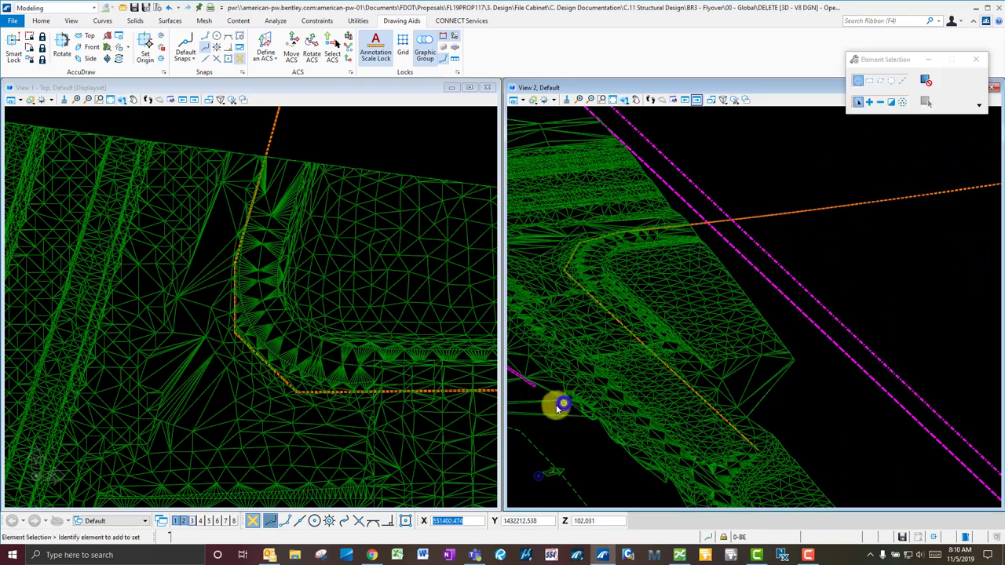
- Open View 3 to show the shaded terrain together with the modelled utility pipes
click(193, 521)
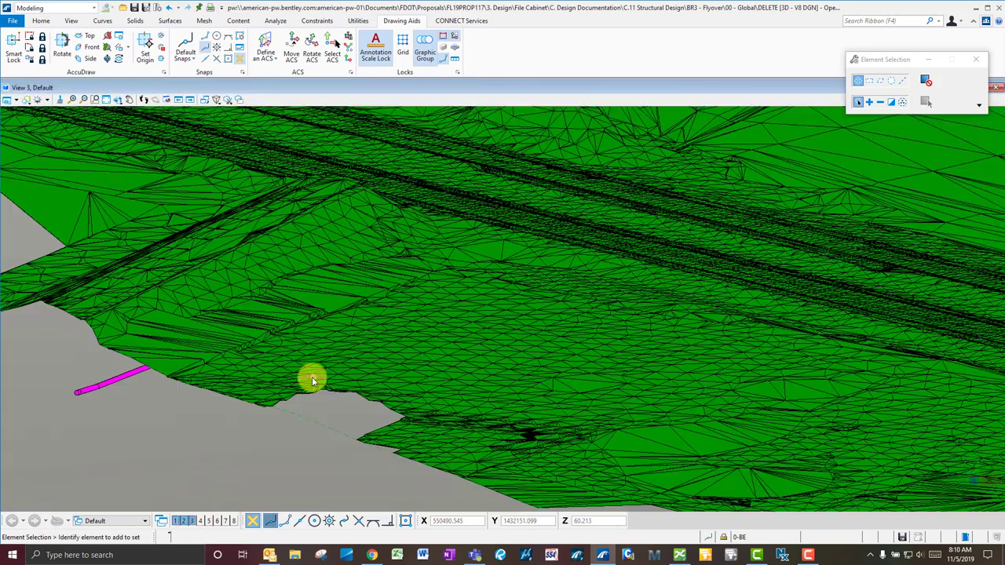
scroll(298, 412, down, 2)
scroll(408, 344, up, 3)
scroll(451, 244, up, 2)
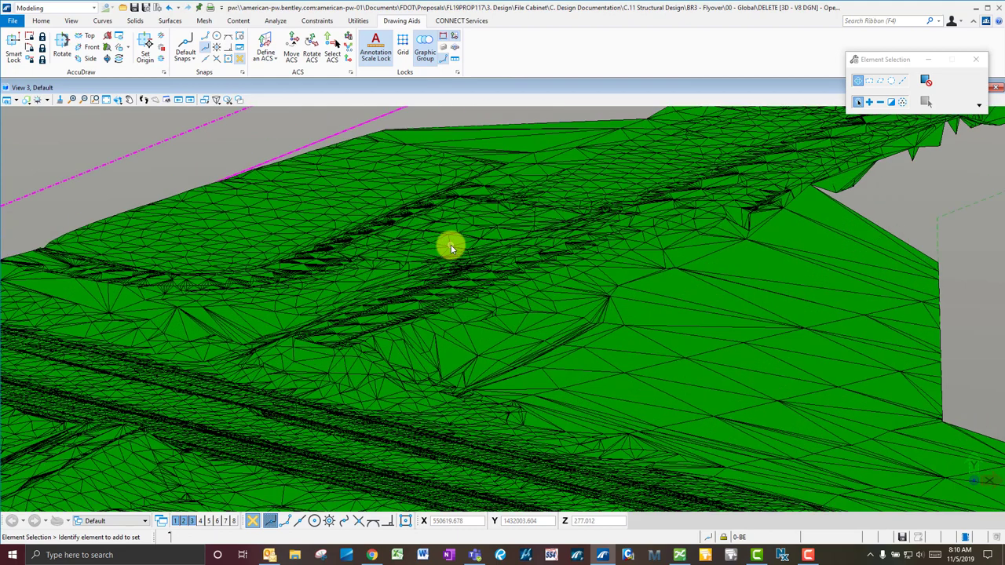
- Rotate View 3 dynamically to examine the magenta and orange pipes against the terrain from above and below ground
click(122, 102)
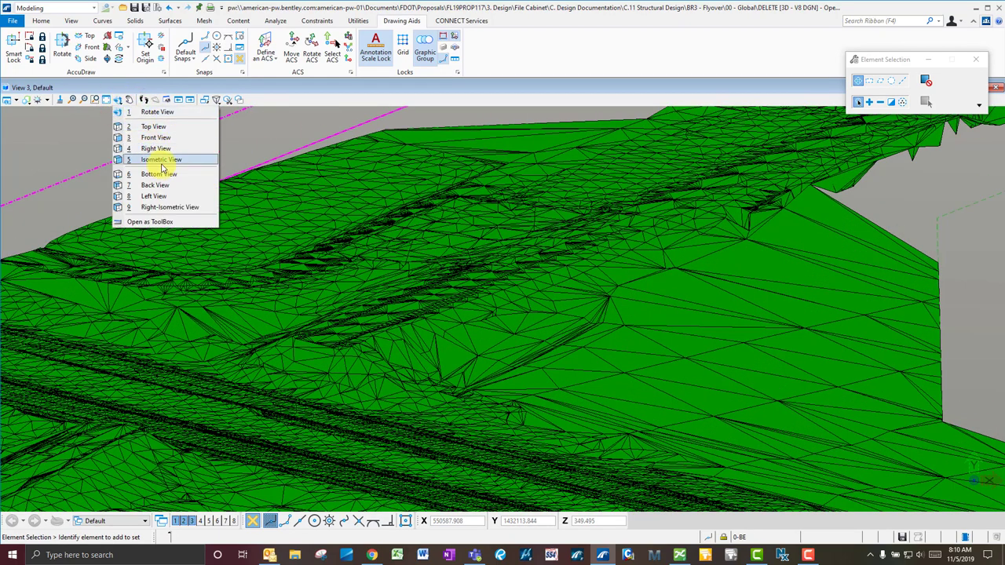
click(156, 112)
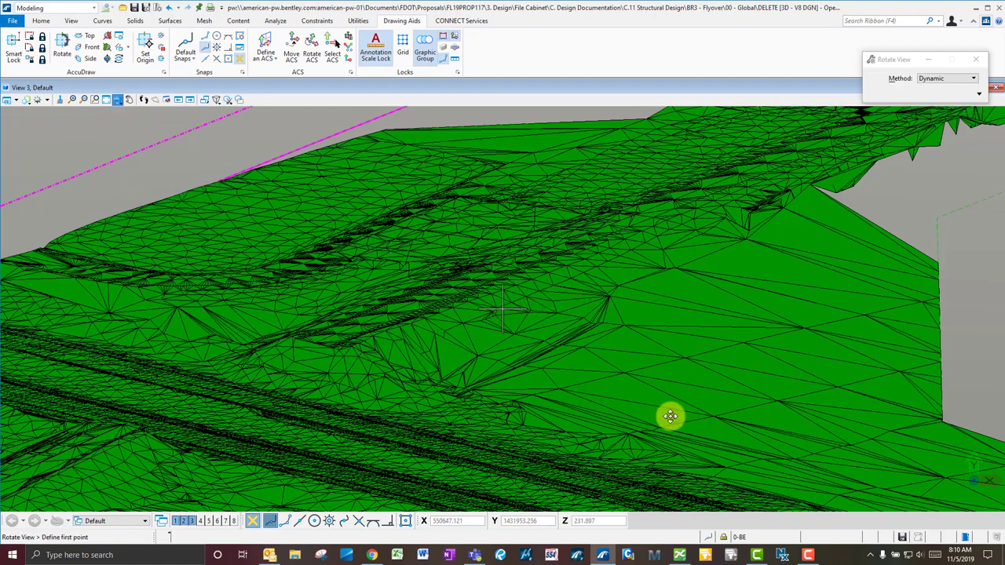
click(670, 416)
click(516, 332)
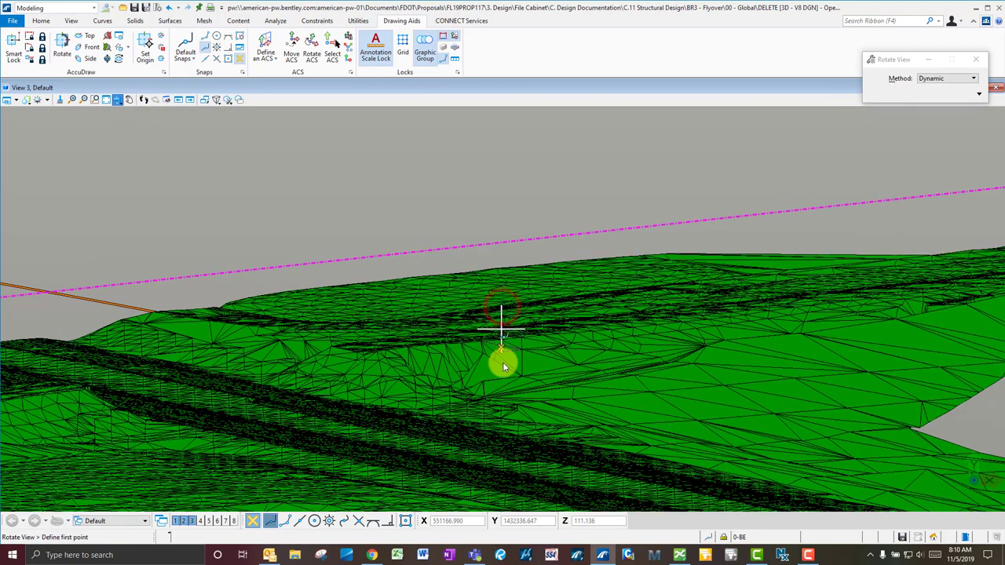
click(522, 364)
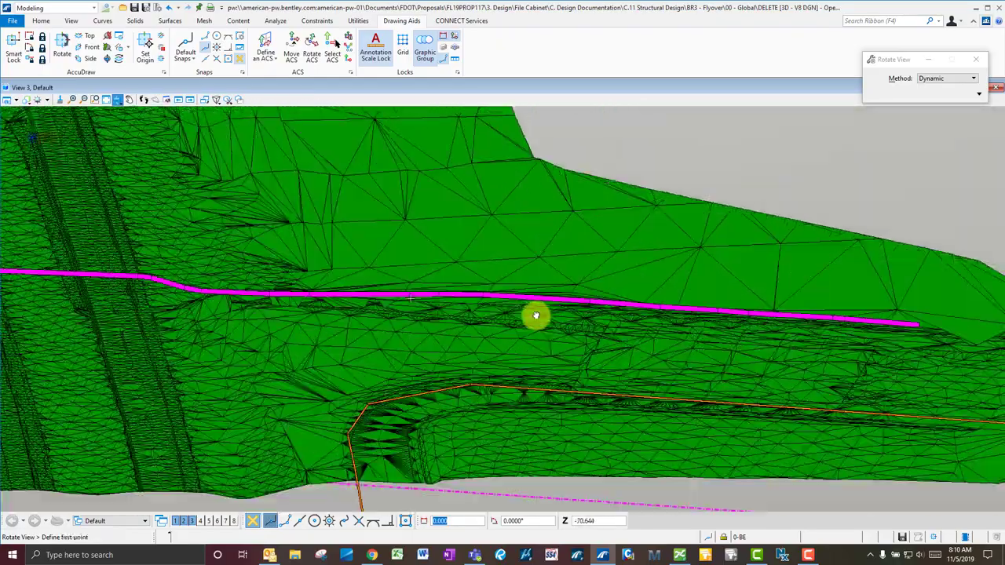
click(298, 232)
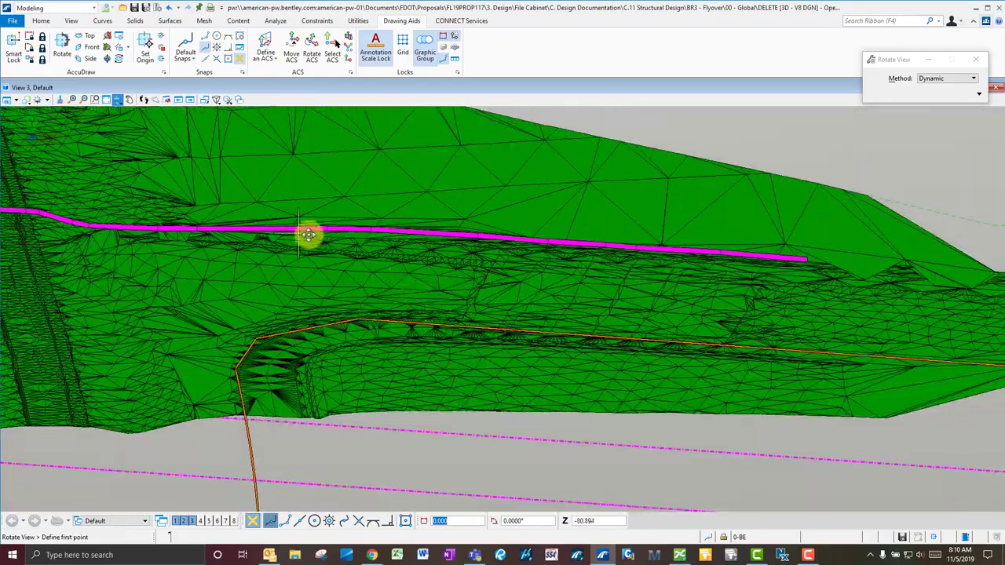
click(392, 352)
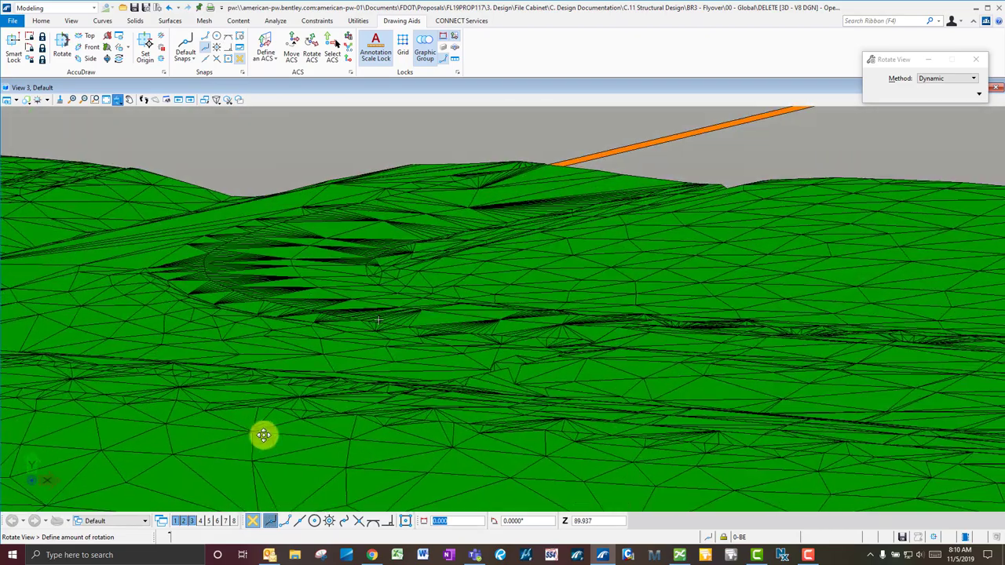
click(619, 284)
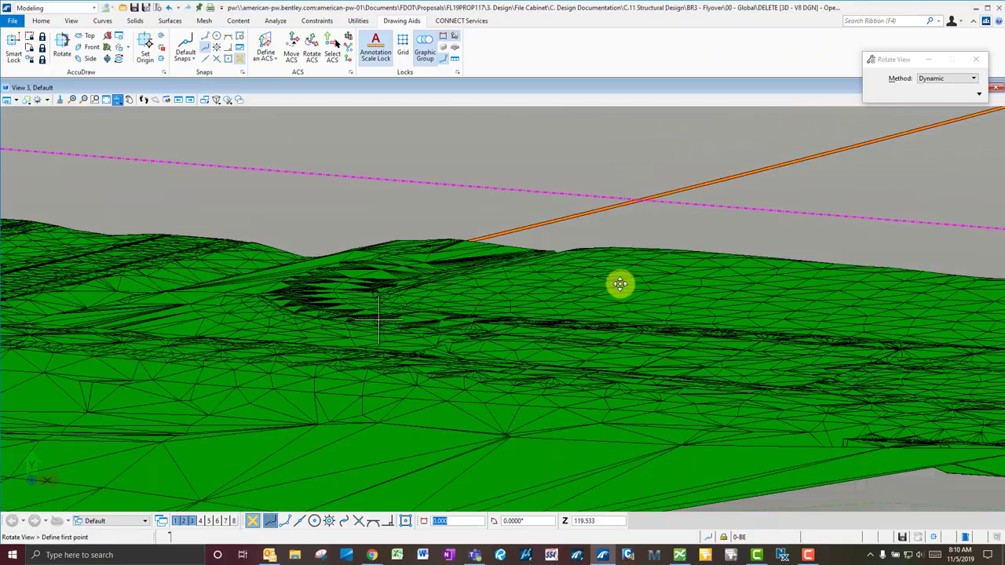
click(620, 285)
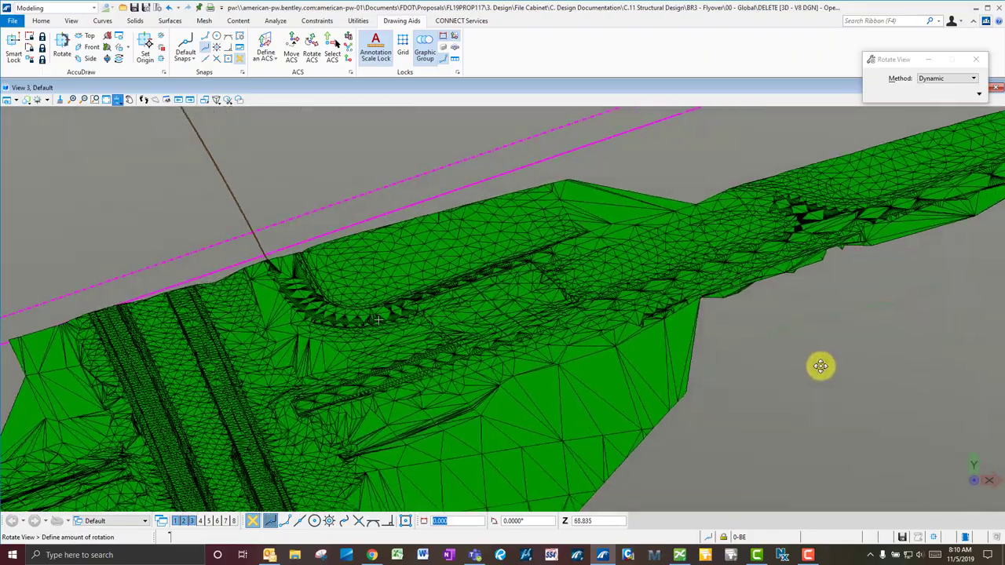
right_click(819, 366)
- Set View 3's display style to Transparent: Modeling so the pipes can be seen through the terrain surface
shift+middle_drag(529, 307, 617, 251)
middle_drag(198, 265, 418, 256)
scroll(418, 256, down, 3)
right_click(474, 354)
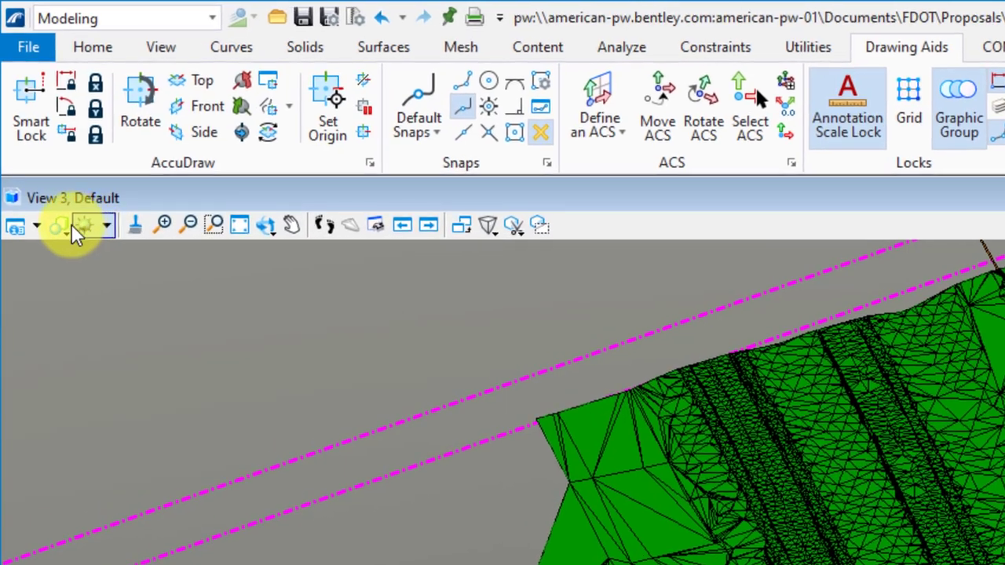
click(46, 179)
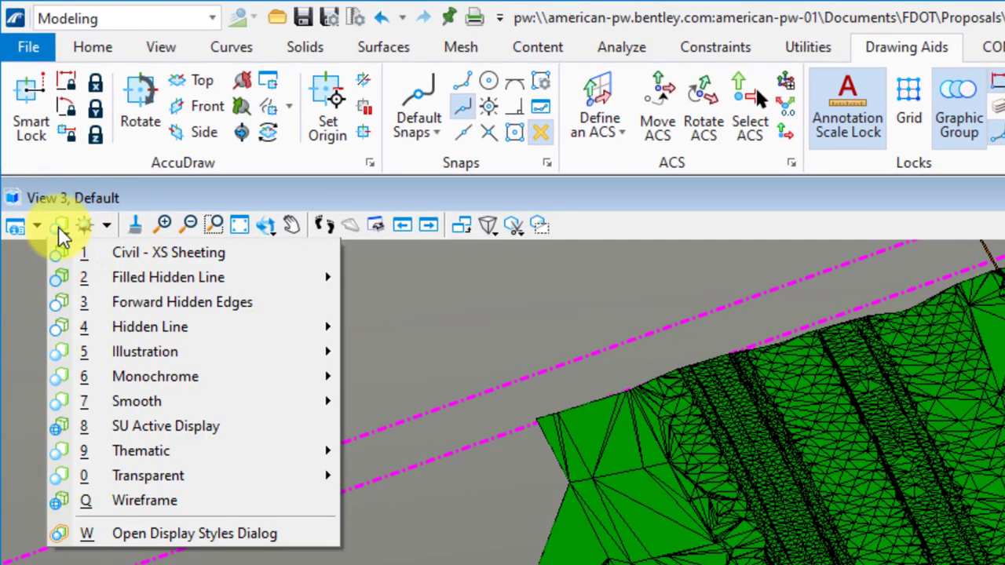
mouse_move(135, 473)
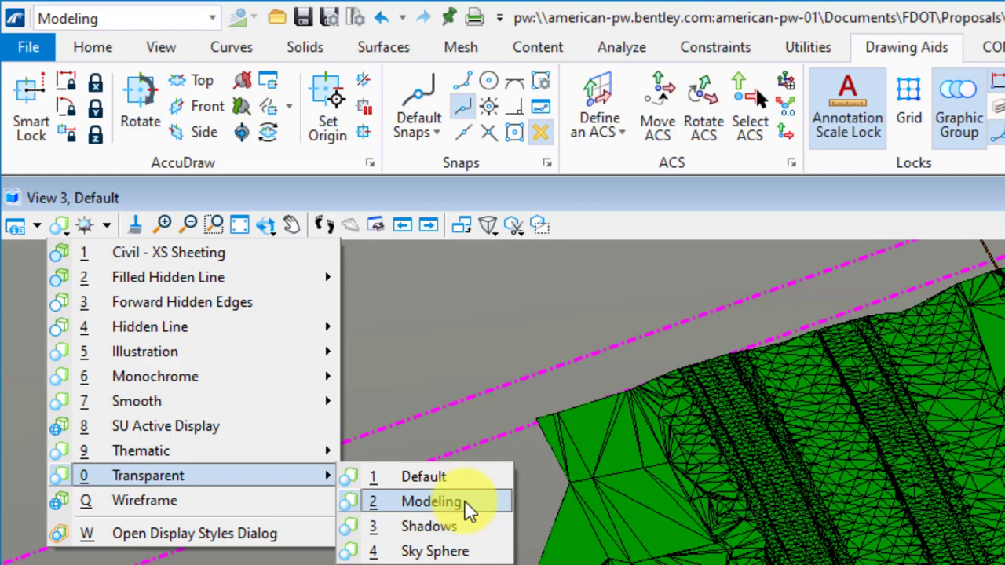
click(431, 501)
right_click(843, 287)
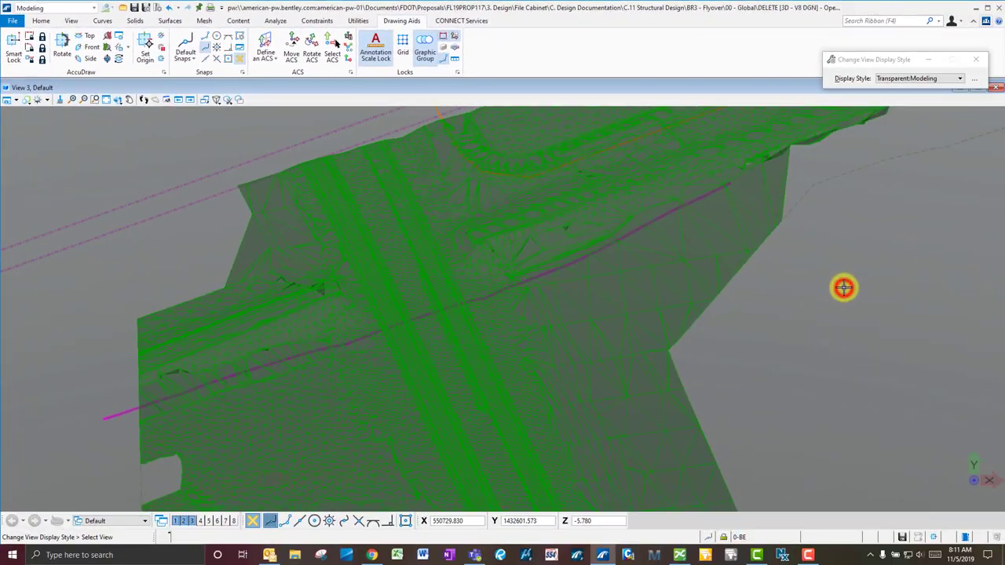
- Examine the magenta and orange pipes along their lengths through the transparent terrain in View 3
right_click(576, 284)
scroll(284, 367, up, 4)
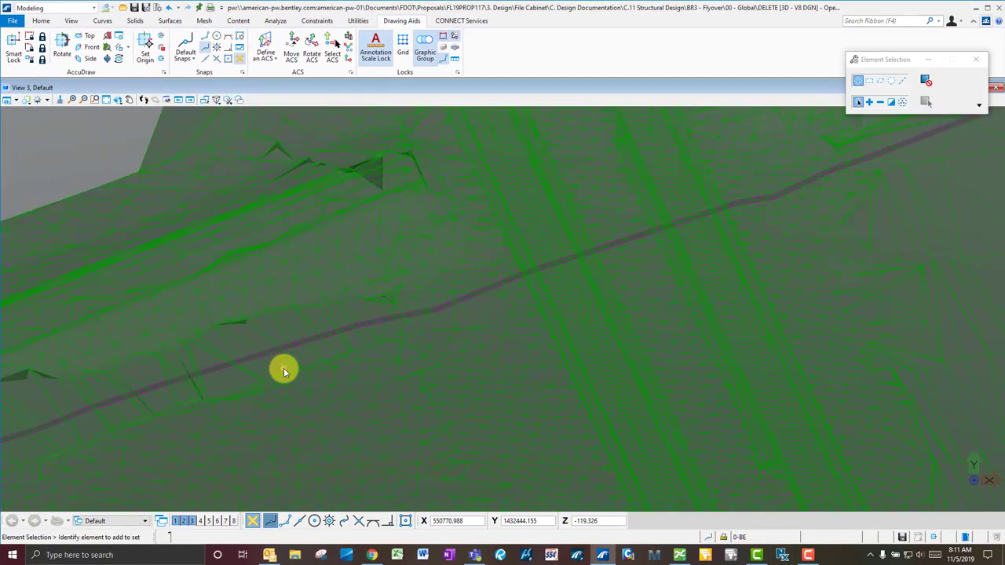
scroll(283, 367, down, 4)
right_click(283, 367)
scroll(569, 261, up, 8)
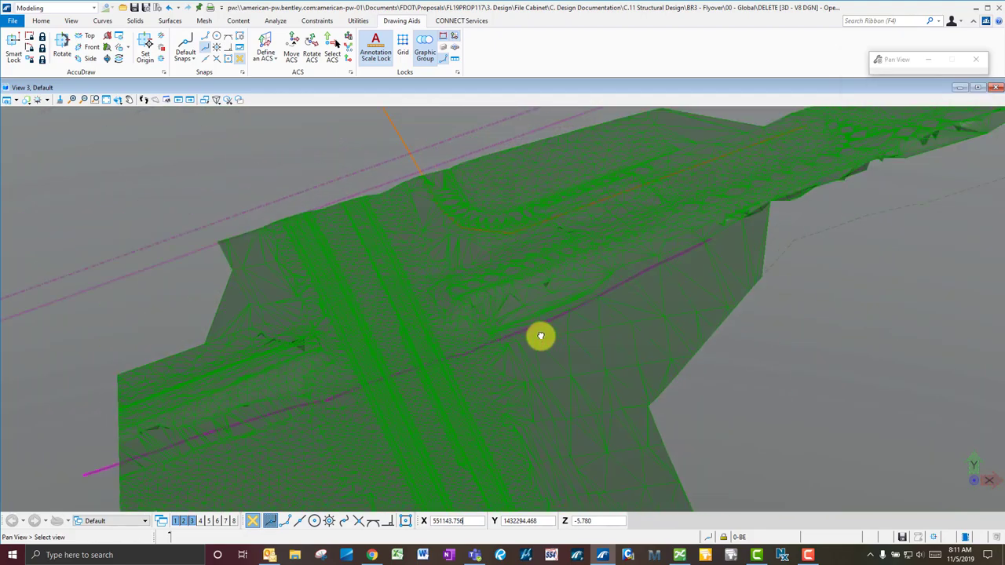
scroll(488, 232, up, 4)
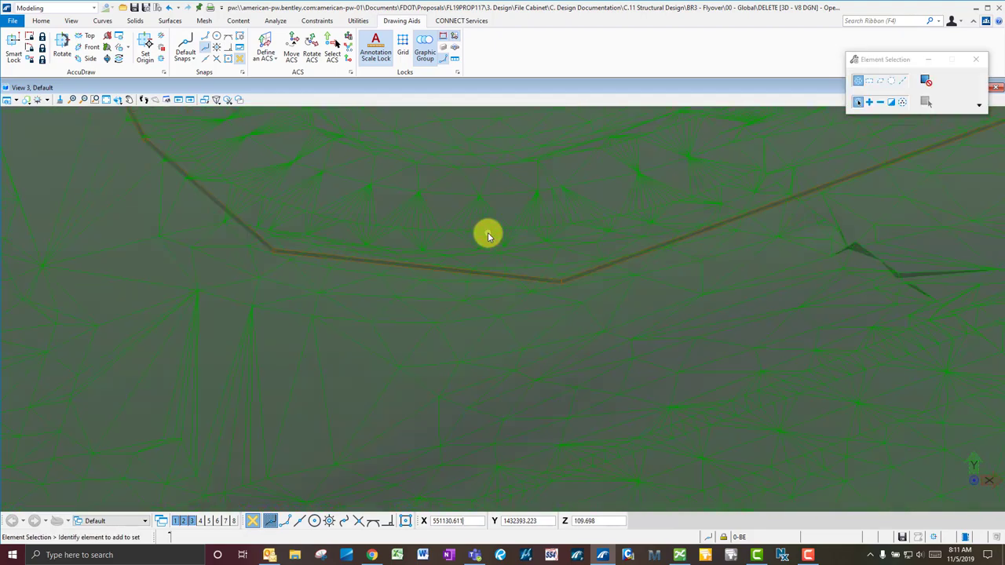
scroll(488, 233, down, 8)
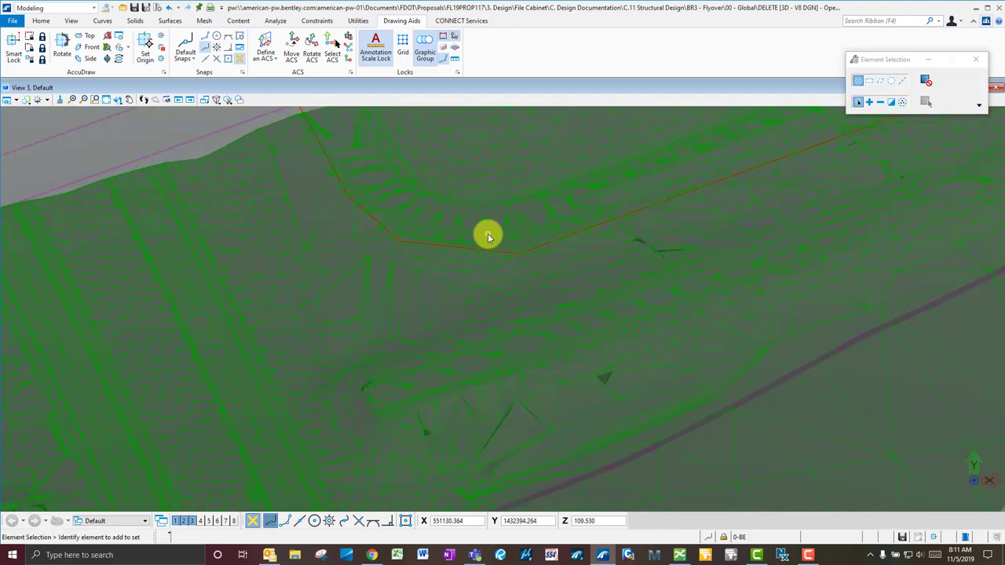
middle_drag(585, 380, 585, 294)
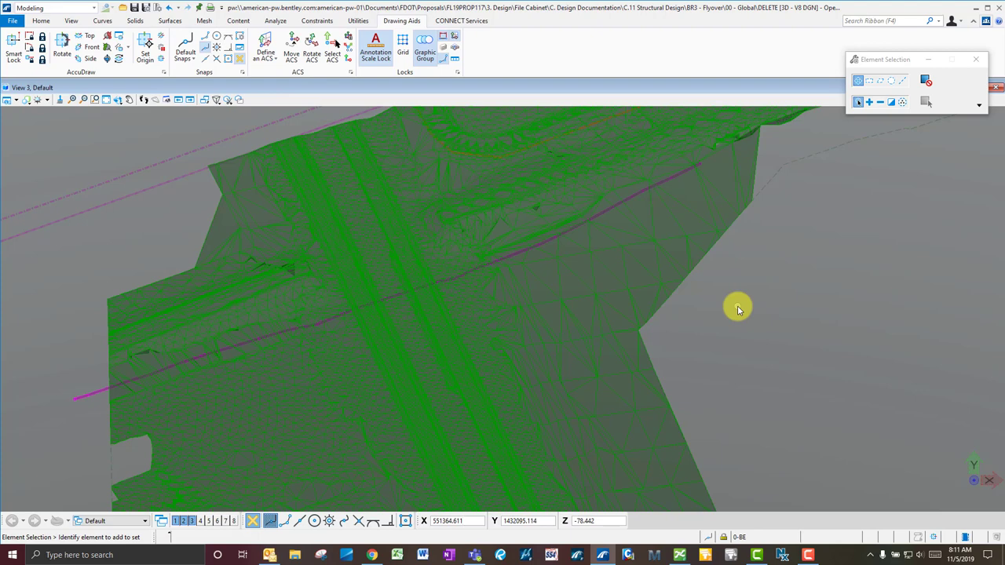
middle_drag(801, 275, 778, 348)
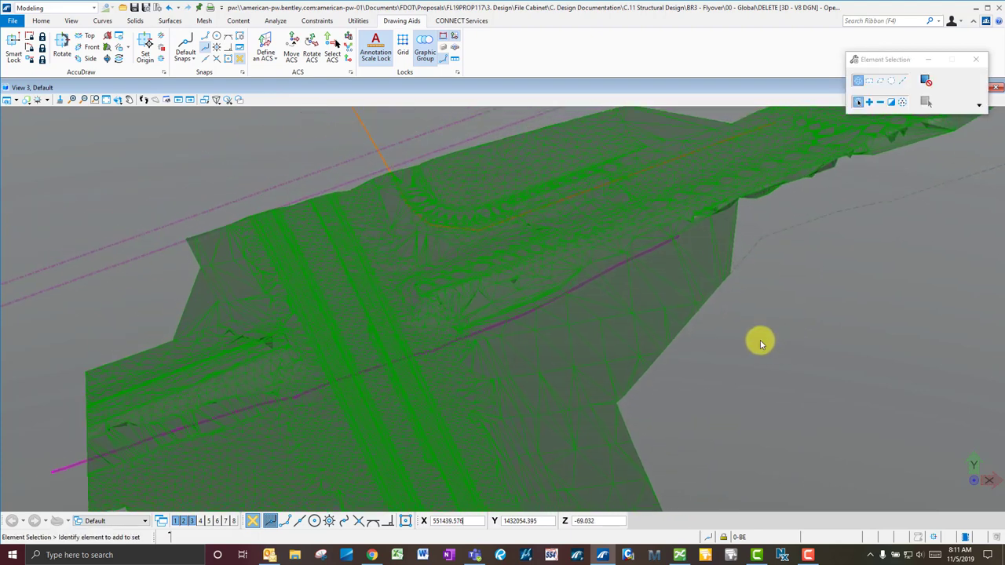